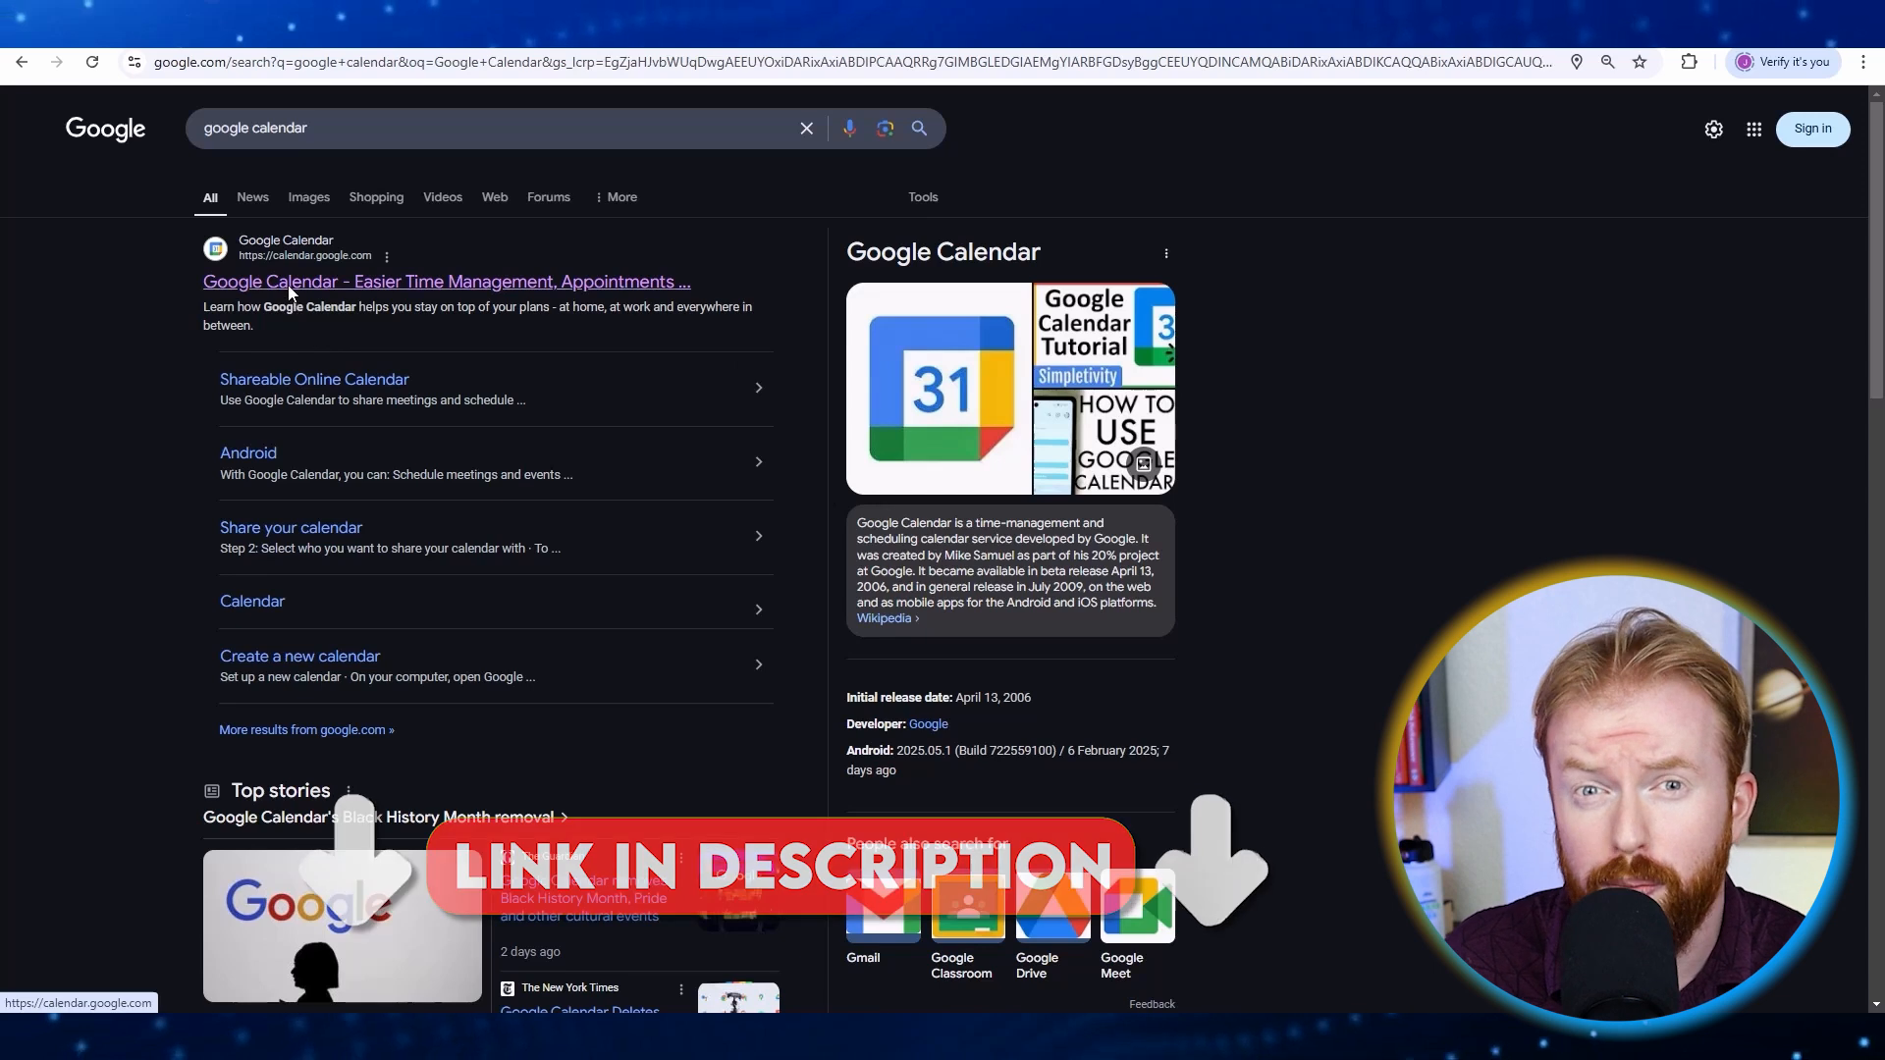
Open Google Calendar from the search results and choose the existing Google account to sign in
drag(260, 437, 825, 454)
click(785, 562)
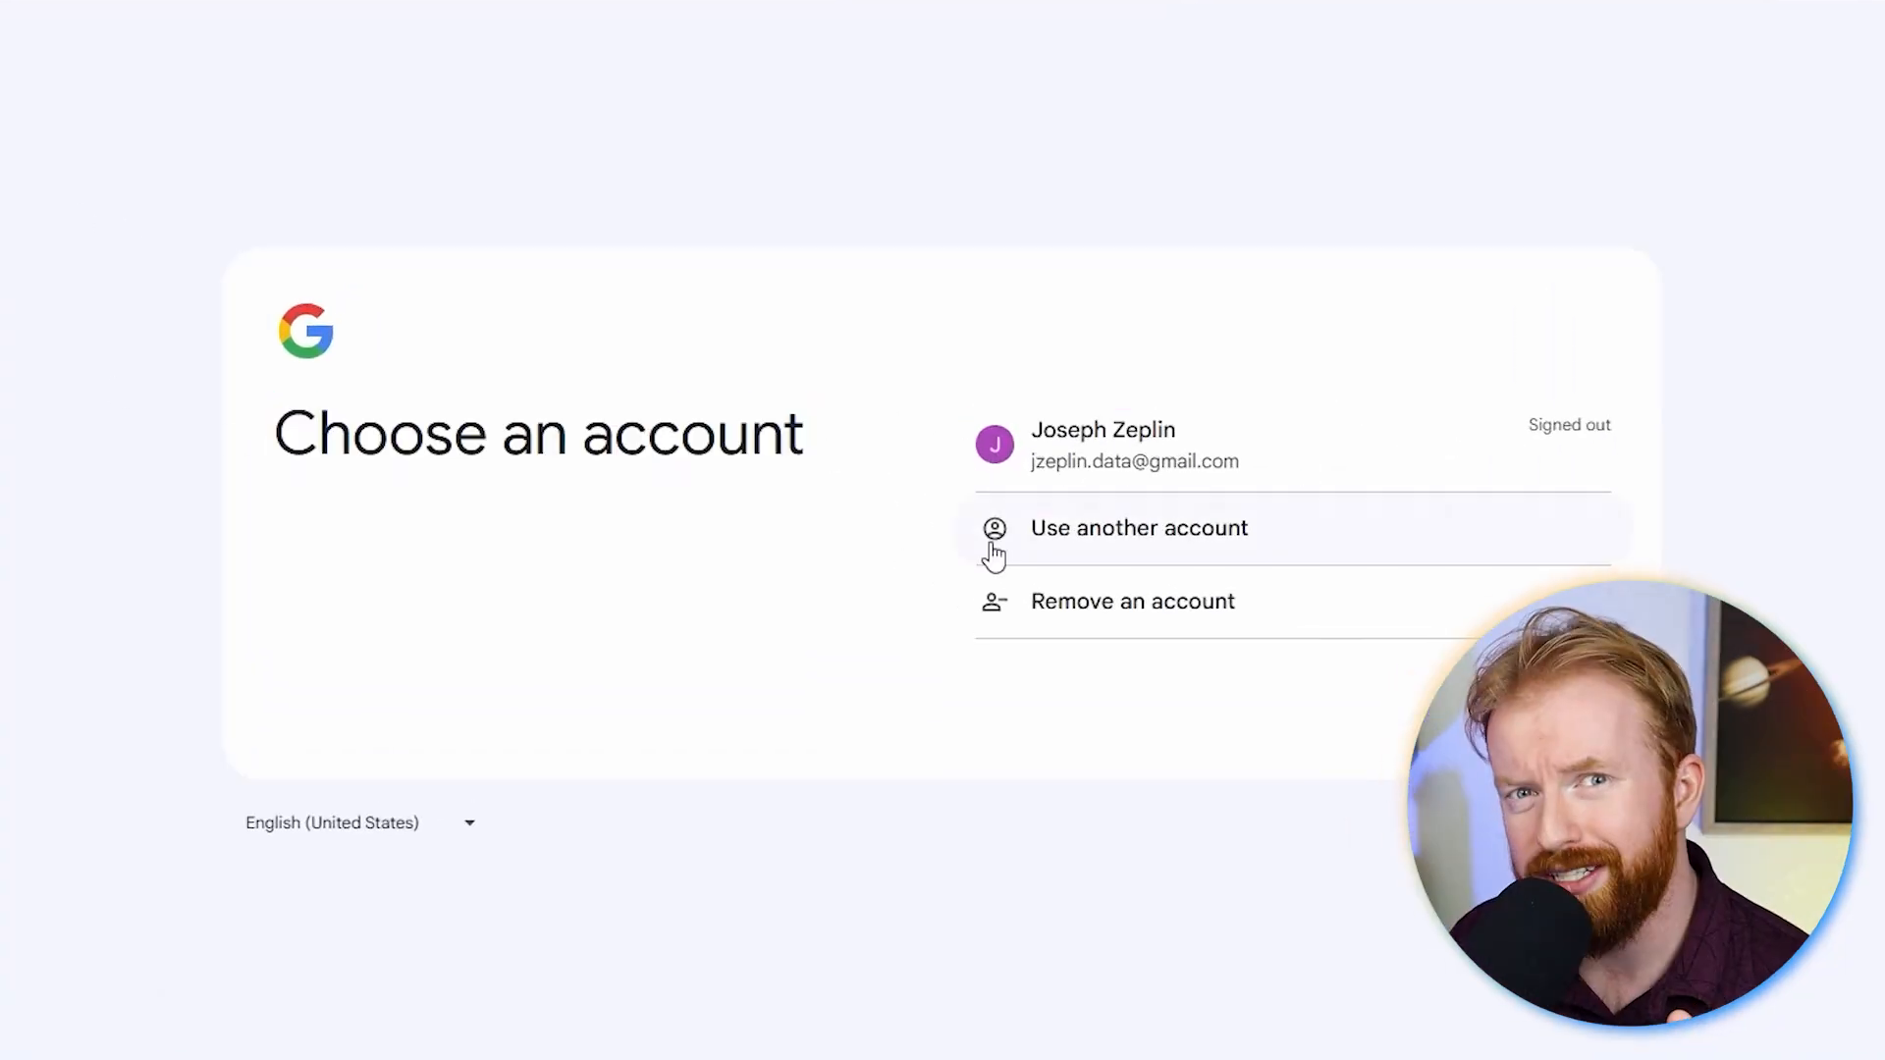
click(1110, 456)
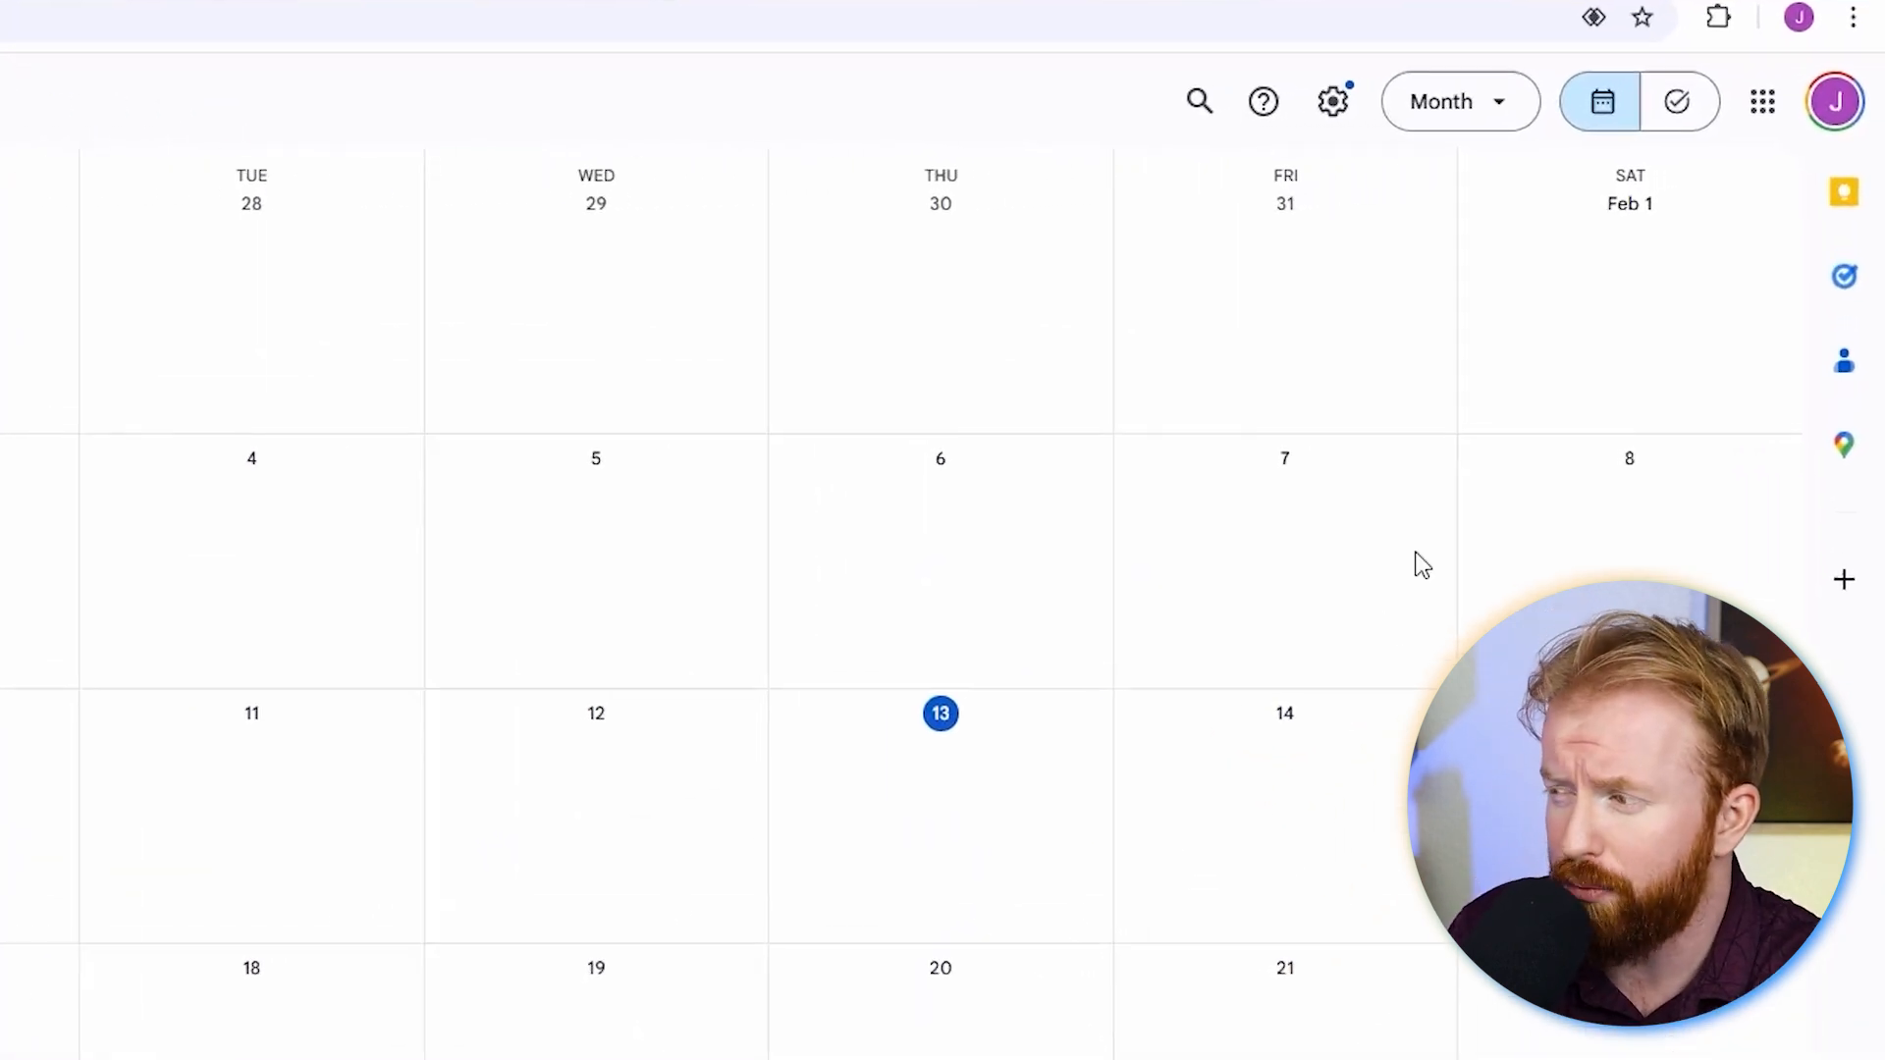
Switch the calendar to Week view, try the Day view, and return to Week view
click(1493, 106)
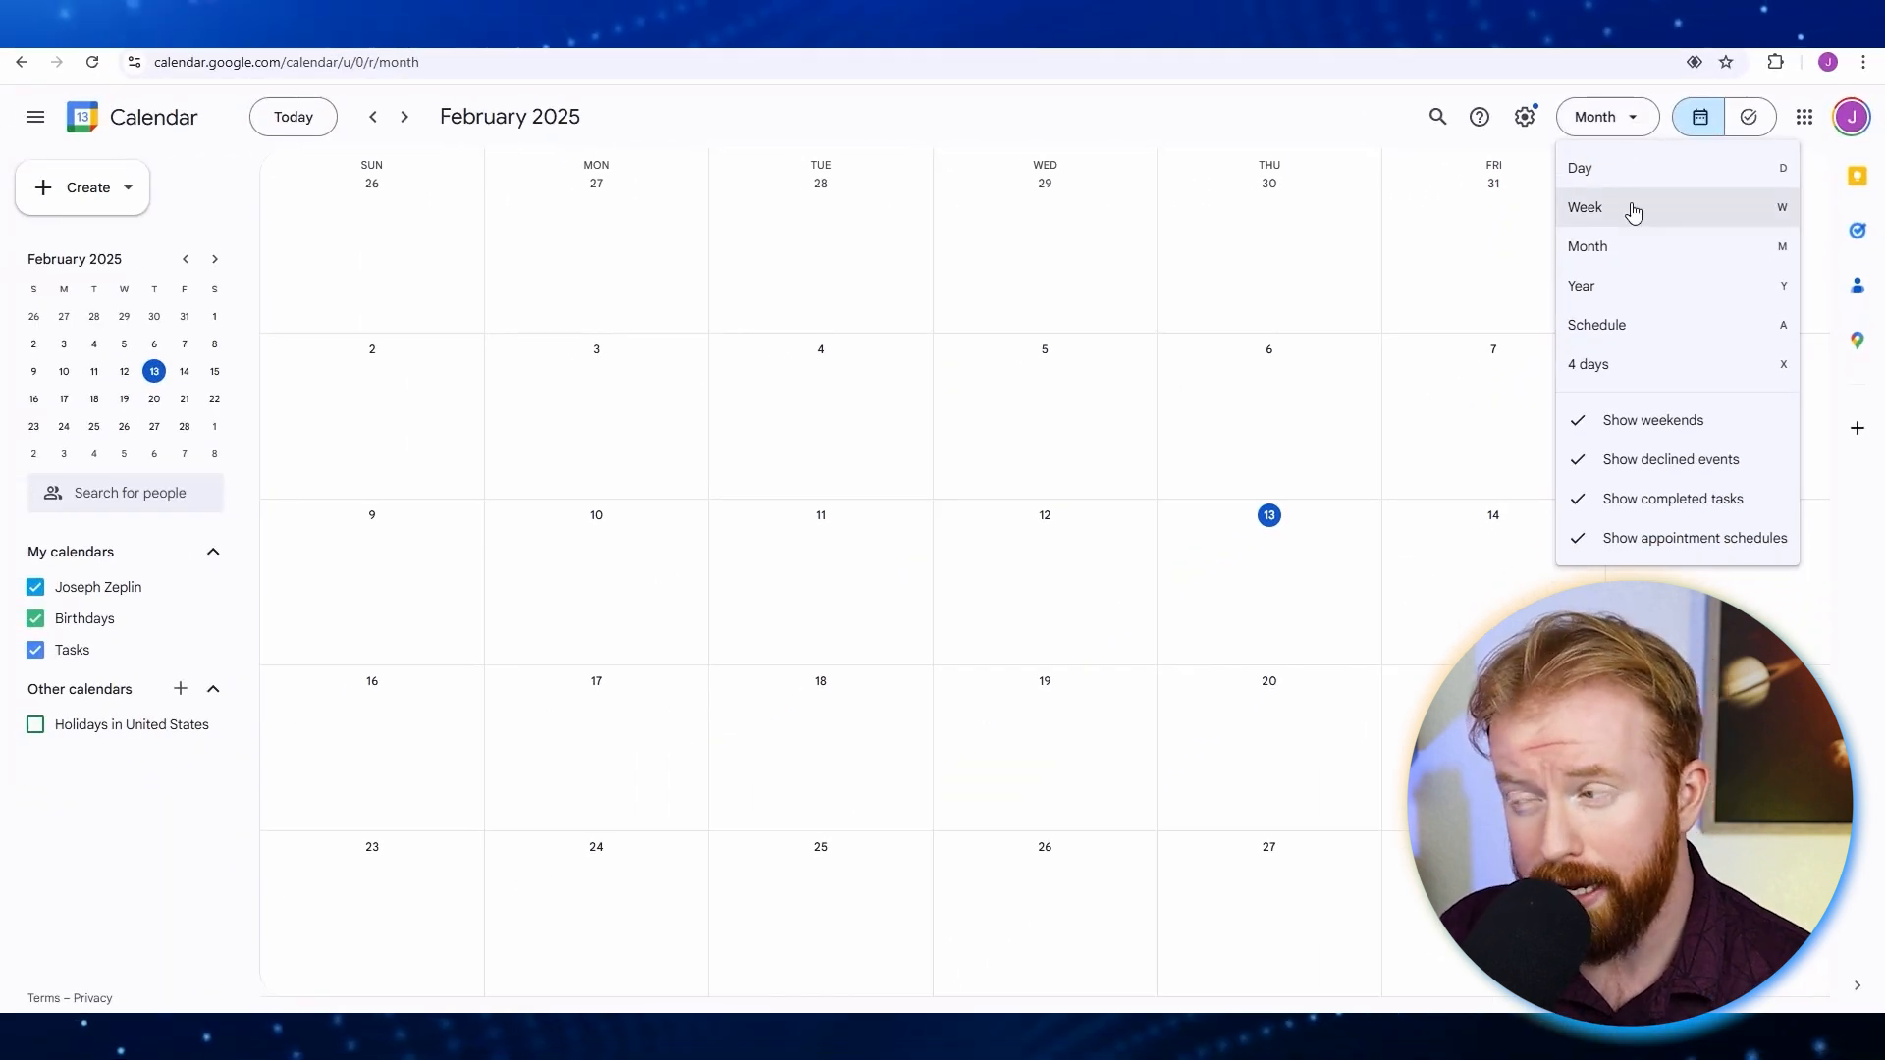
click(1632, 208)
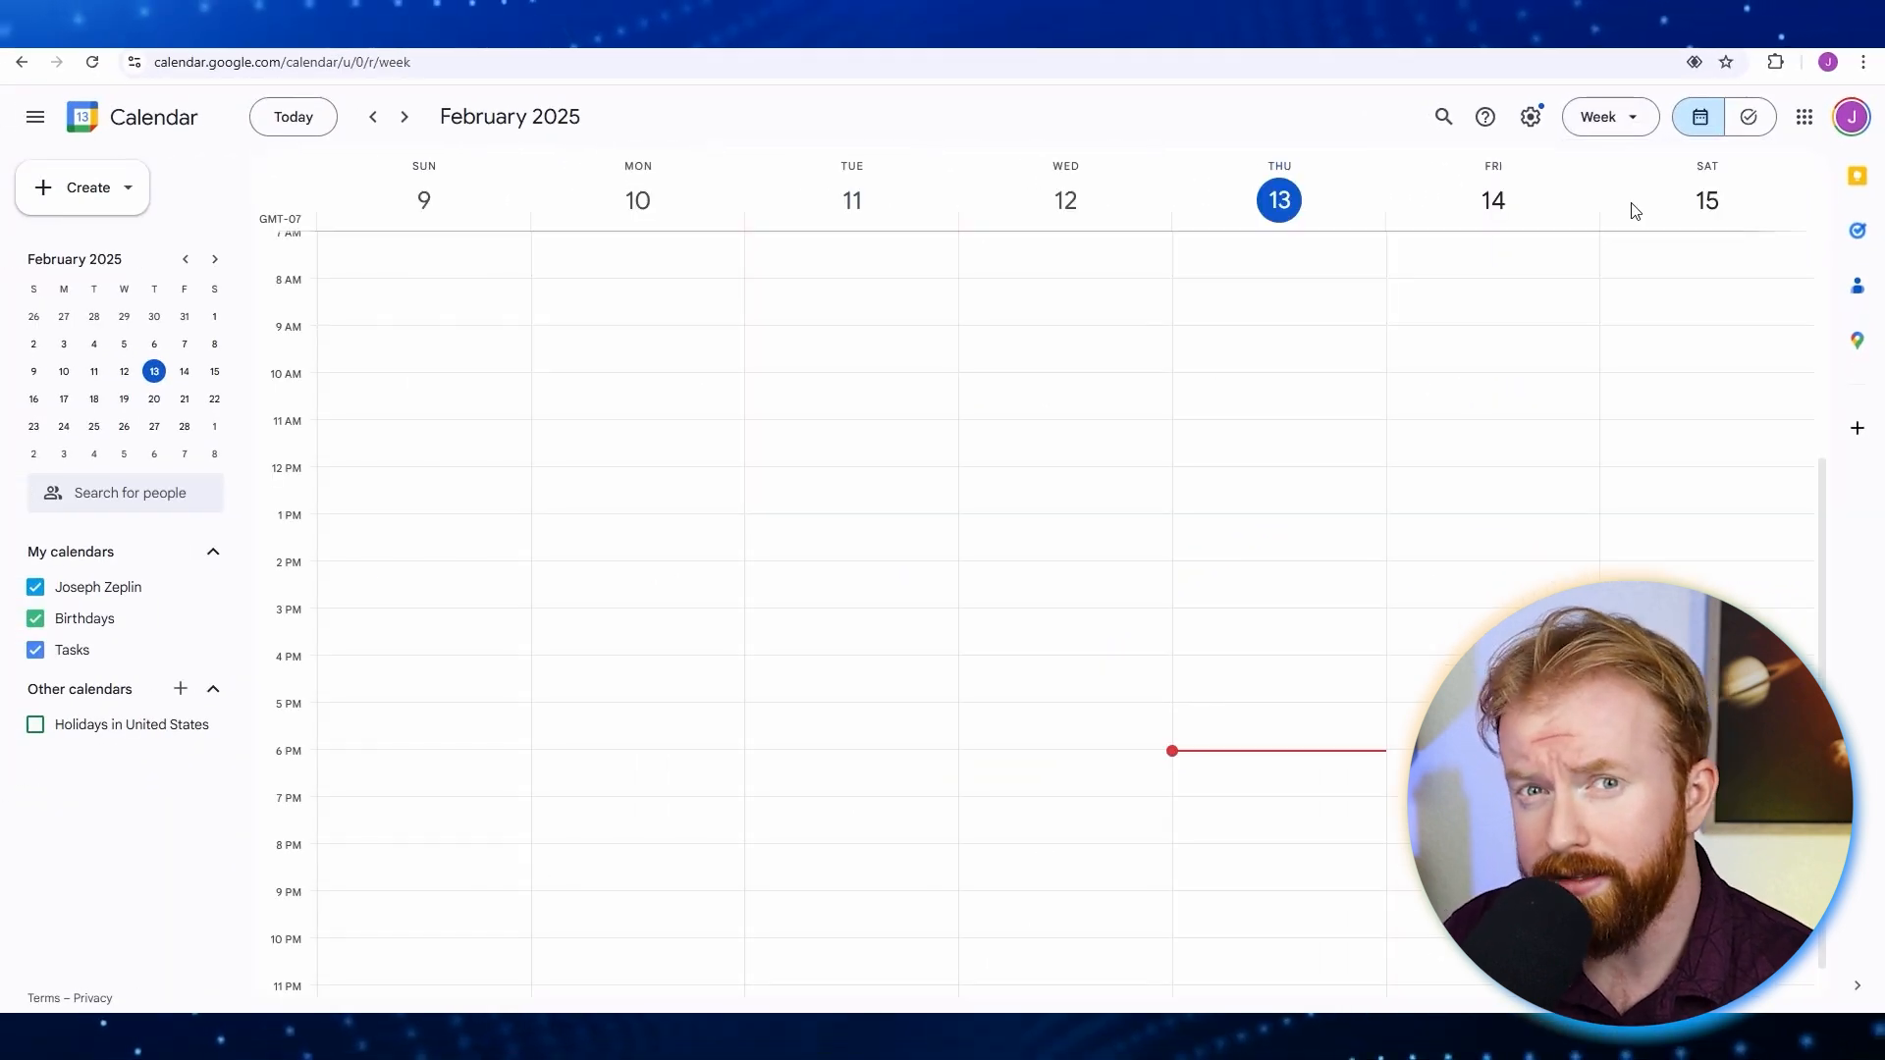
click(1628, 117)
click(1632, 168)
click(1624, 120)
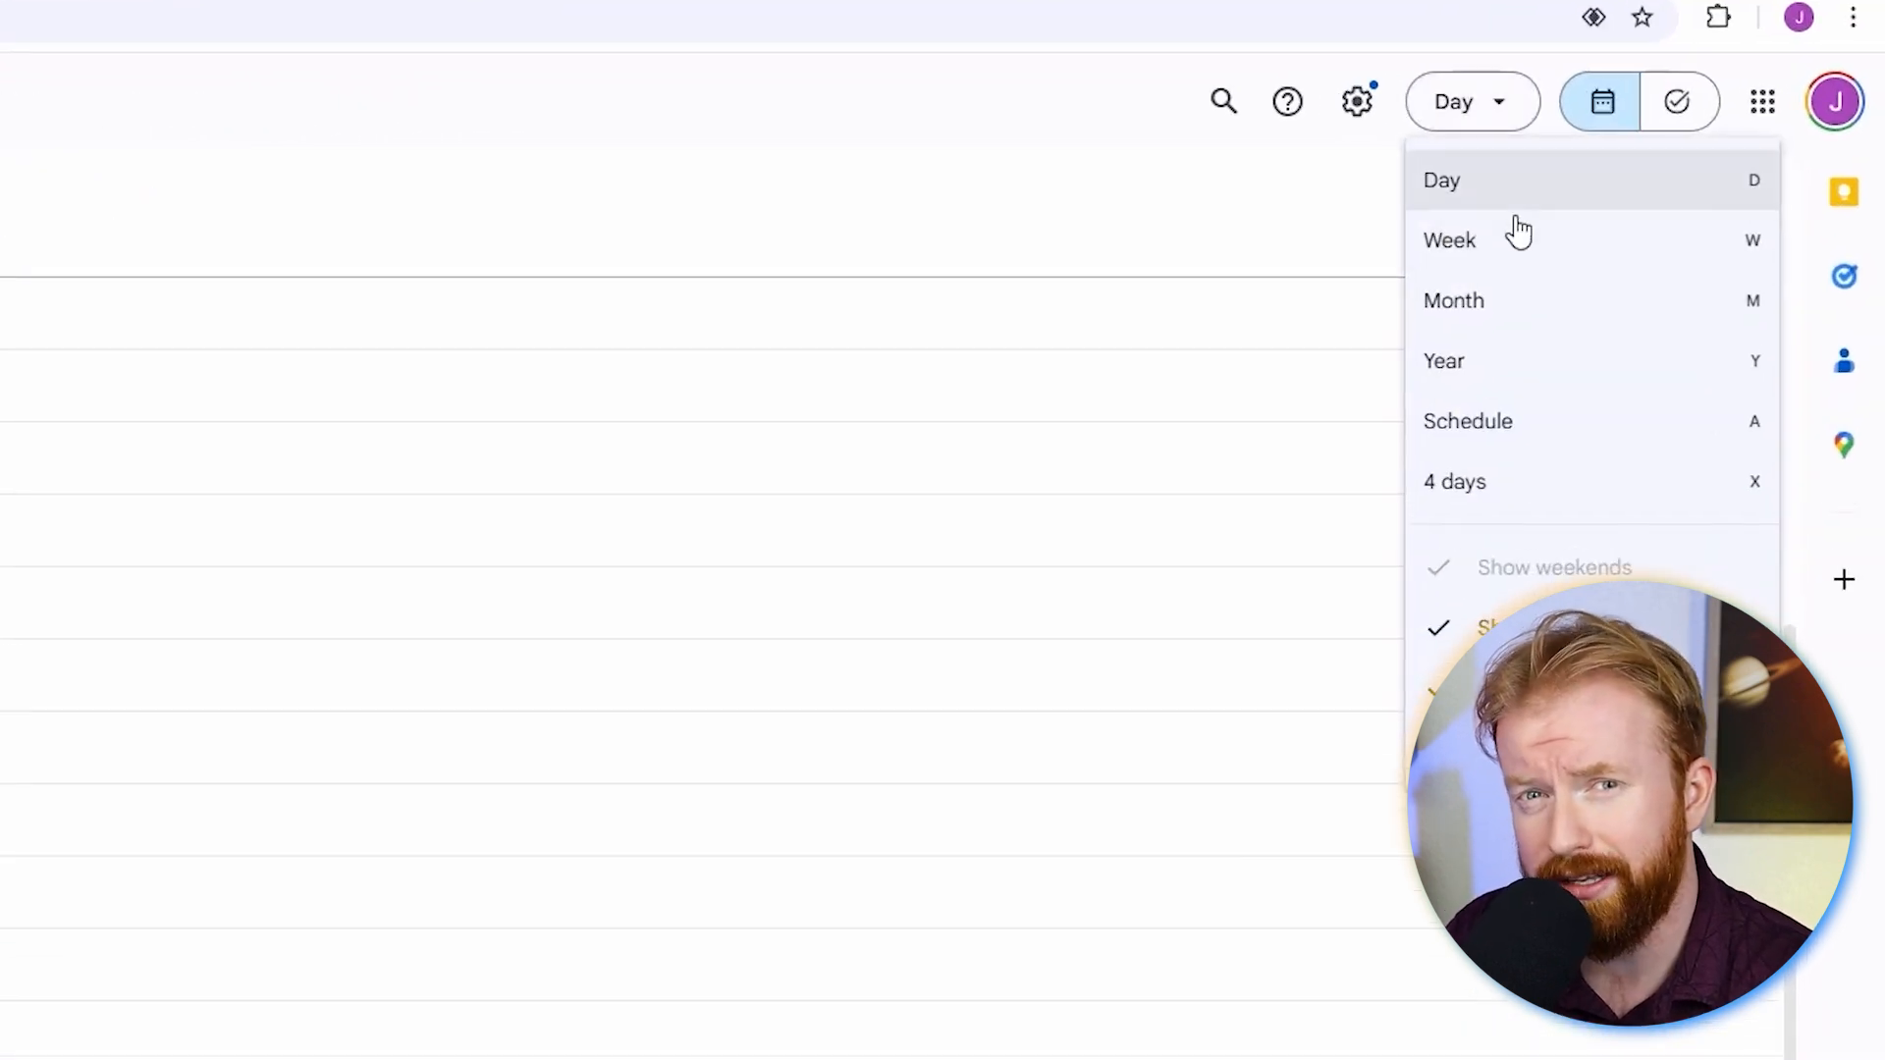
click(1634, 209)
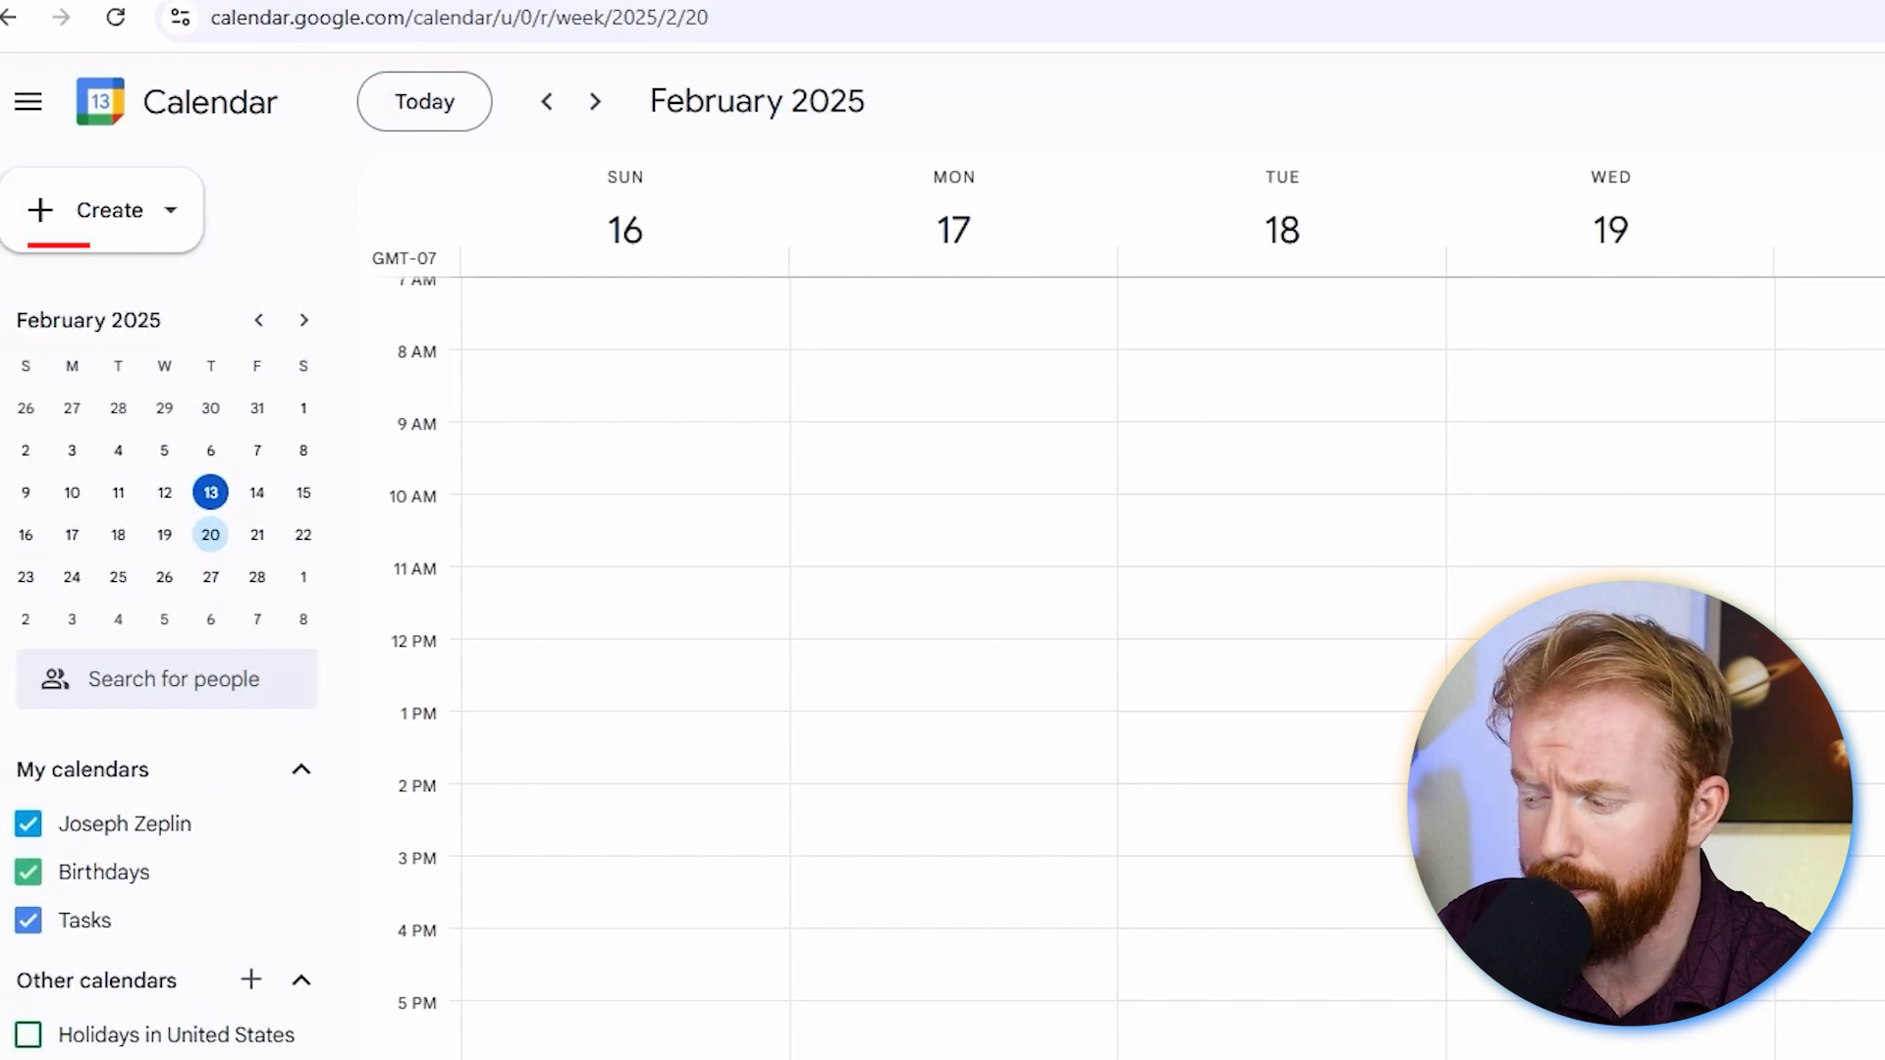
Create an appointment schedule titled "Schedule Time With" followed by the host's first name
click(167, 213)
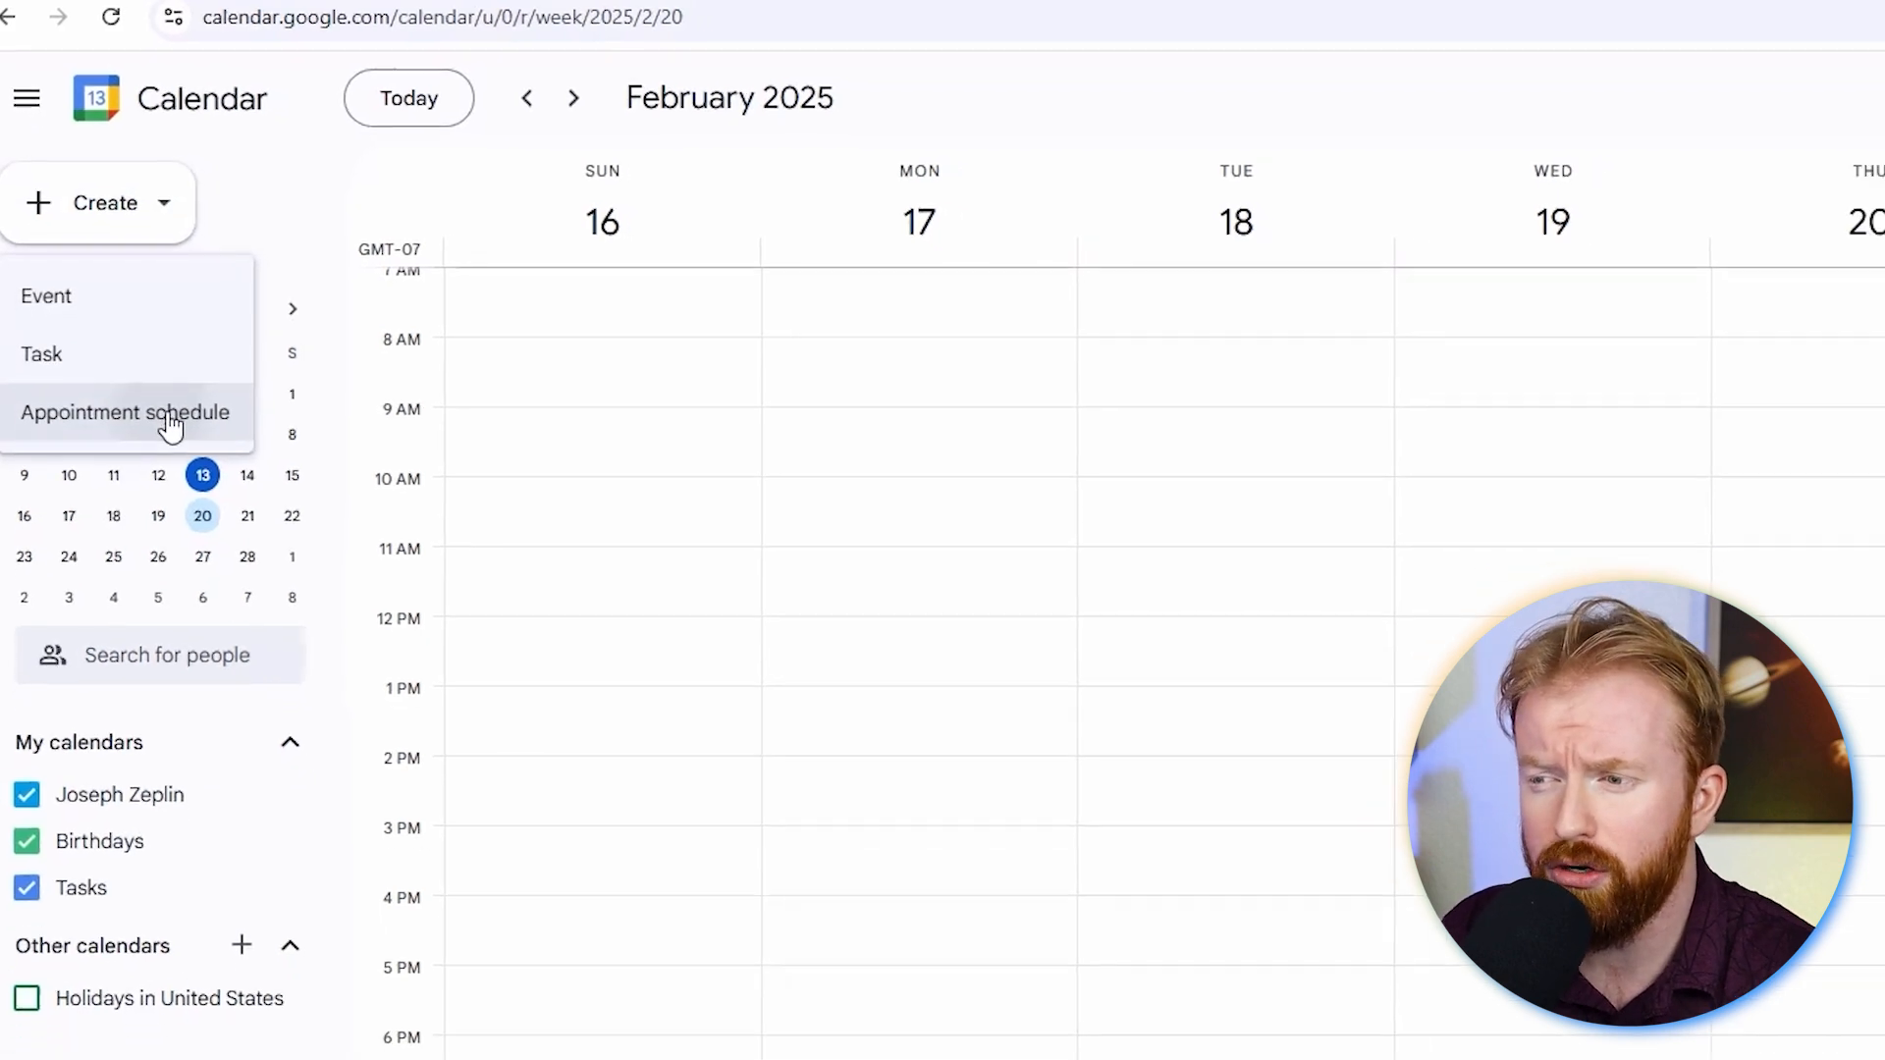
click(170, 412)
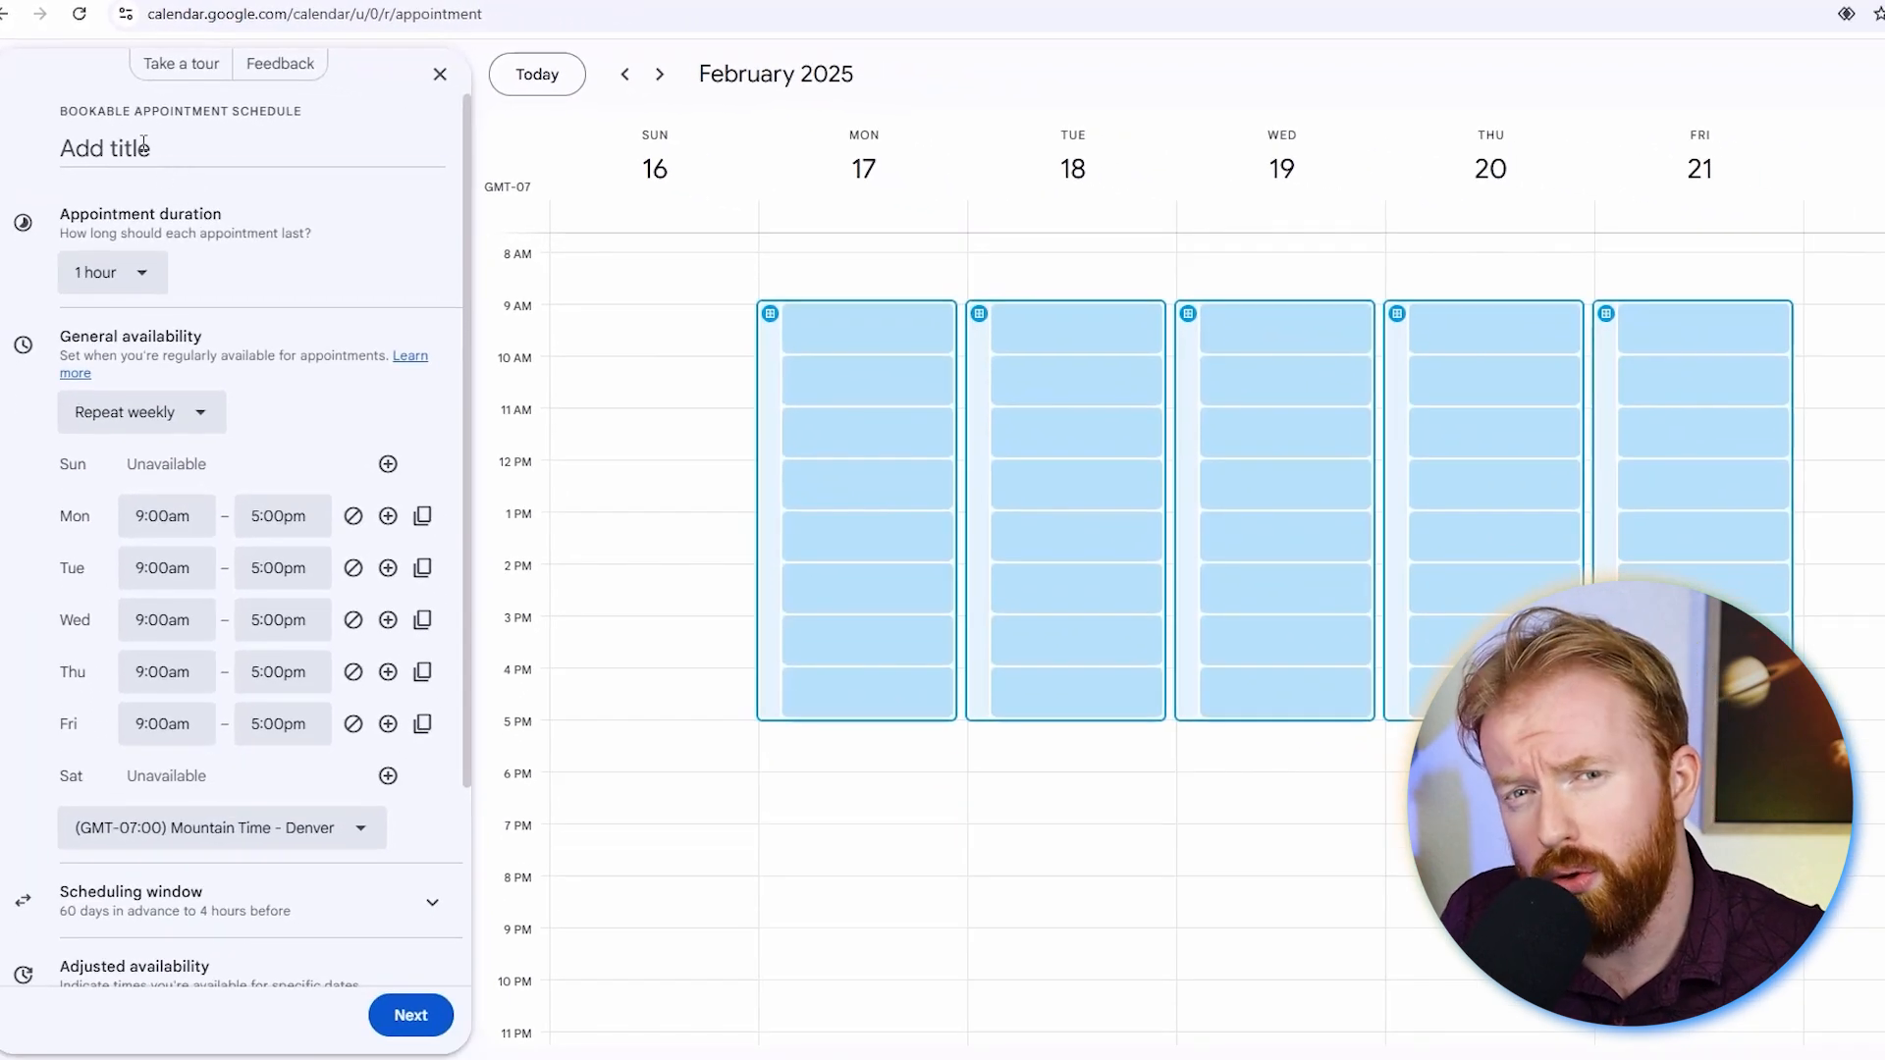
text(S)
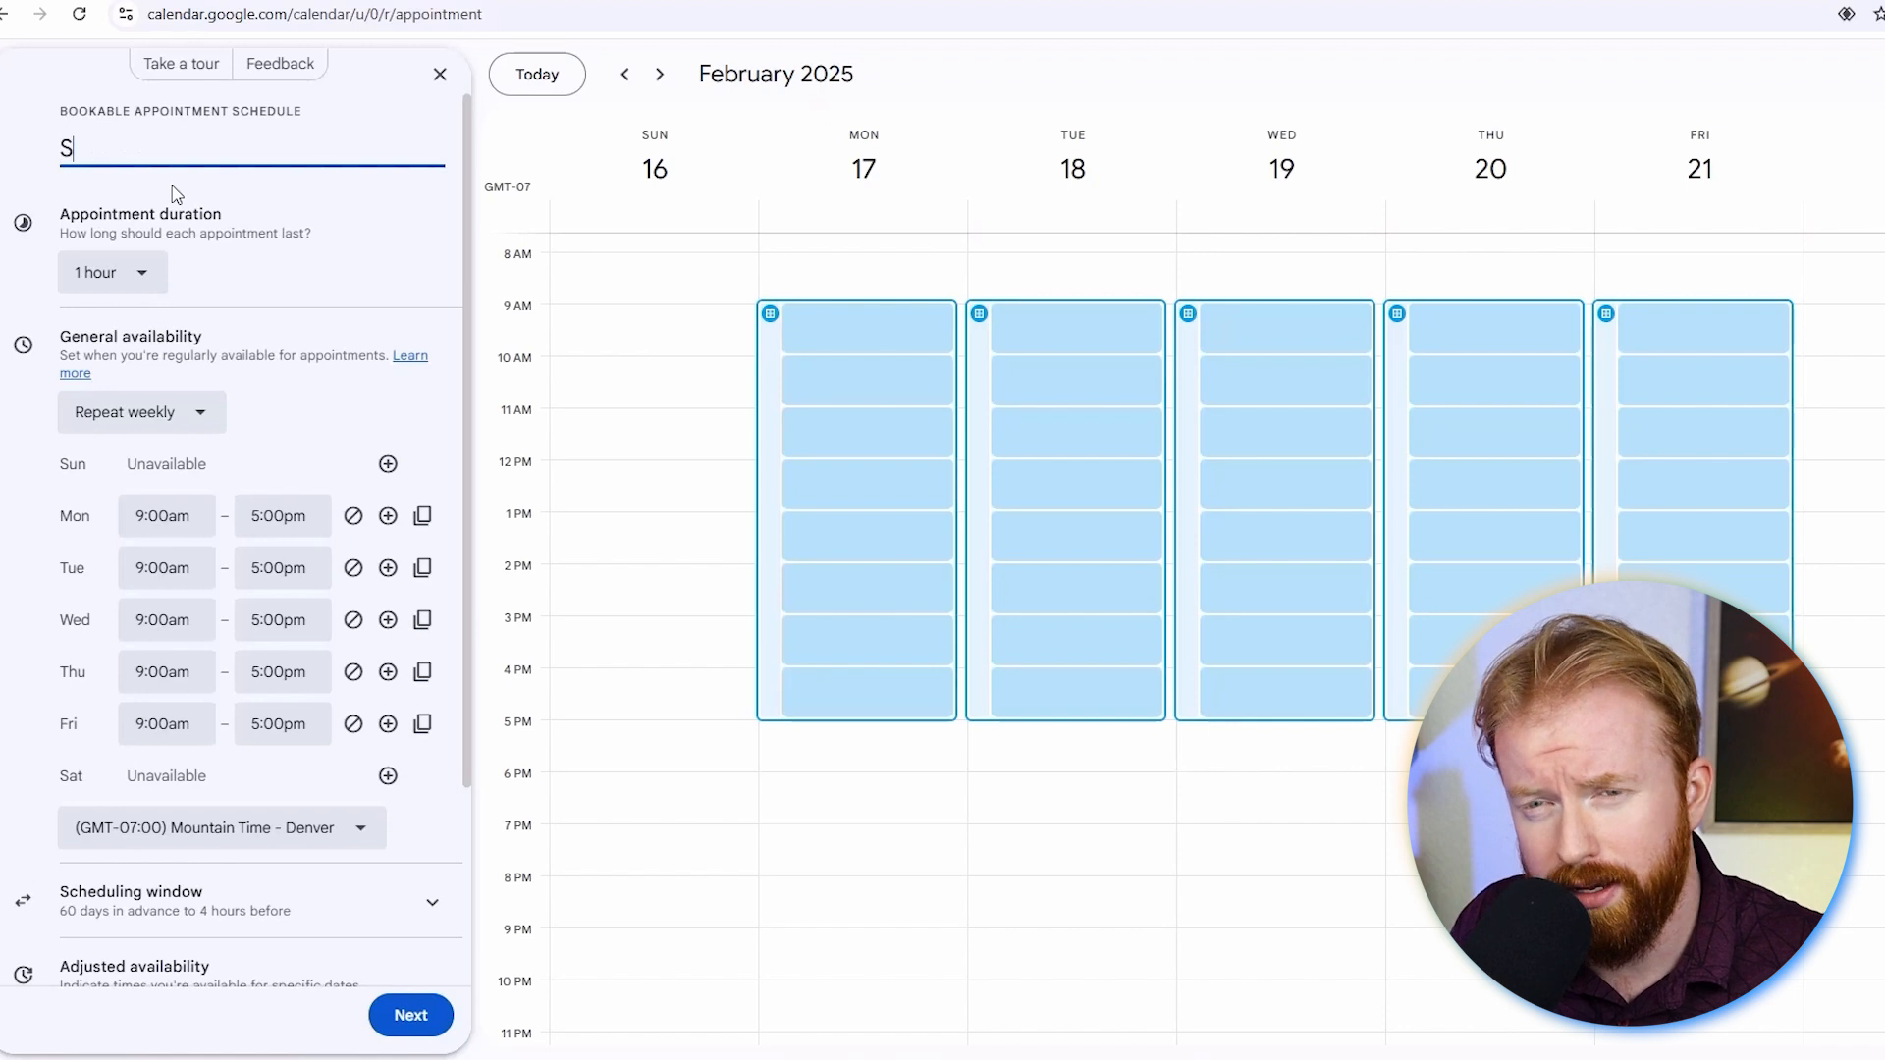
text(chedule Time With Joe)
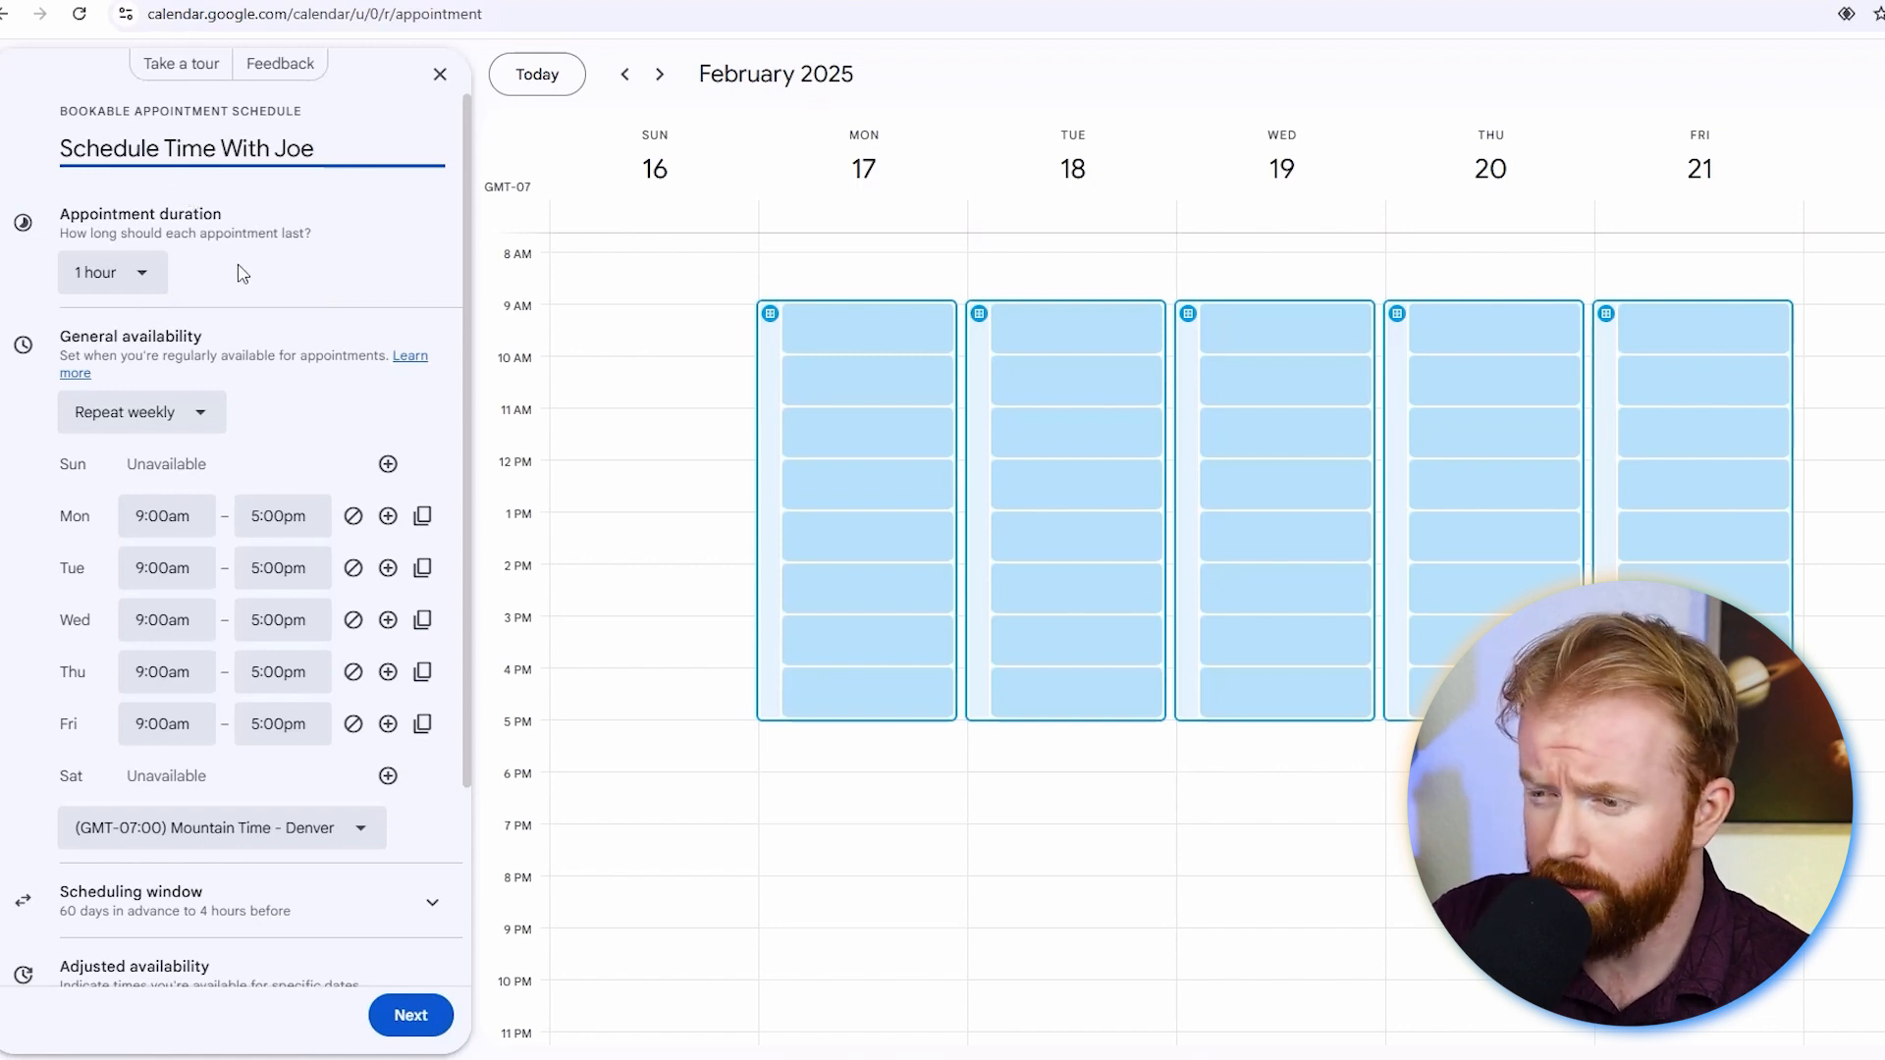
Try an appointment duration of 2 hours, and set it back to 1 hour
click(138, 272)
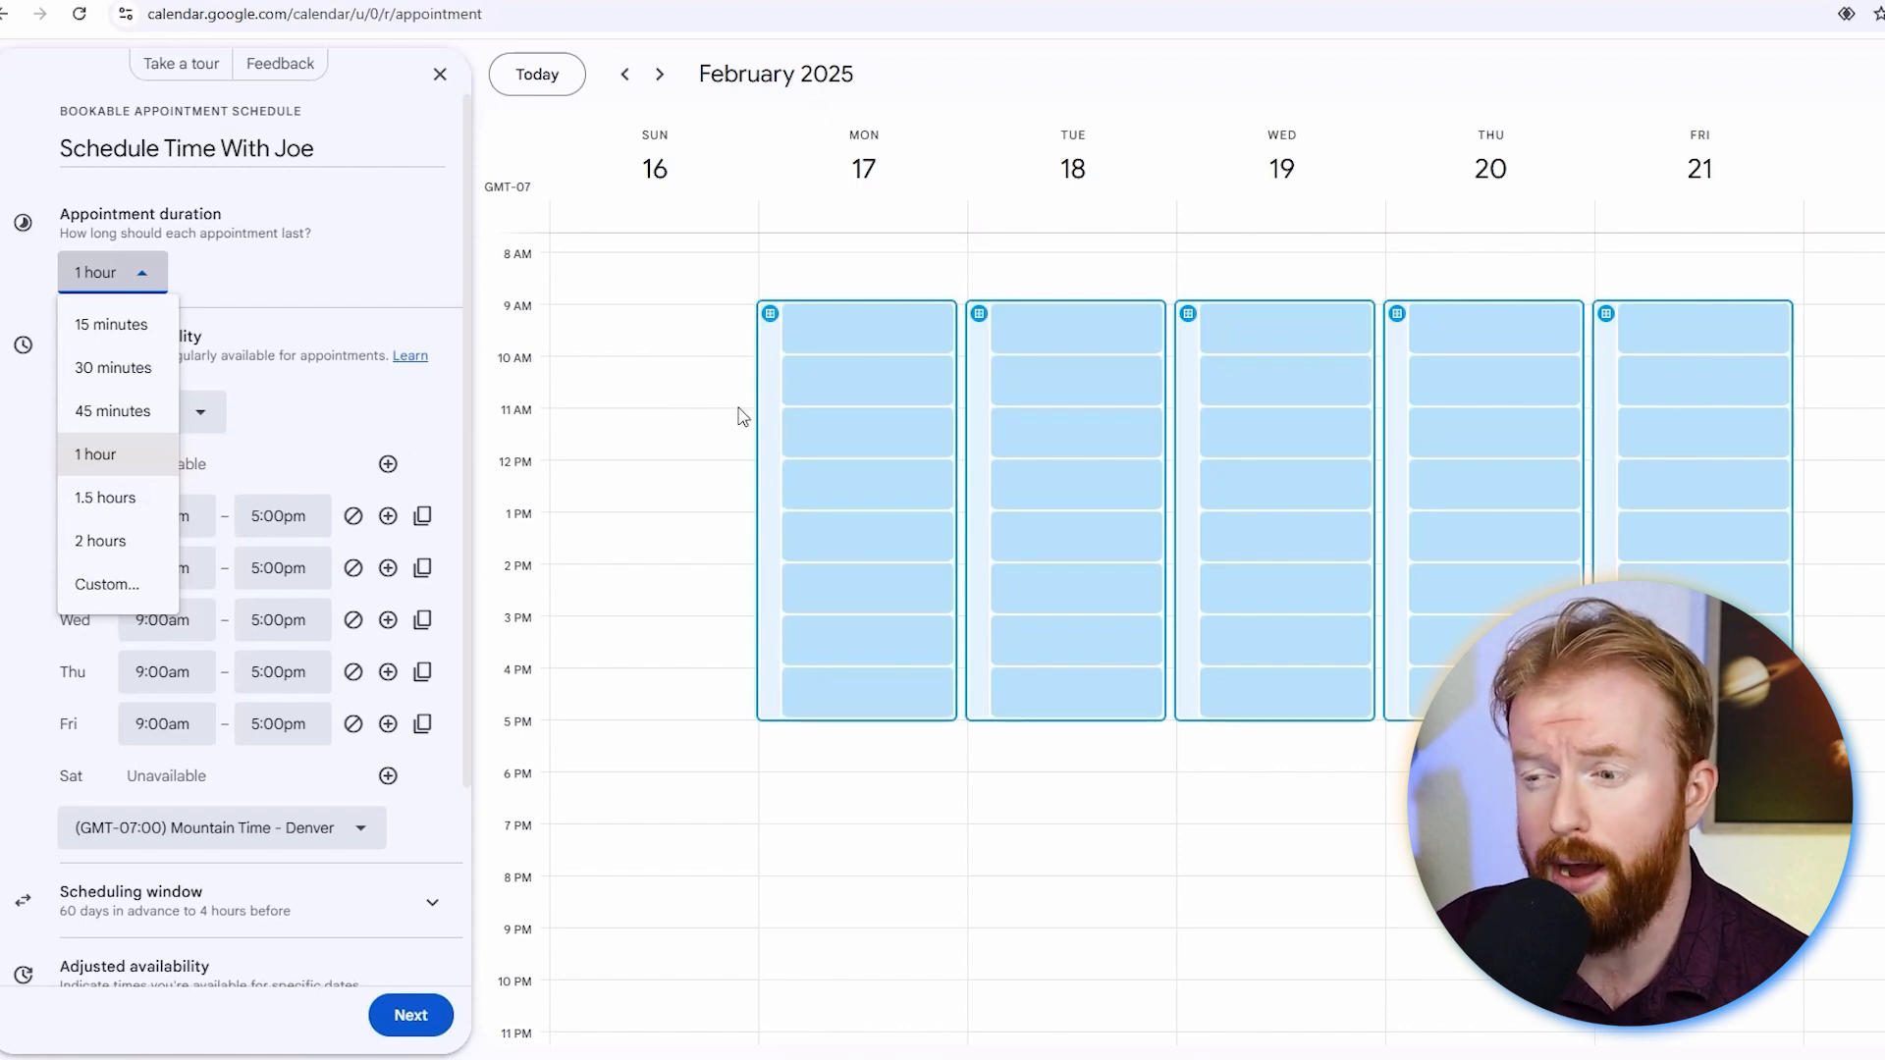
click(147, 540)
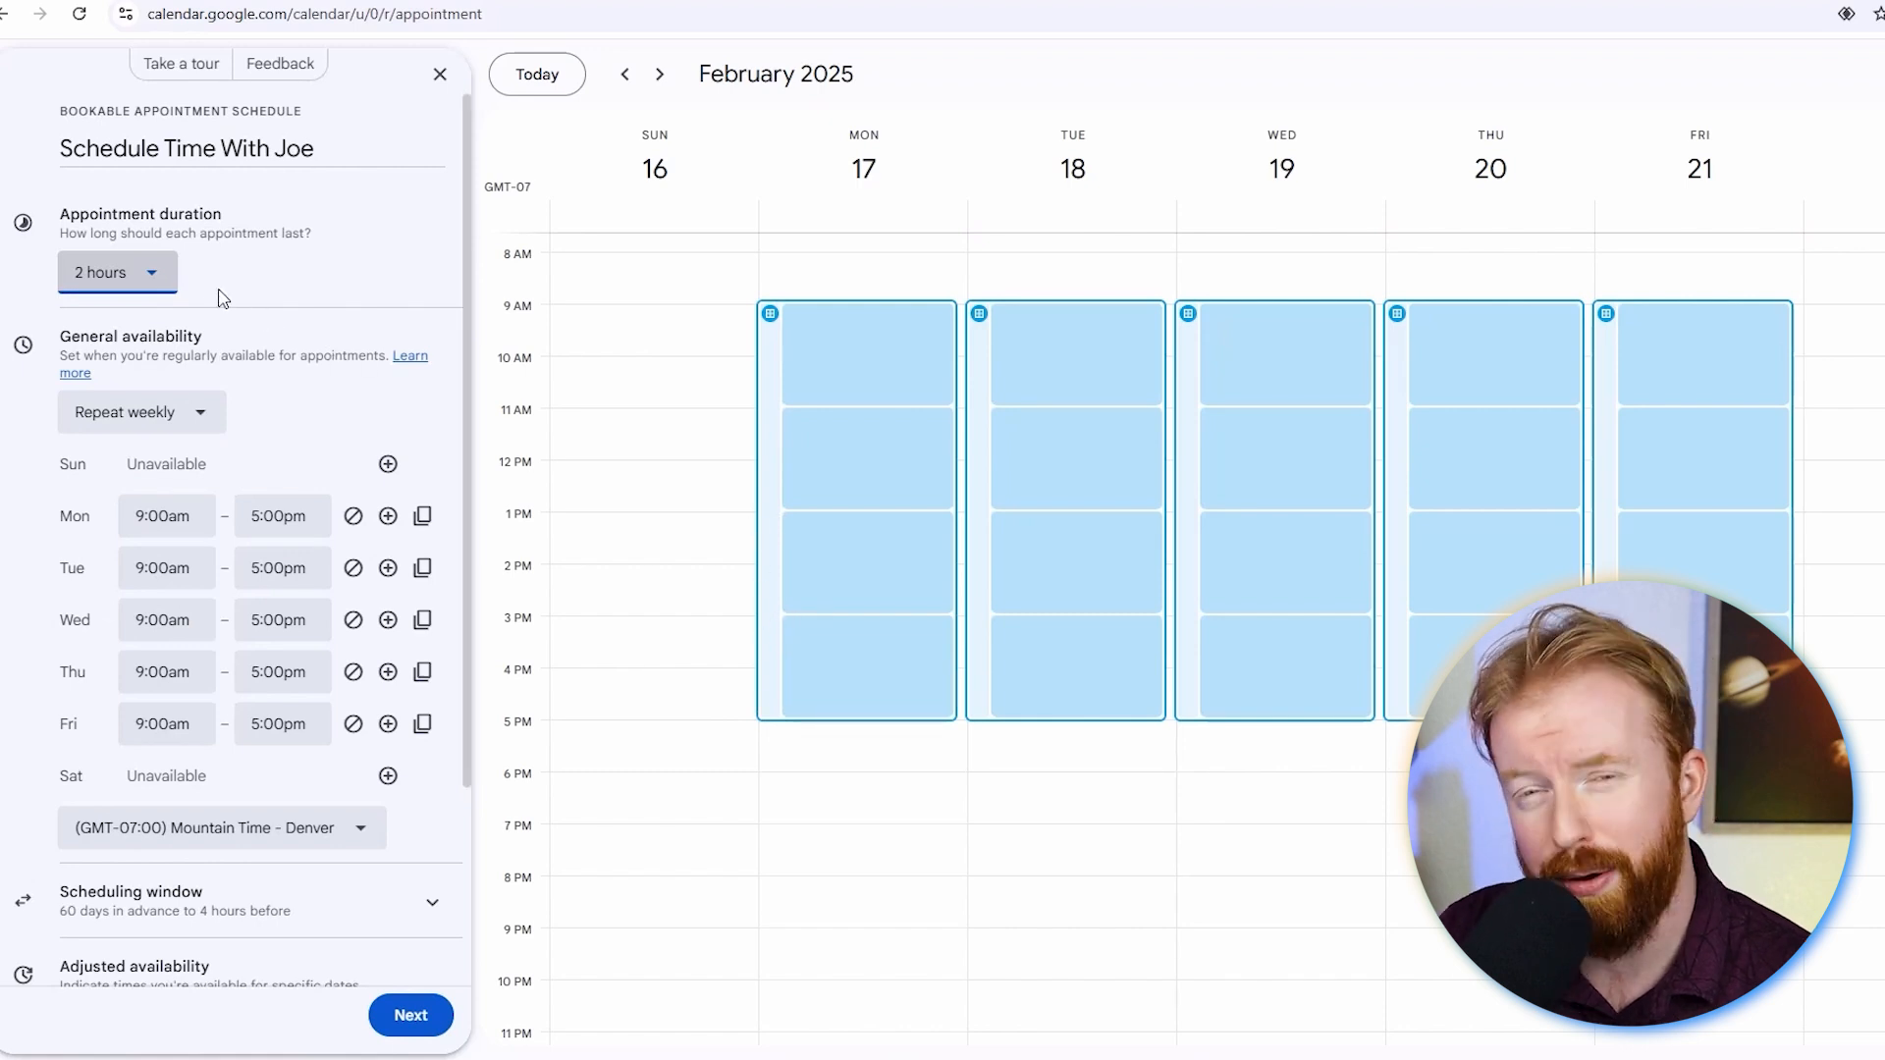
click(155, 275)
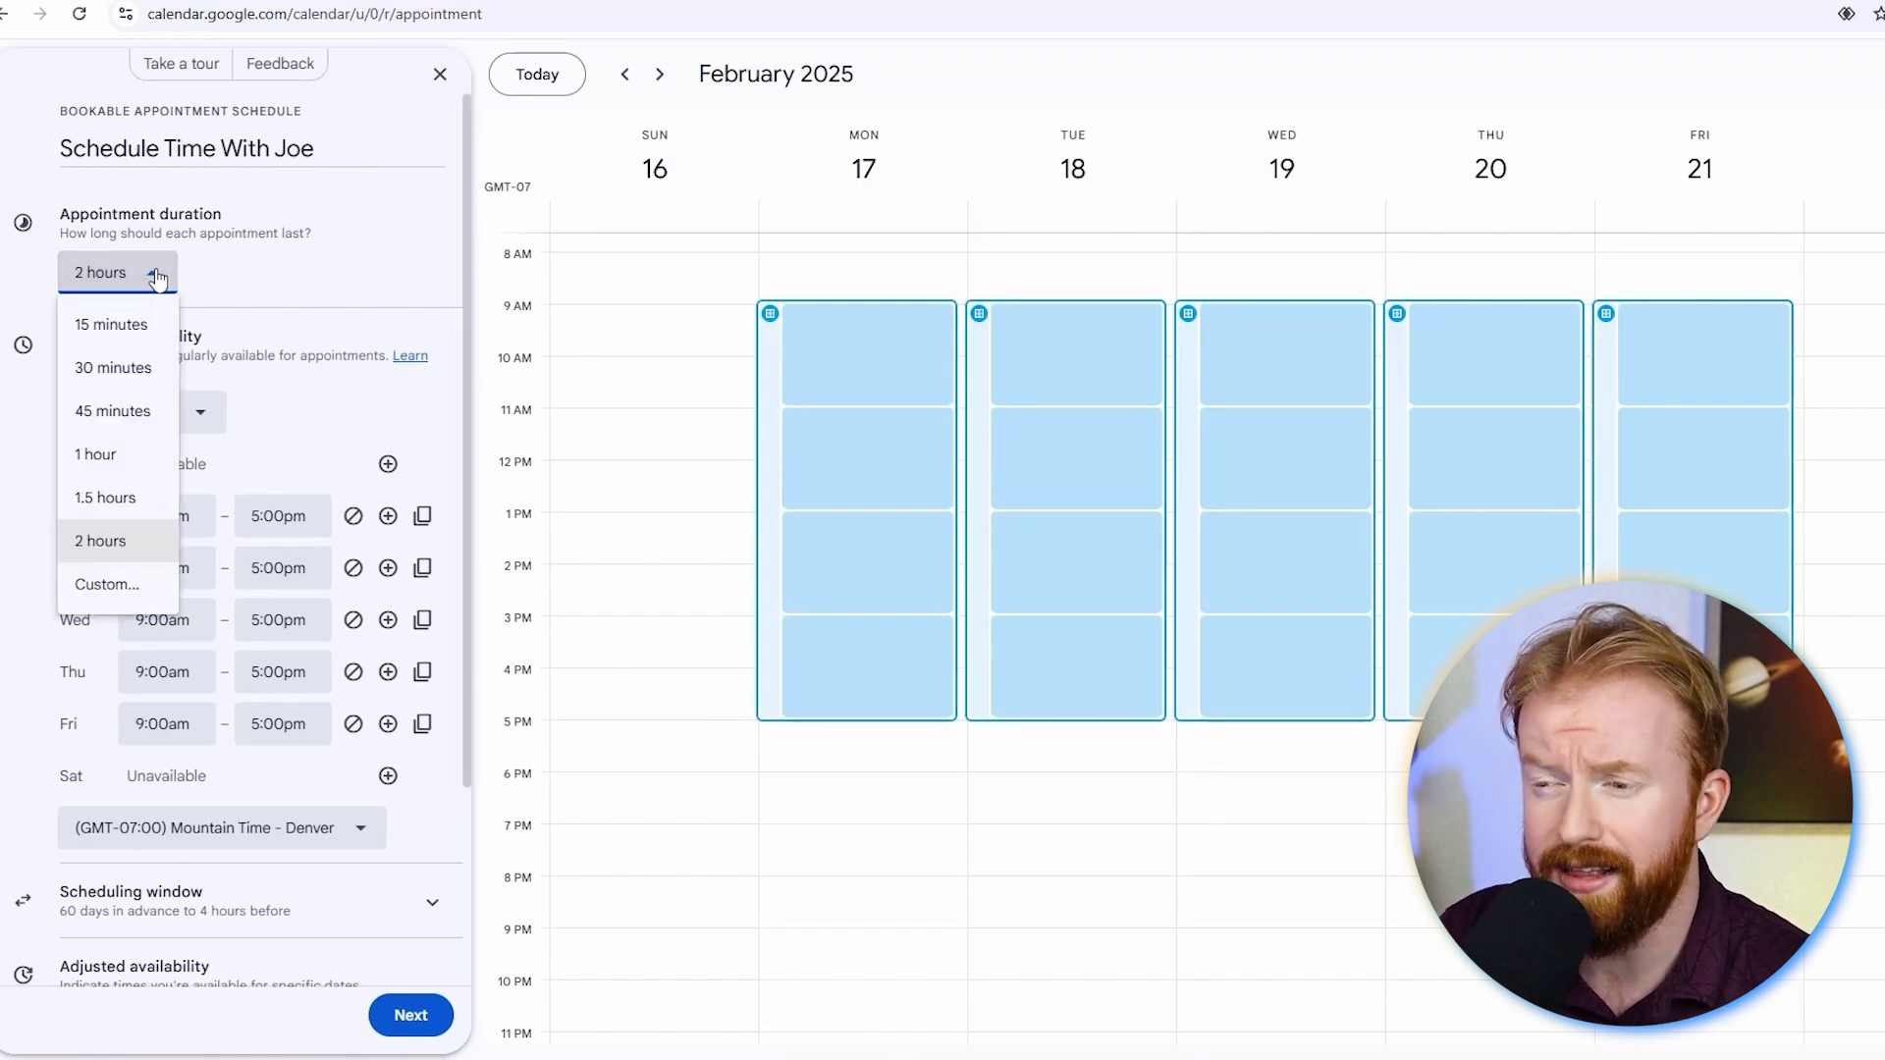
click(143, 455)
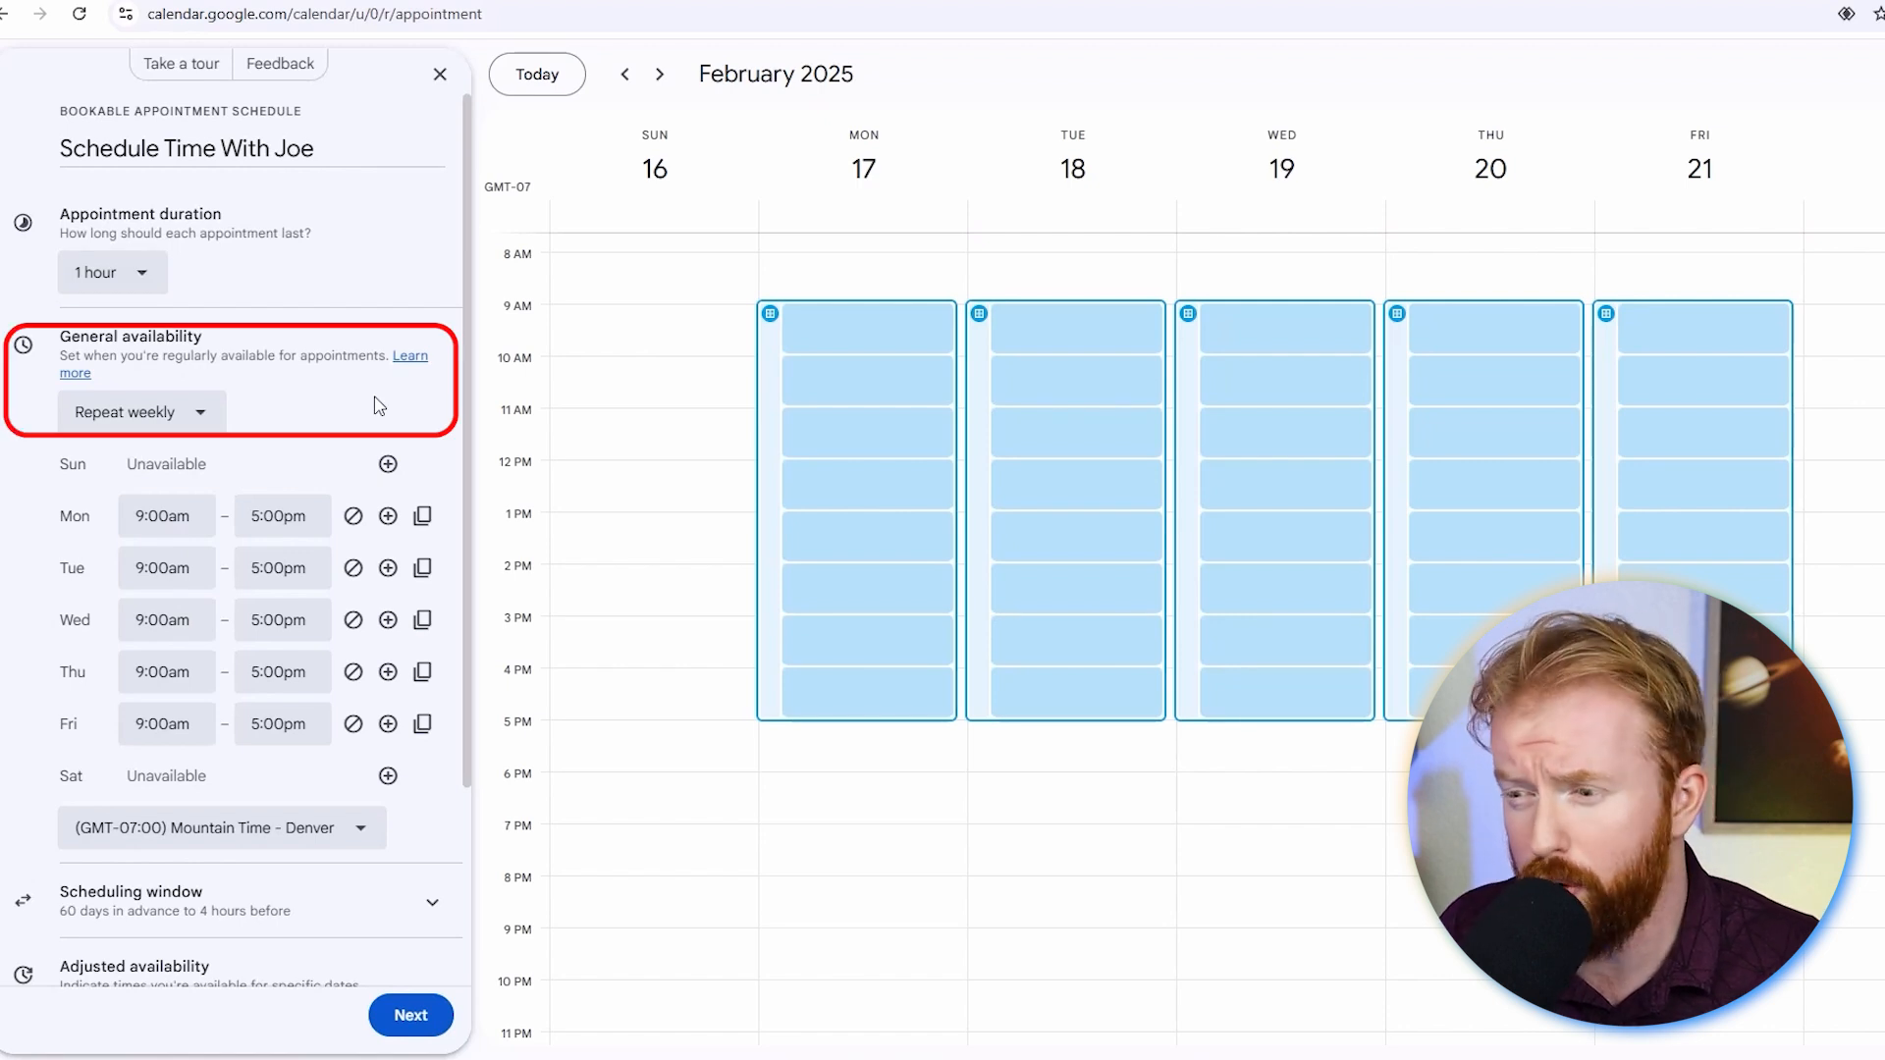
In the weekly availability, mark Monday unavailable and set Tuesday to 8:00am–4:00pm, copying those hours through Friday
drag(64, 524, 91, 524)
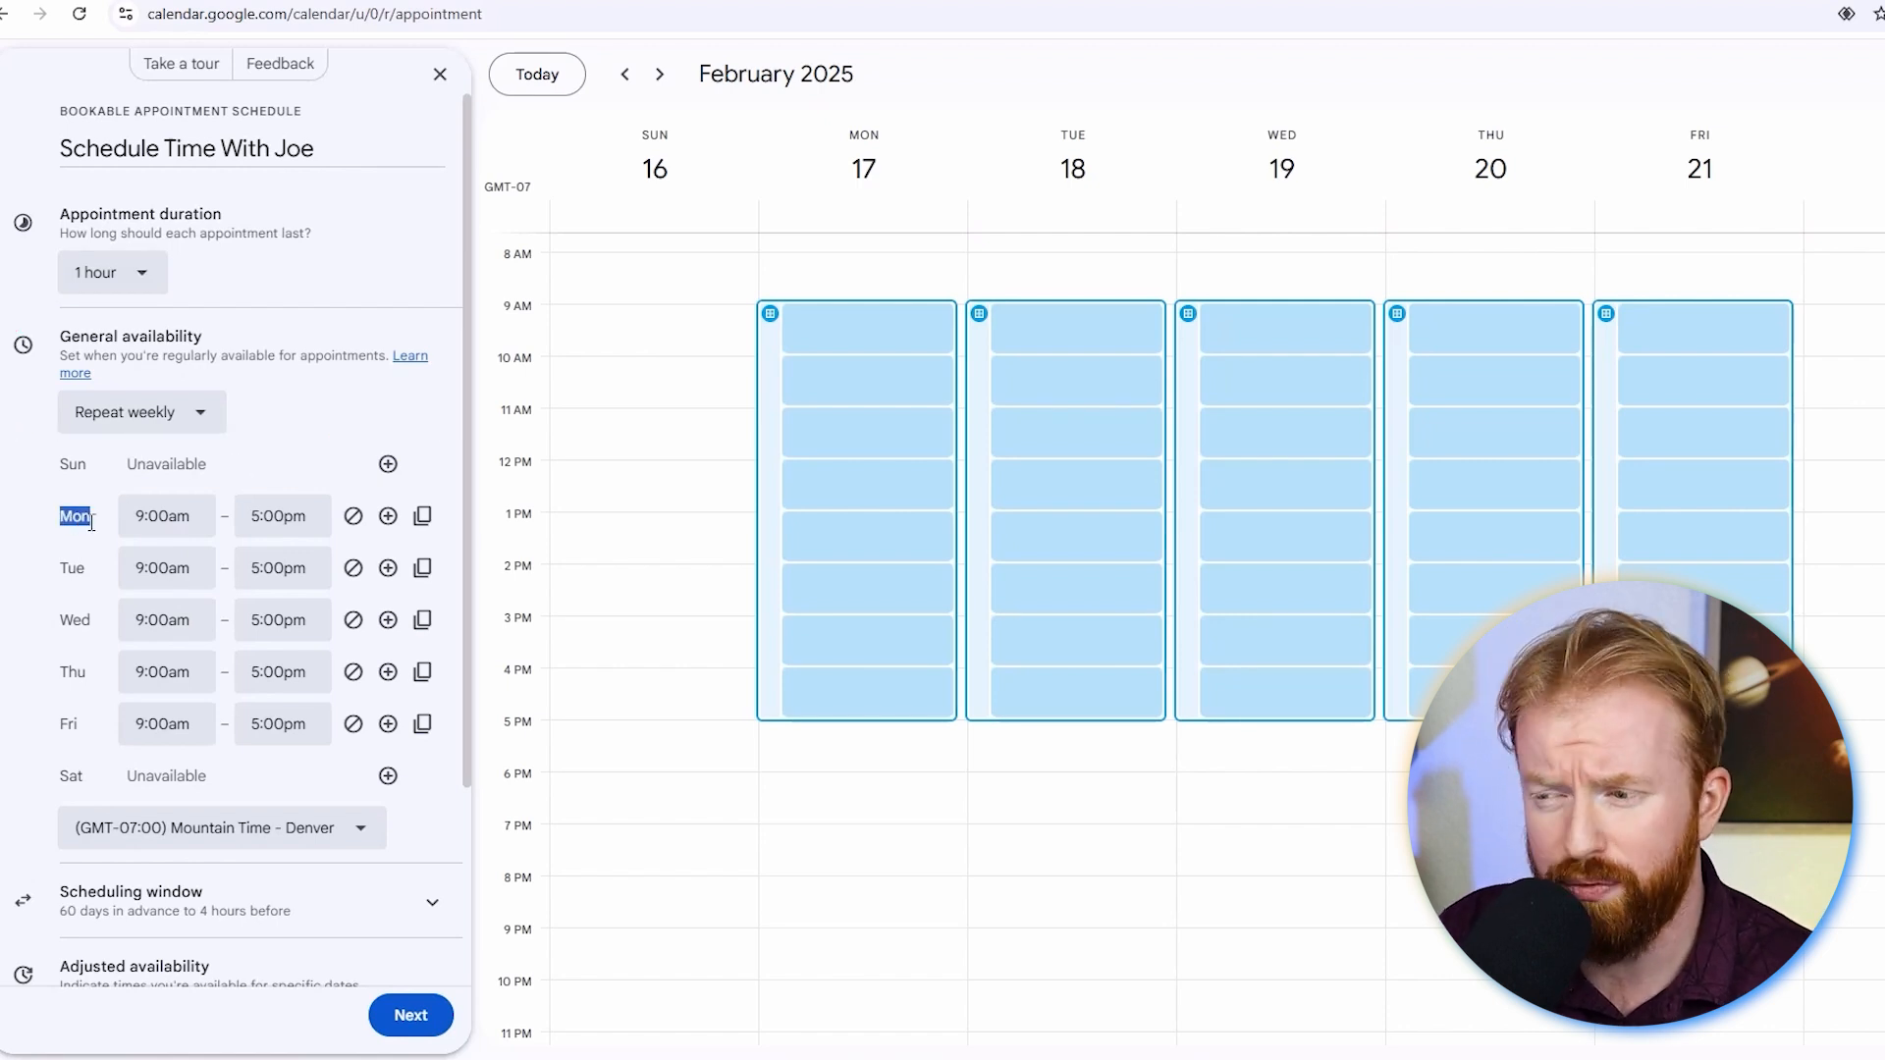
click(354, 516)
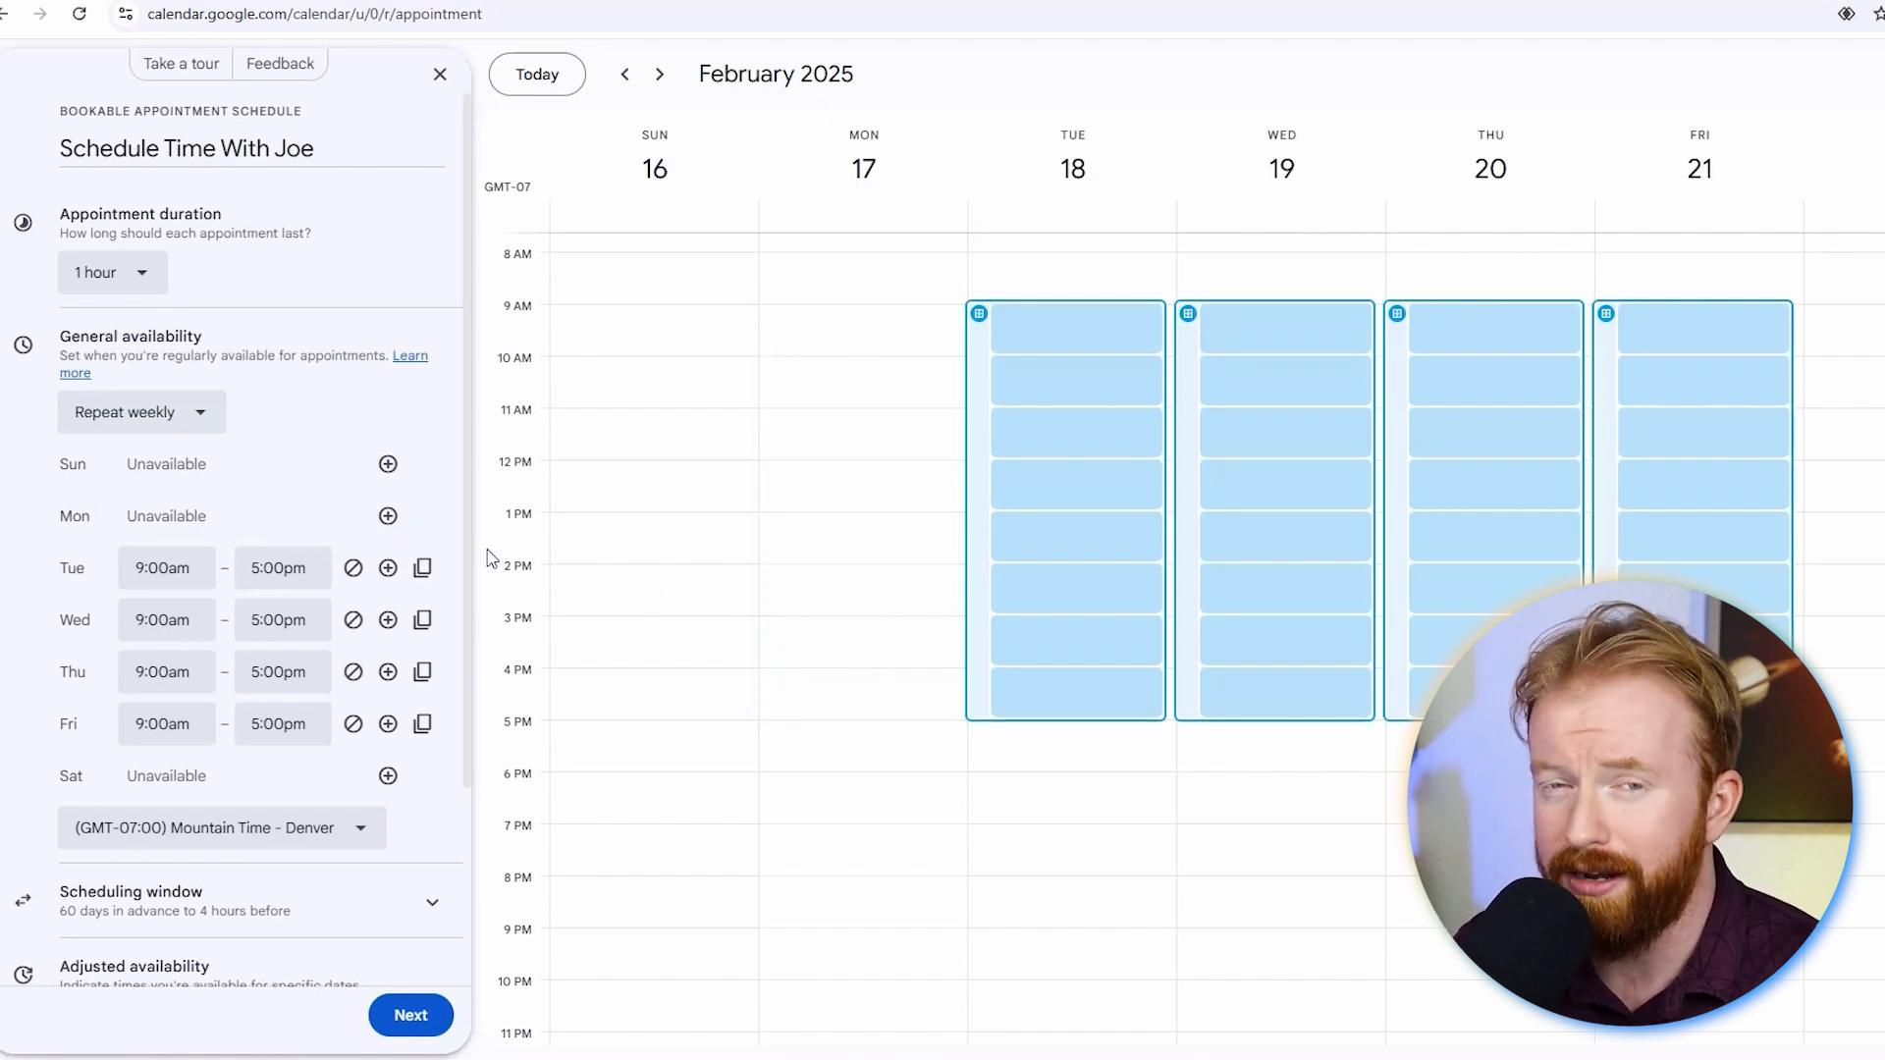
click(183, 571)
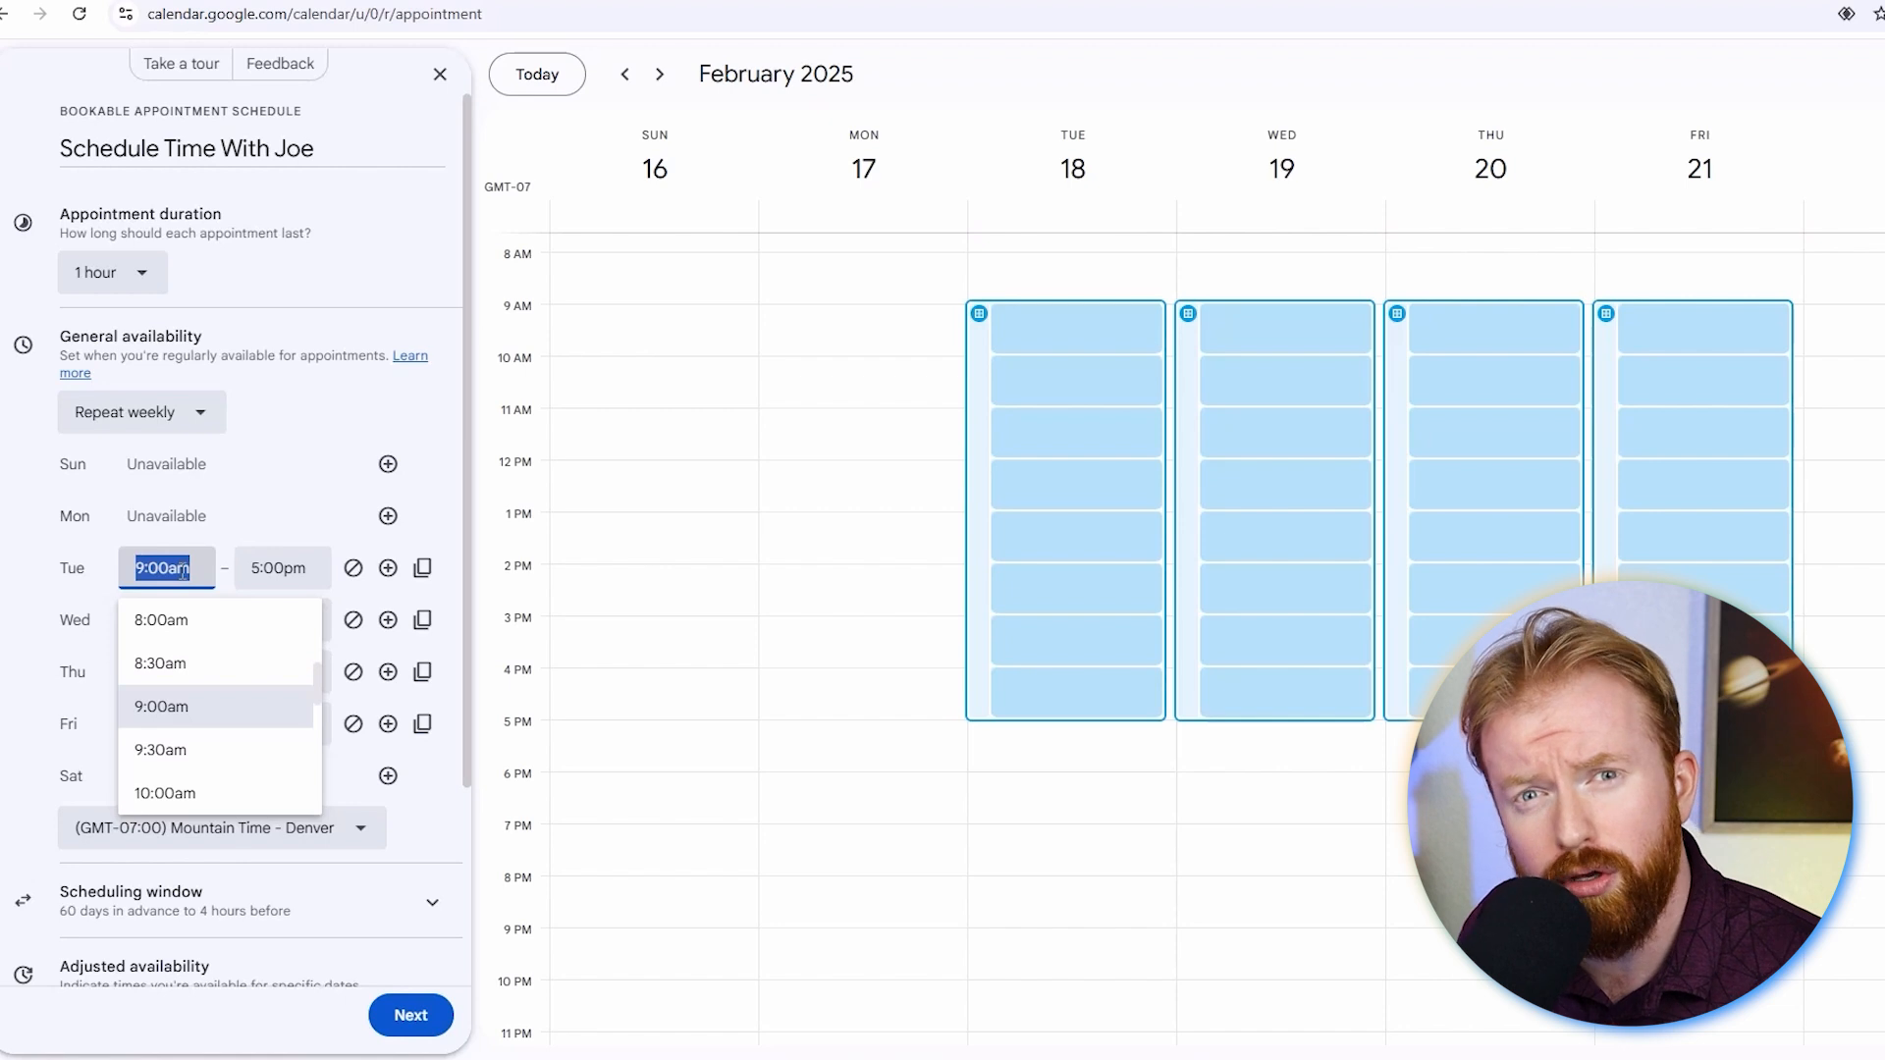
click(202, 619)
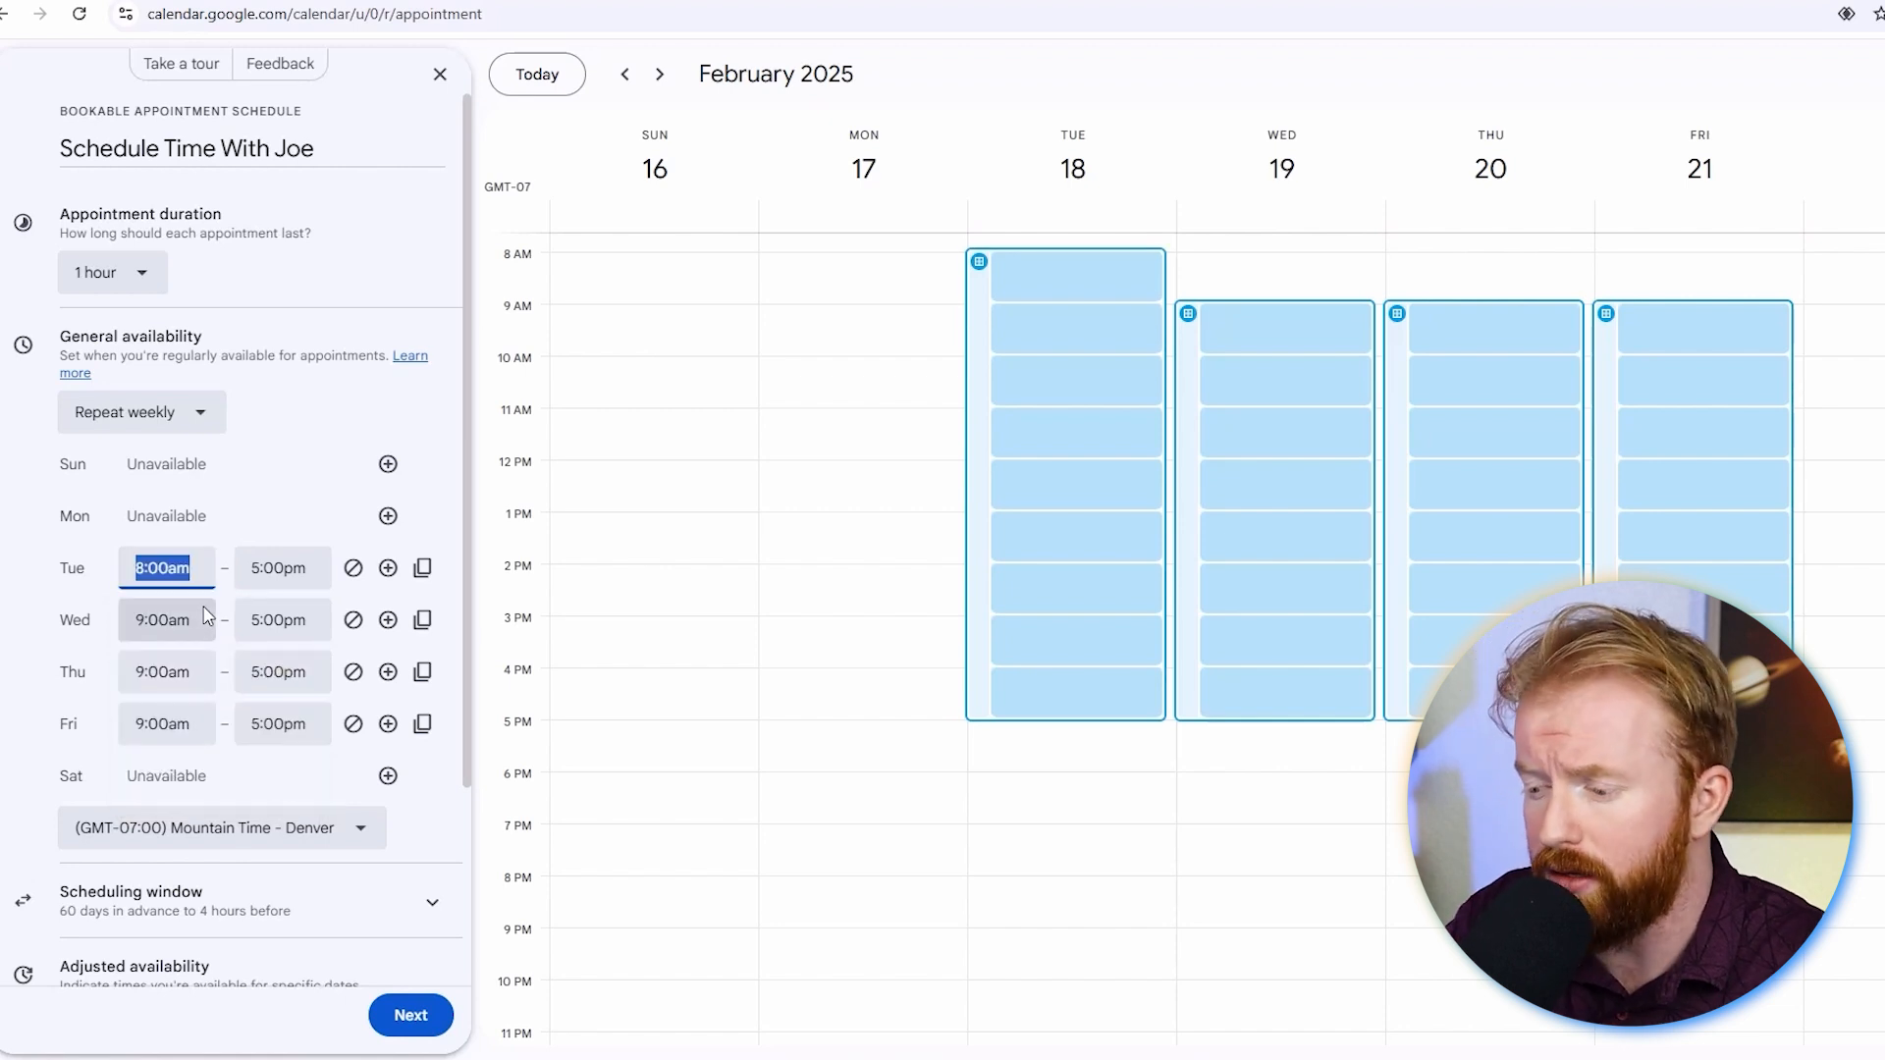
click(269, 572)
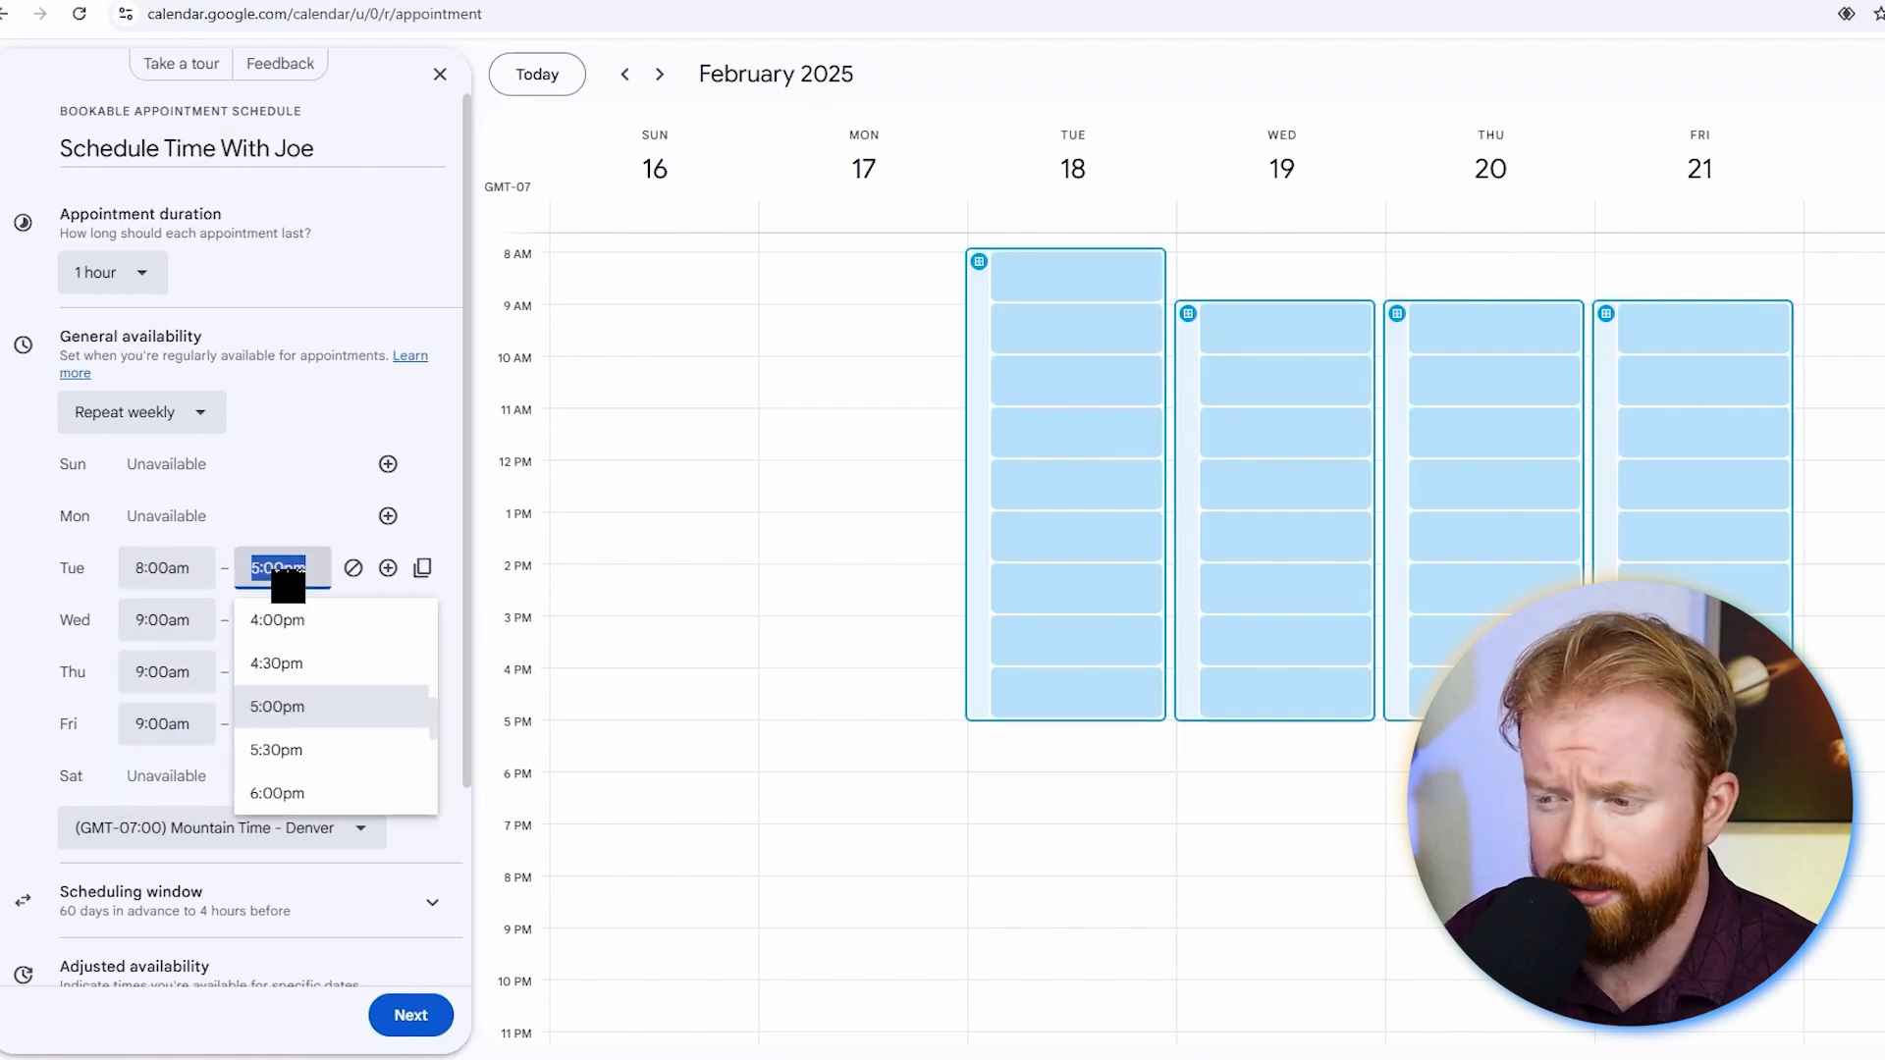
click(311, 623)
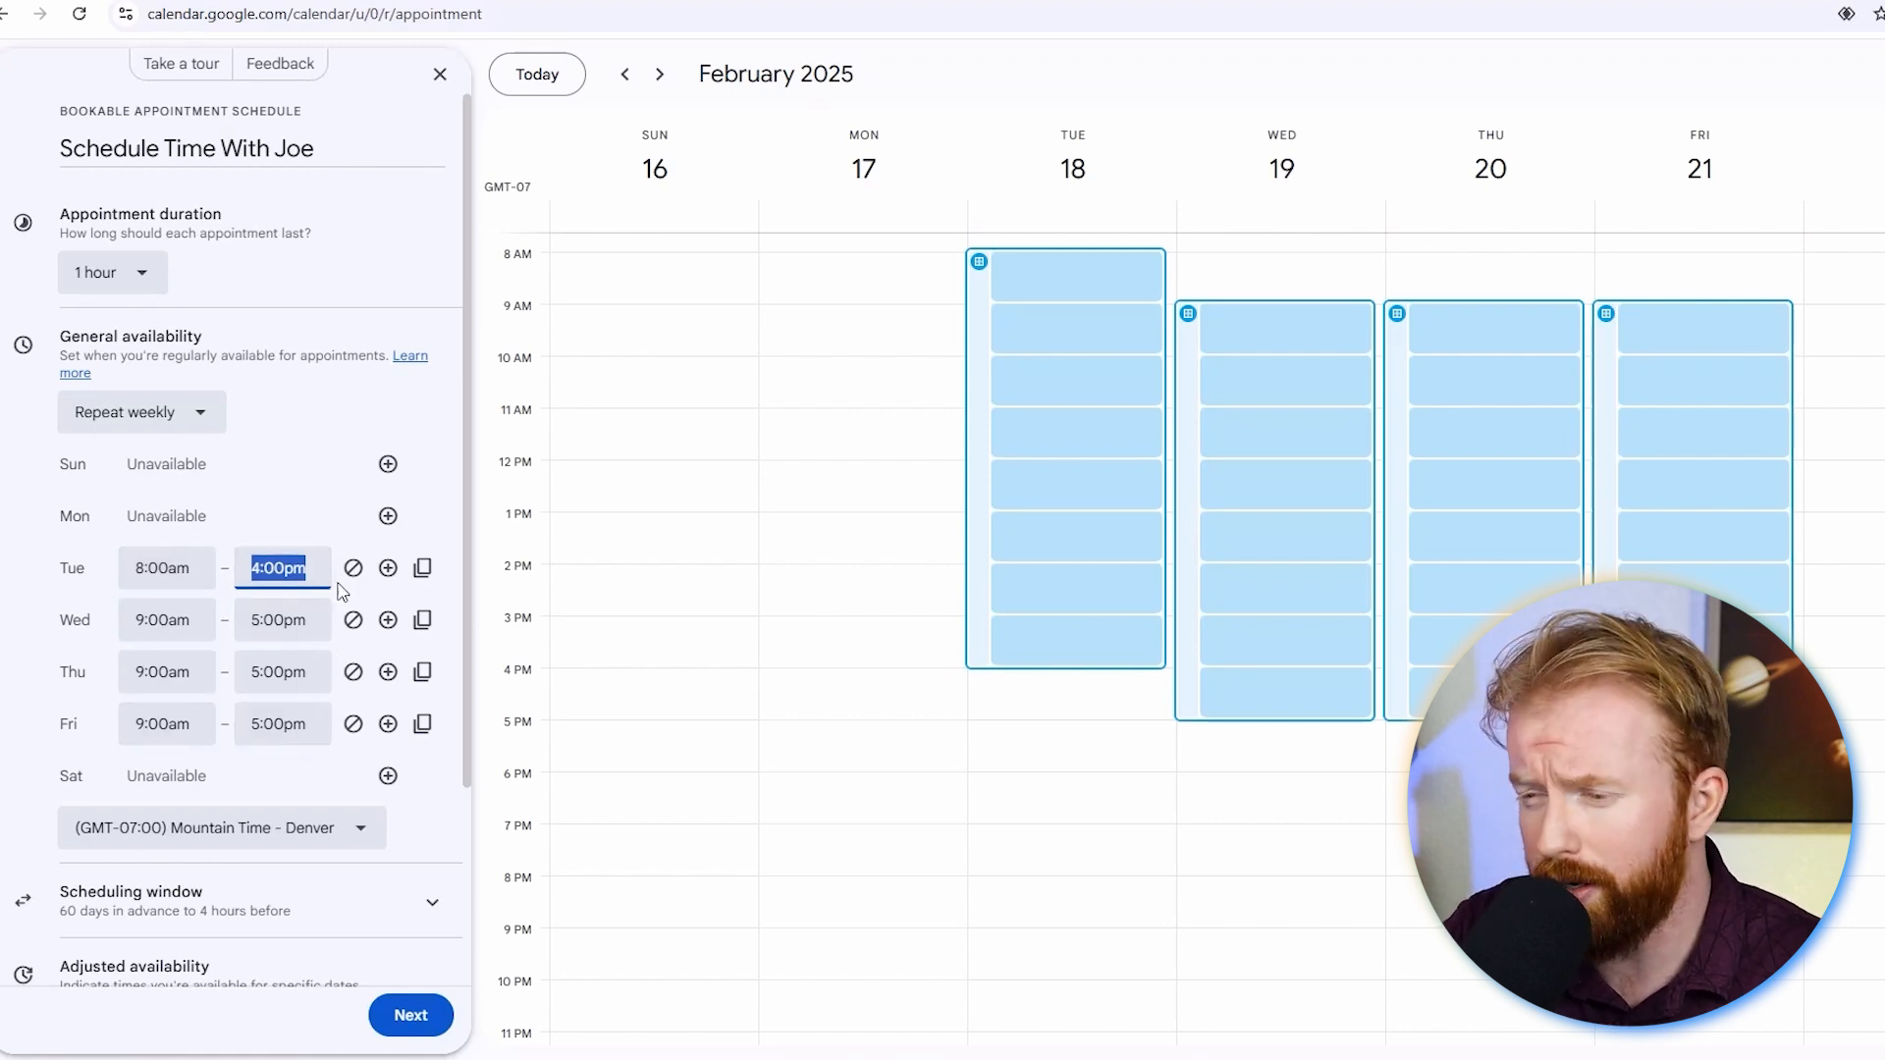
click(424, 577)
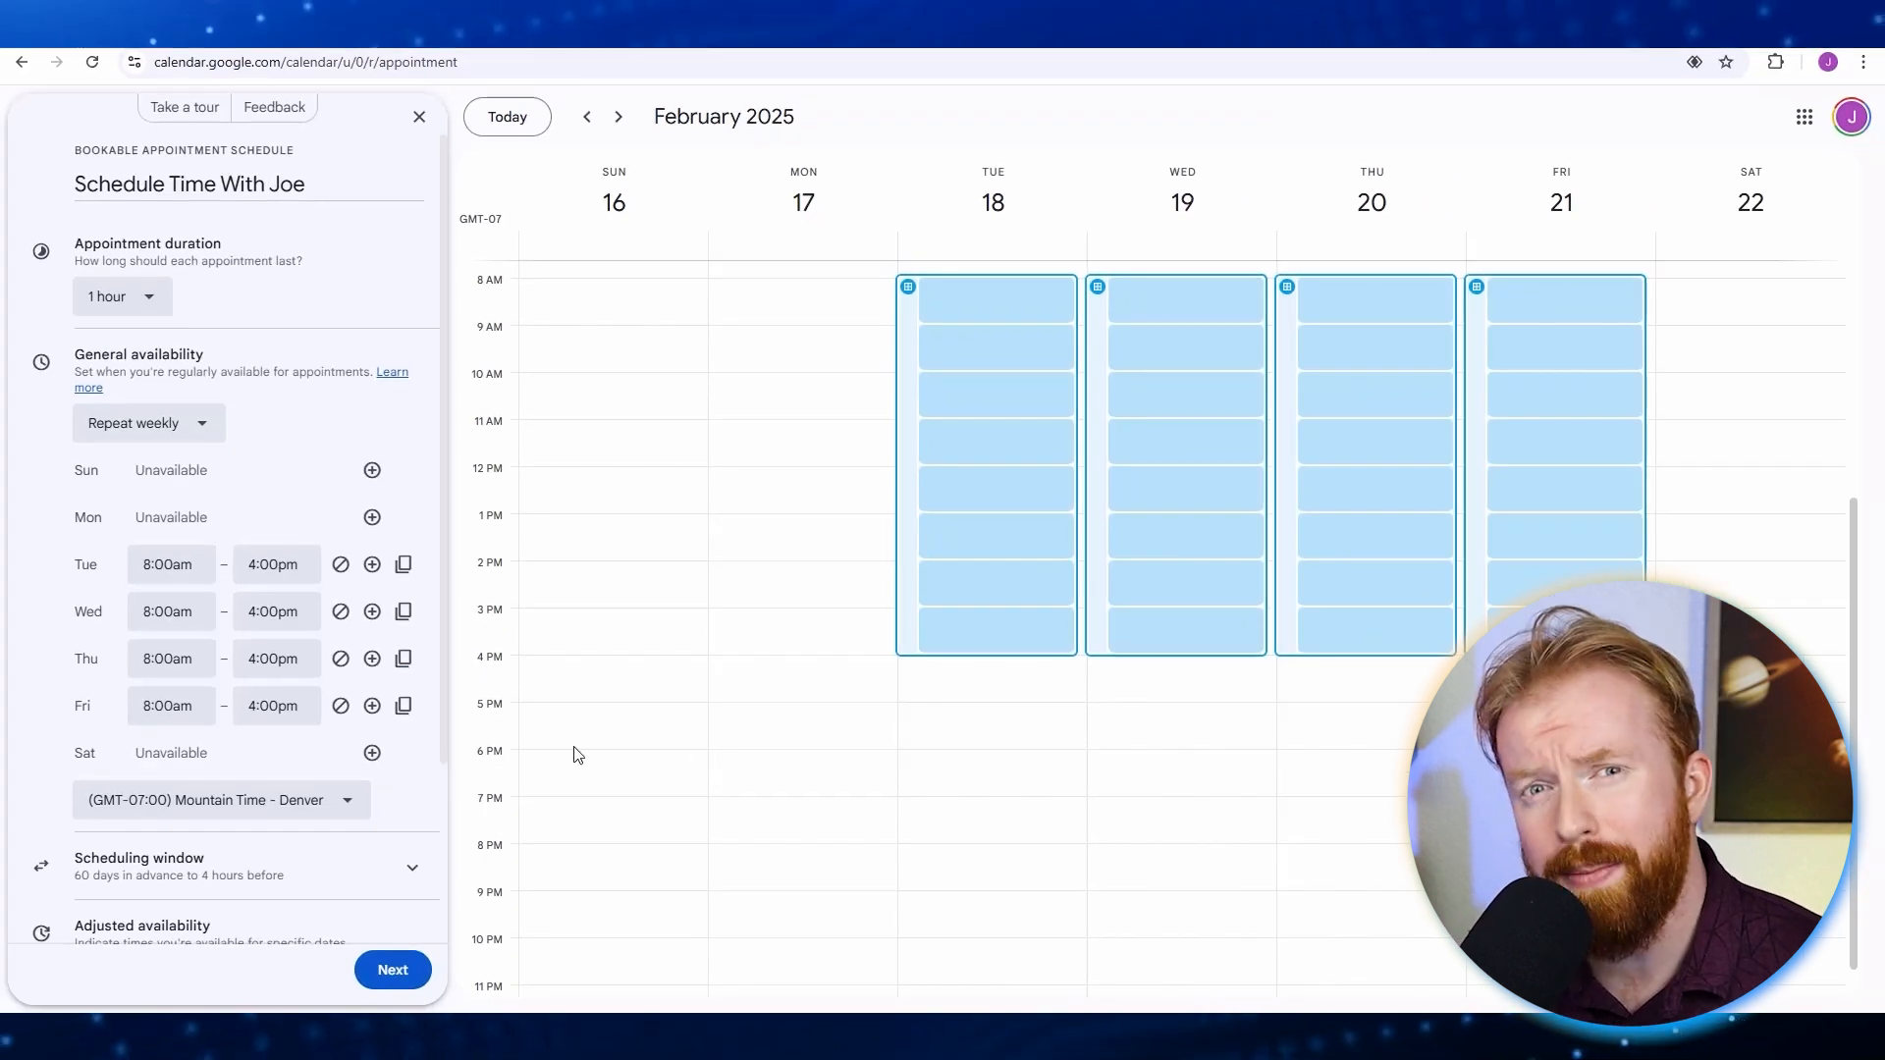
Make Saturday available in the weekly schedule from 8:00am to 11:00am
click(373, 752)
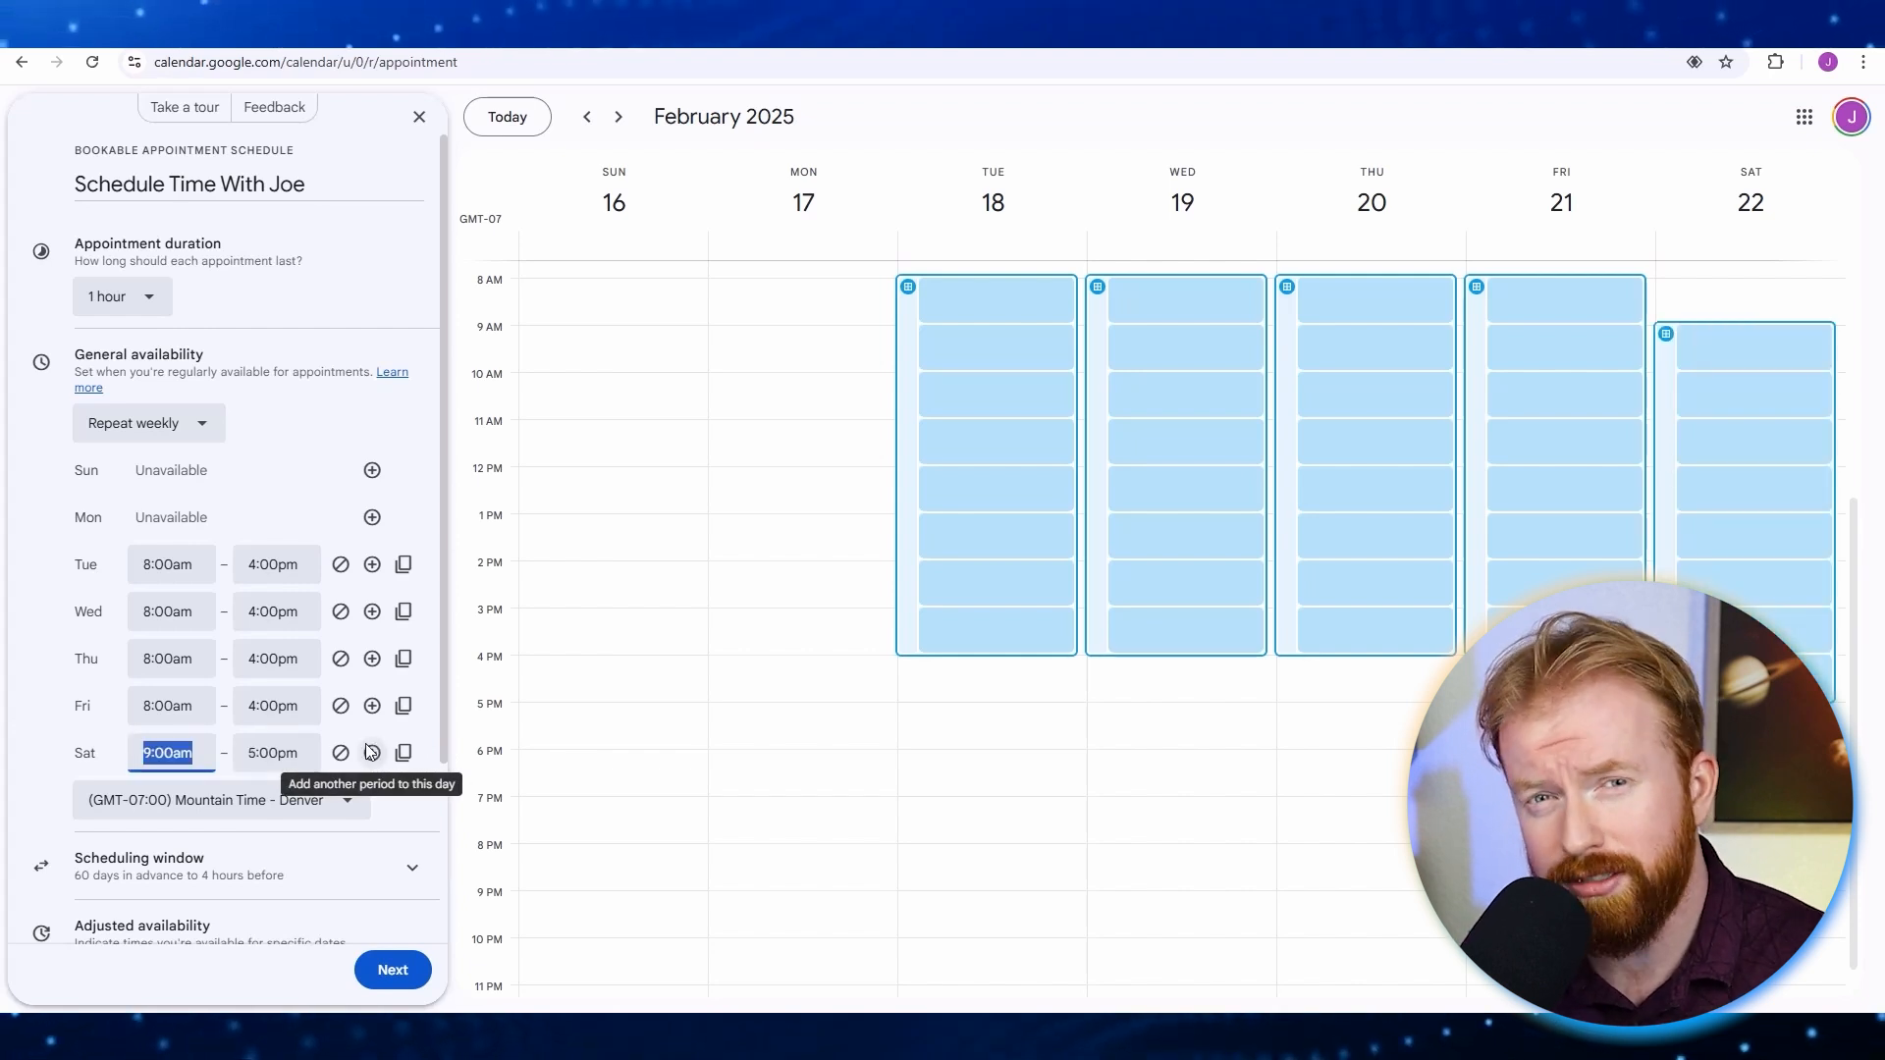
click(175, 754)
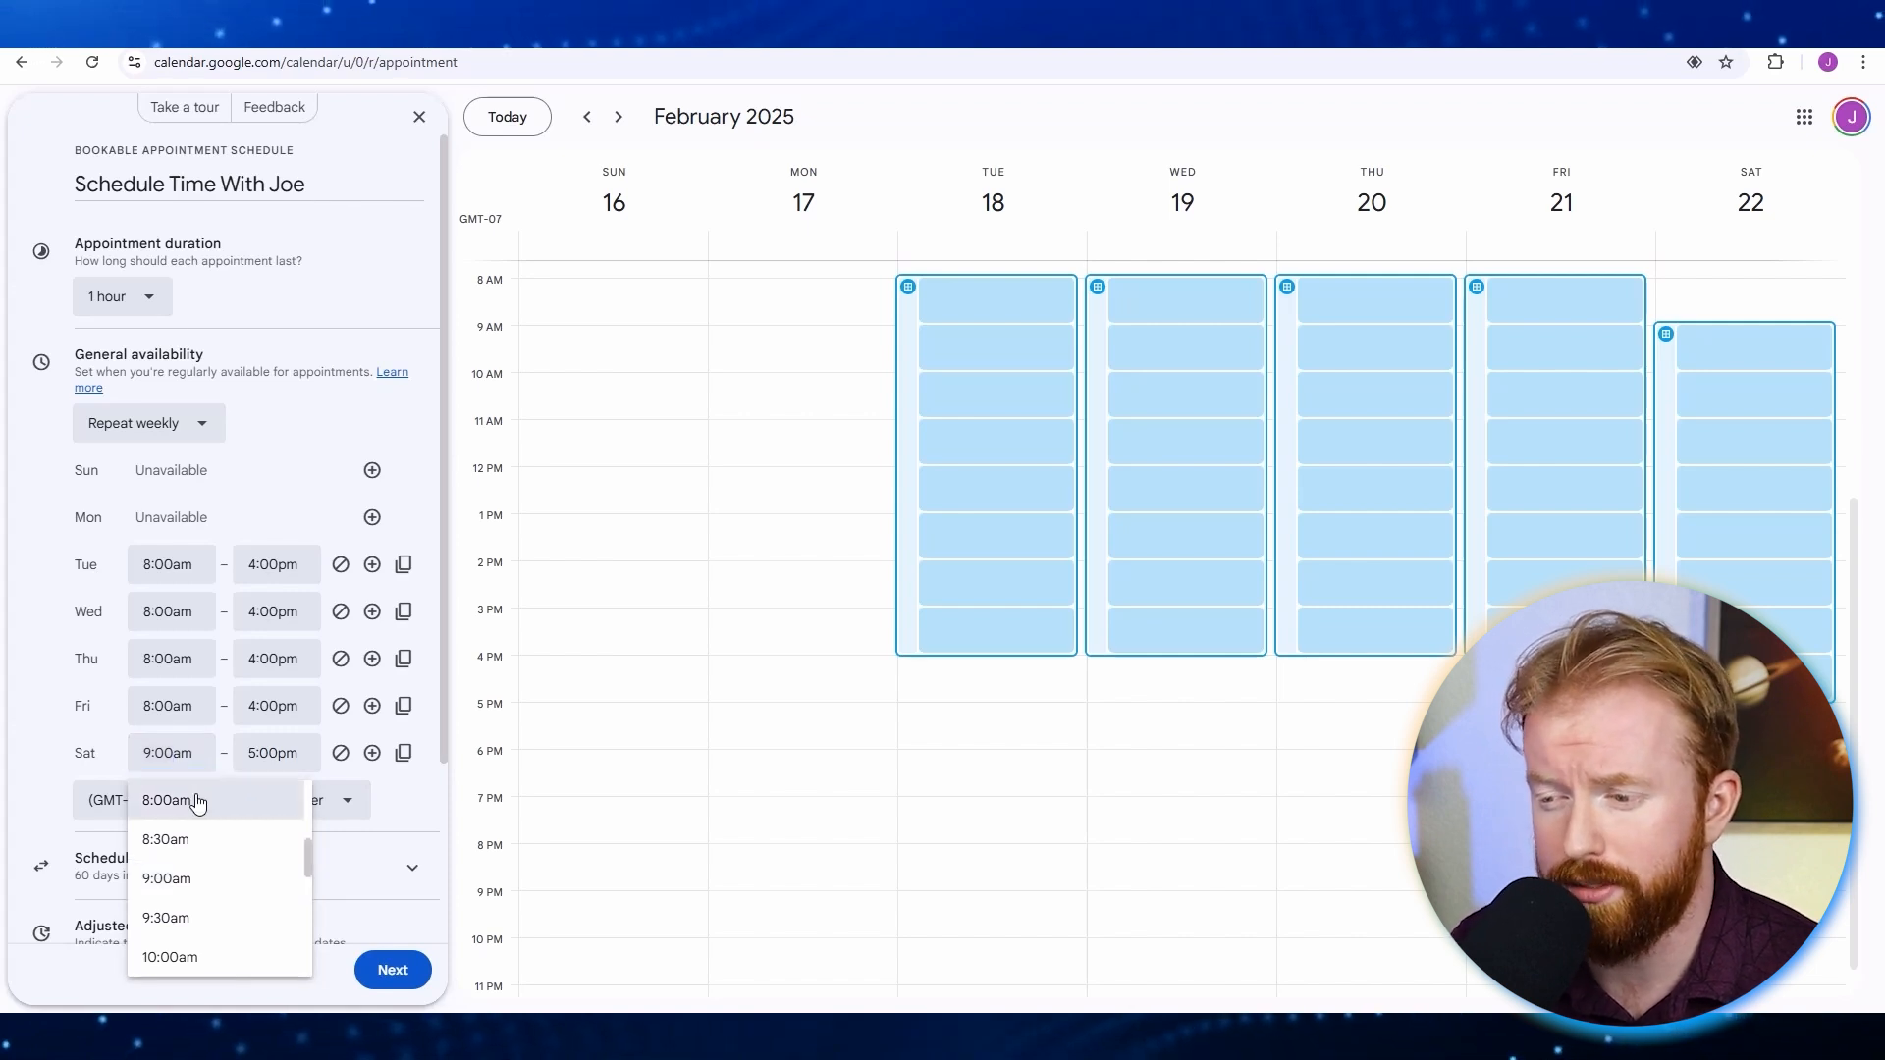
click(196, 797)
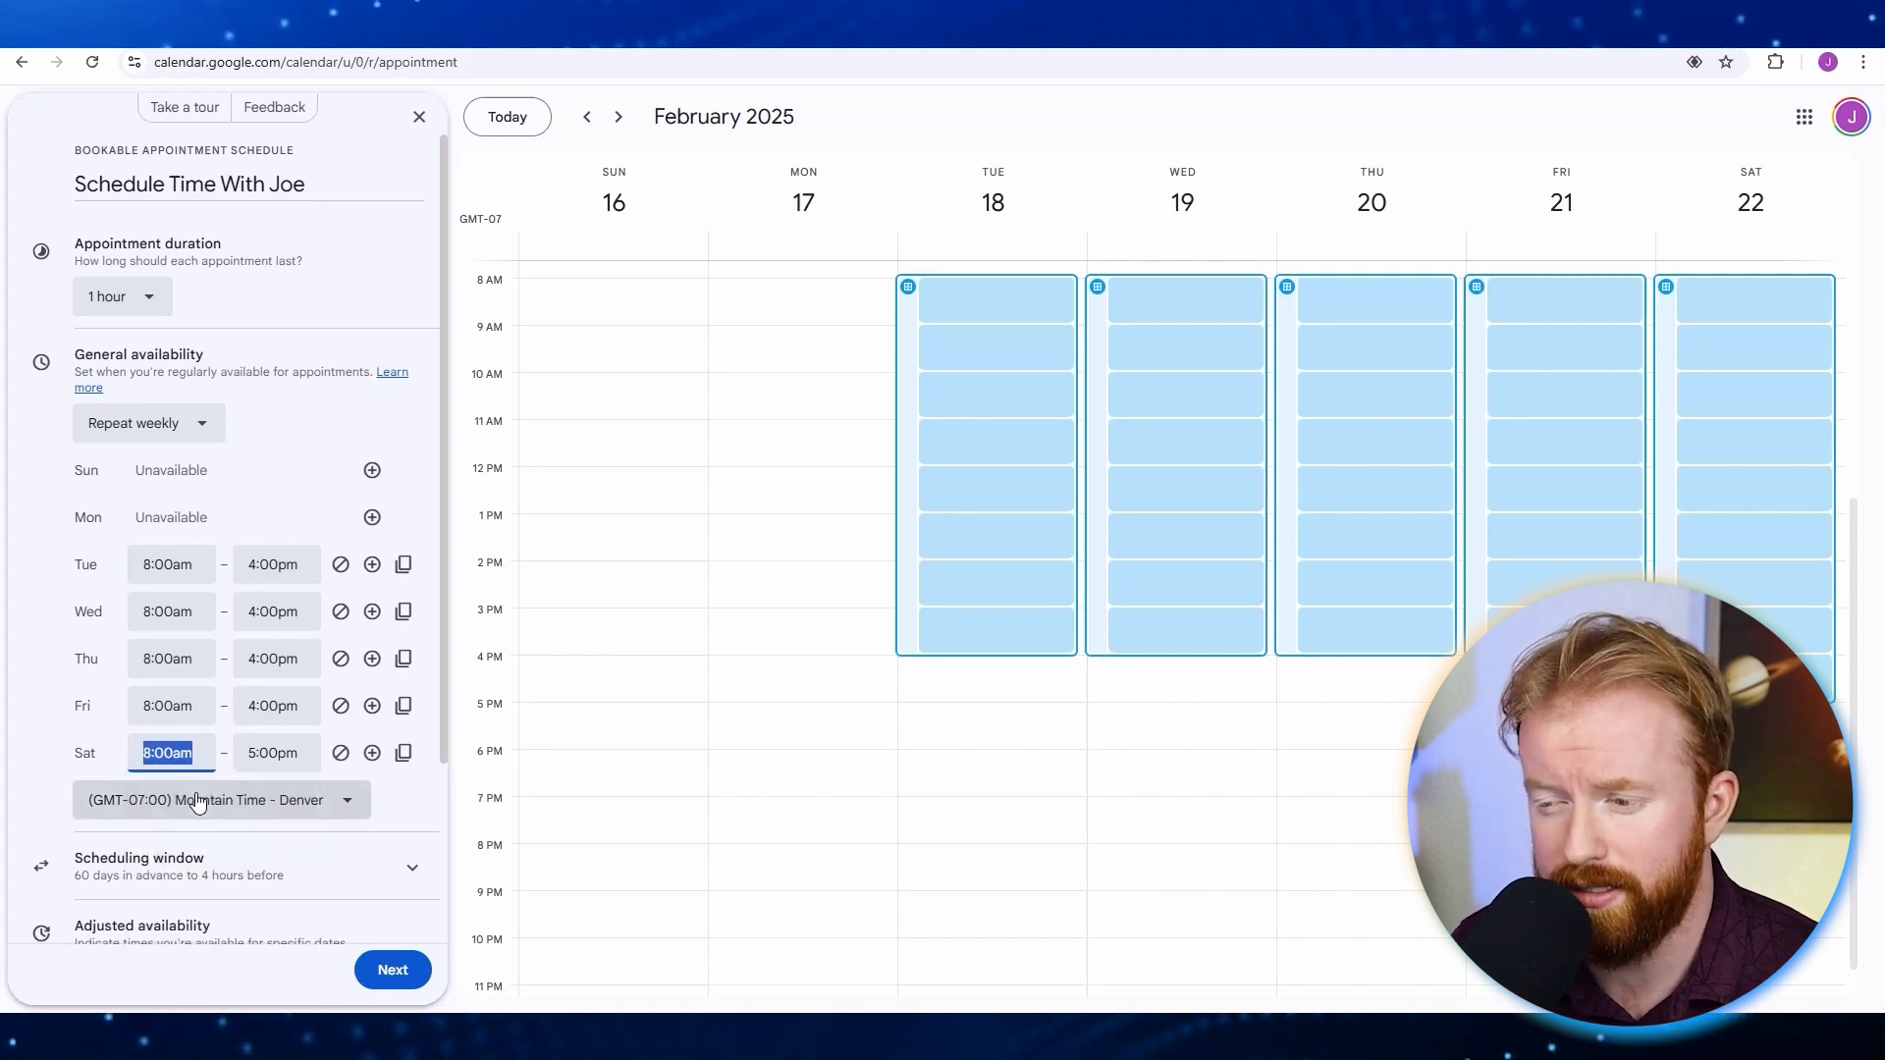
click(262, 753)
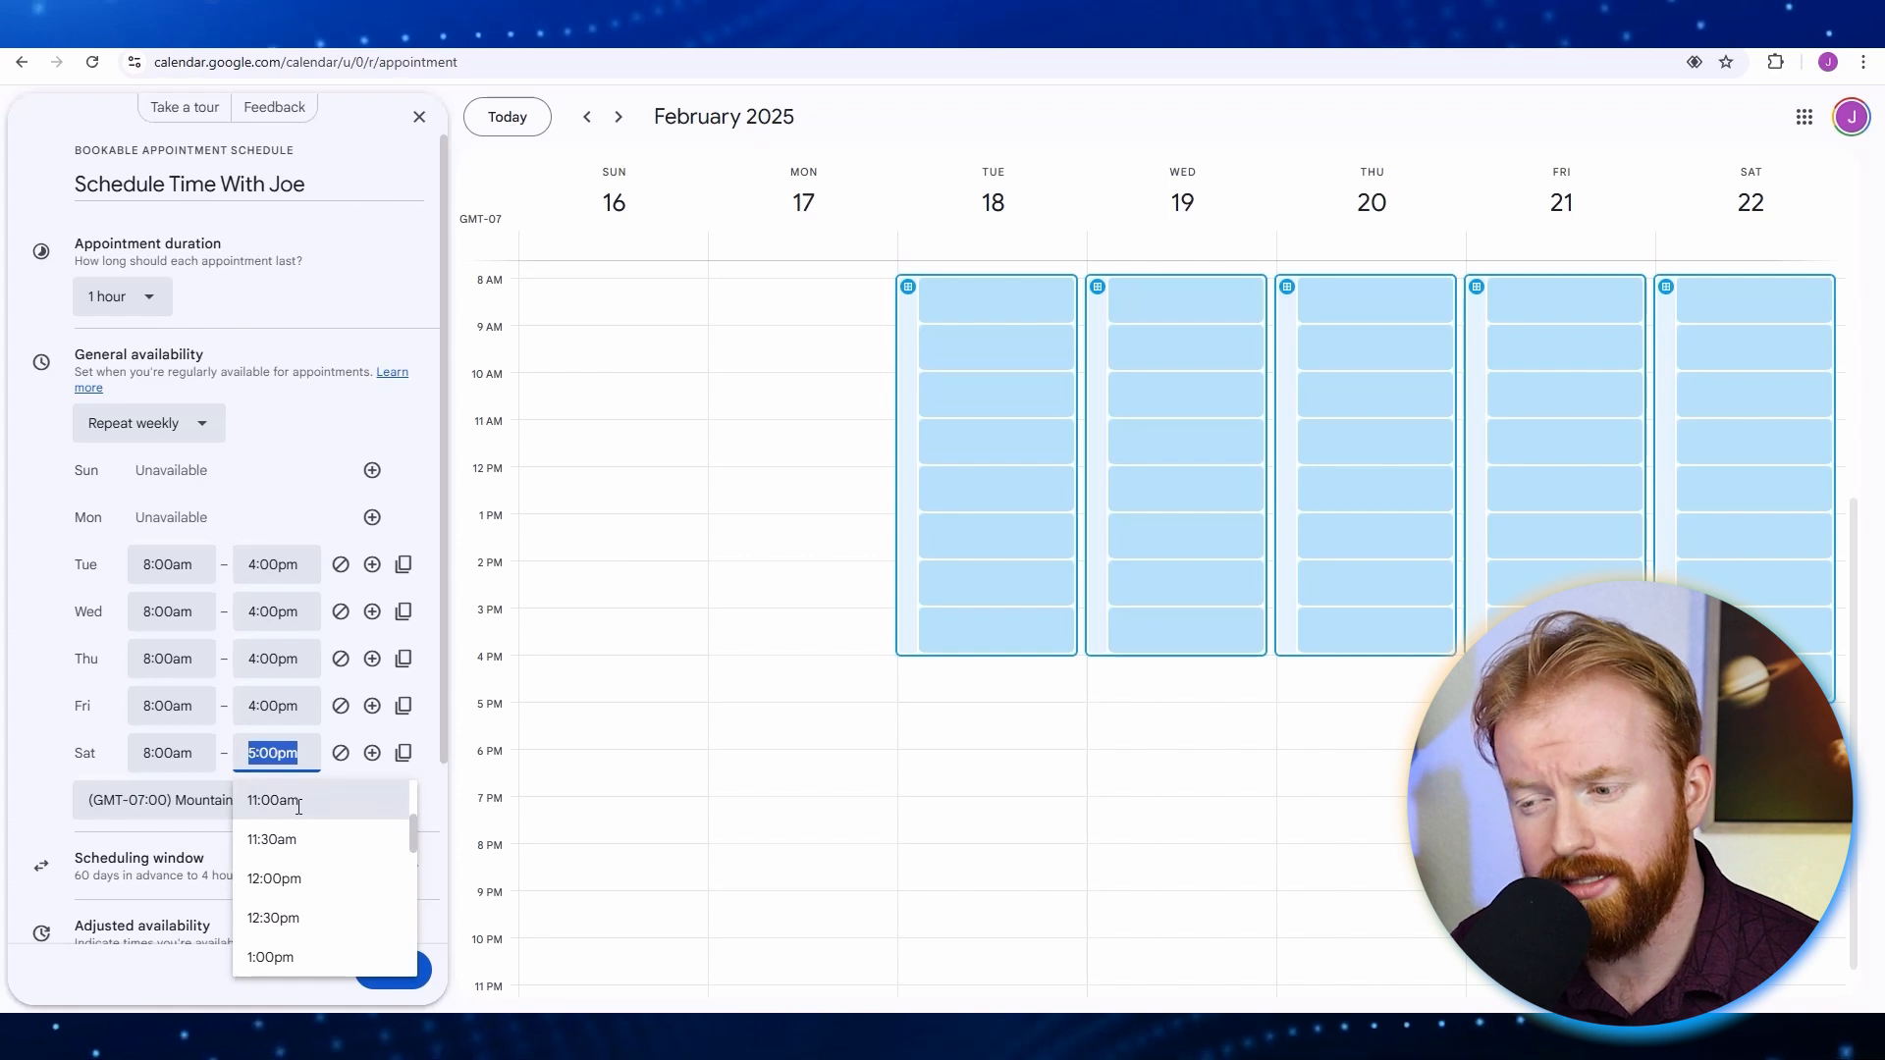
click(298, 801)
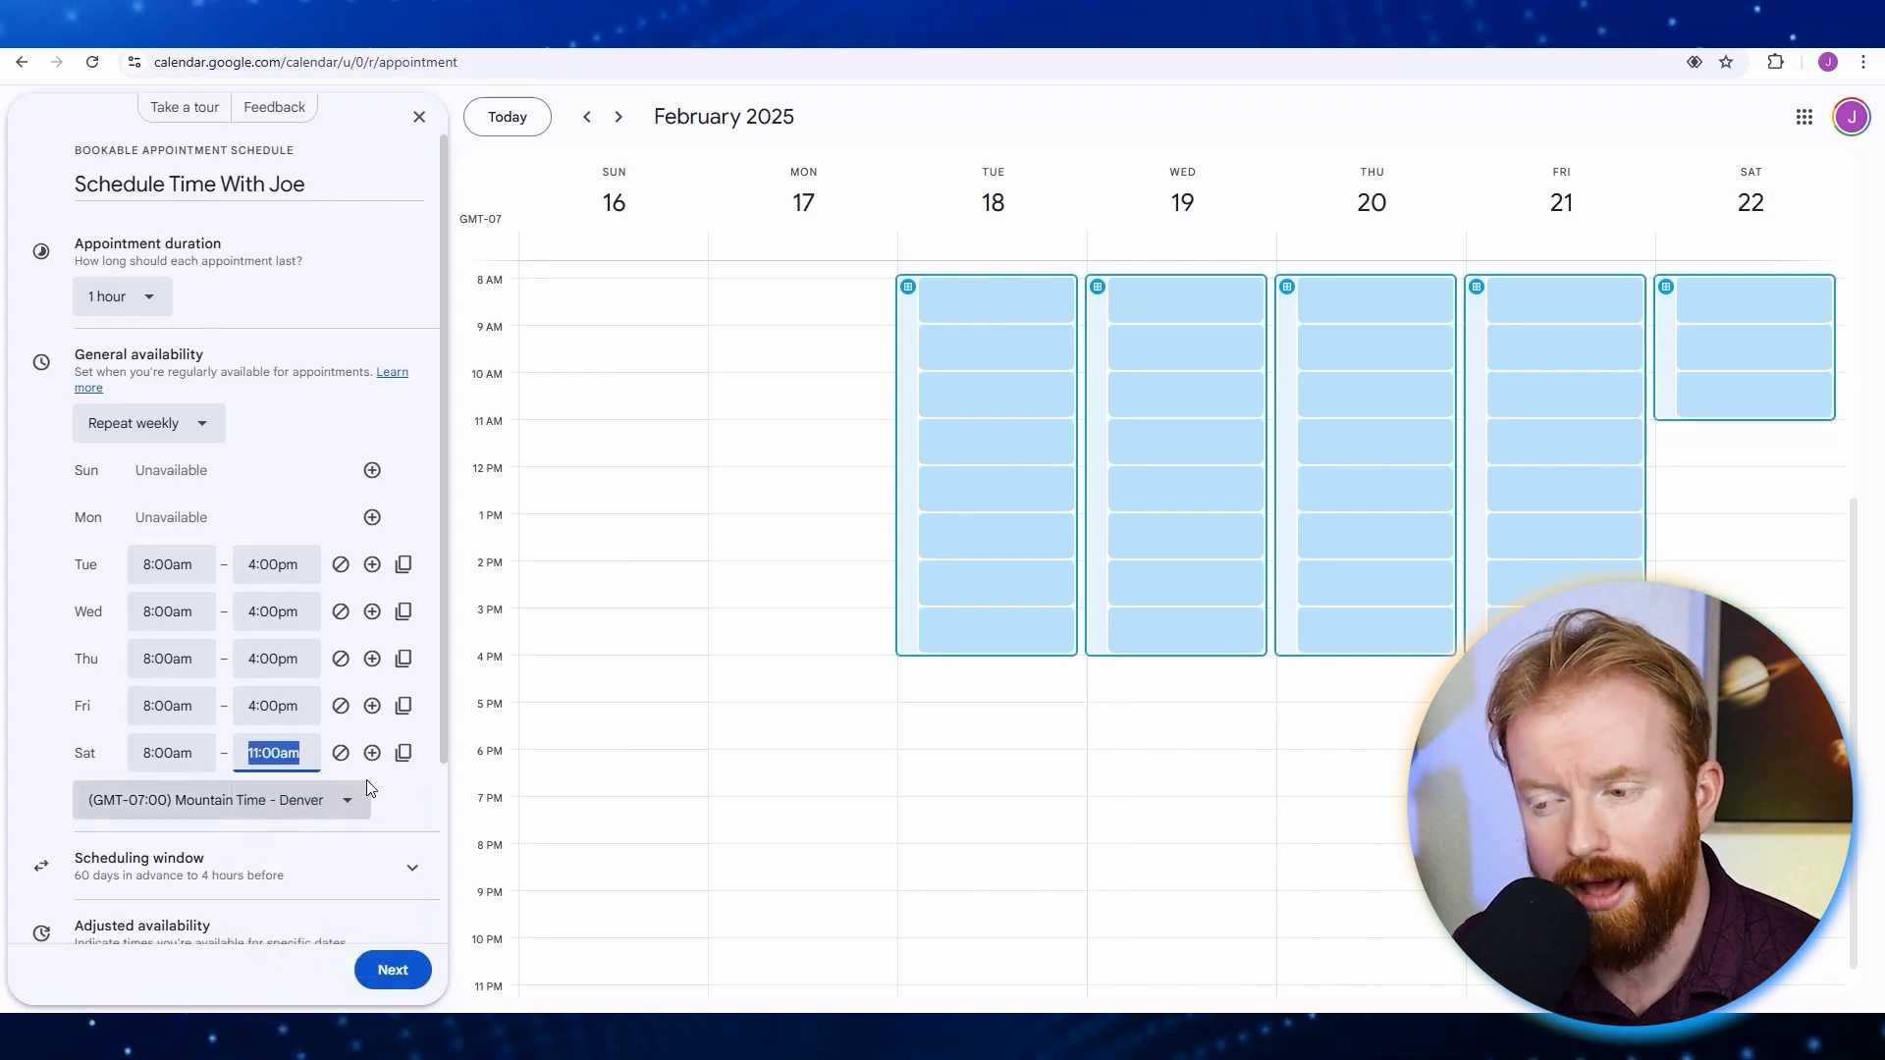
Add a second Saturday period from 1:00pm to 4:00pm and select the (GMT-07:00) Mountain Time - Denver time zone
click(372, 754)
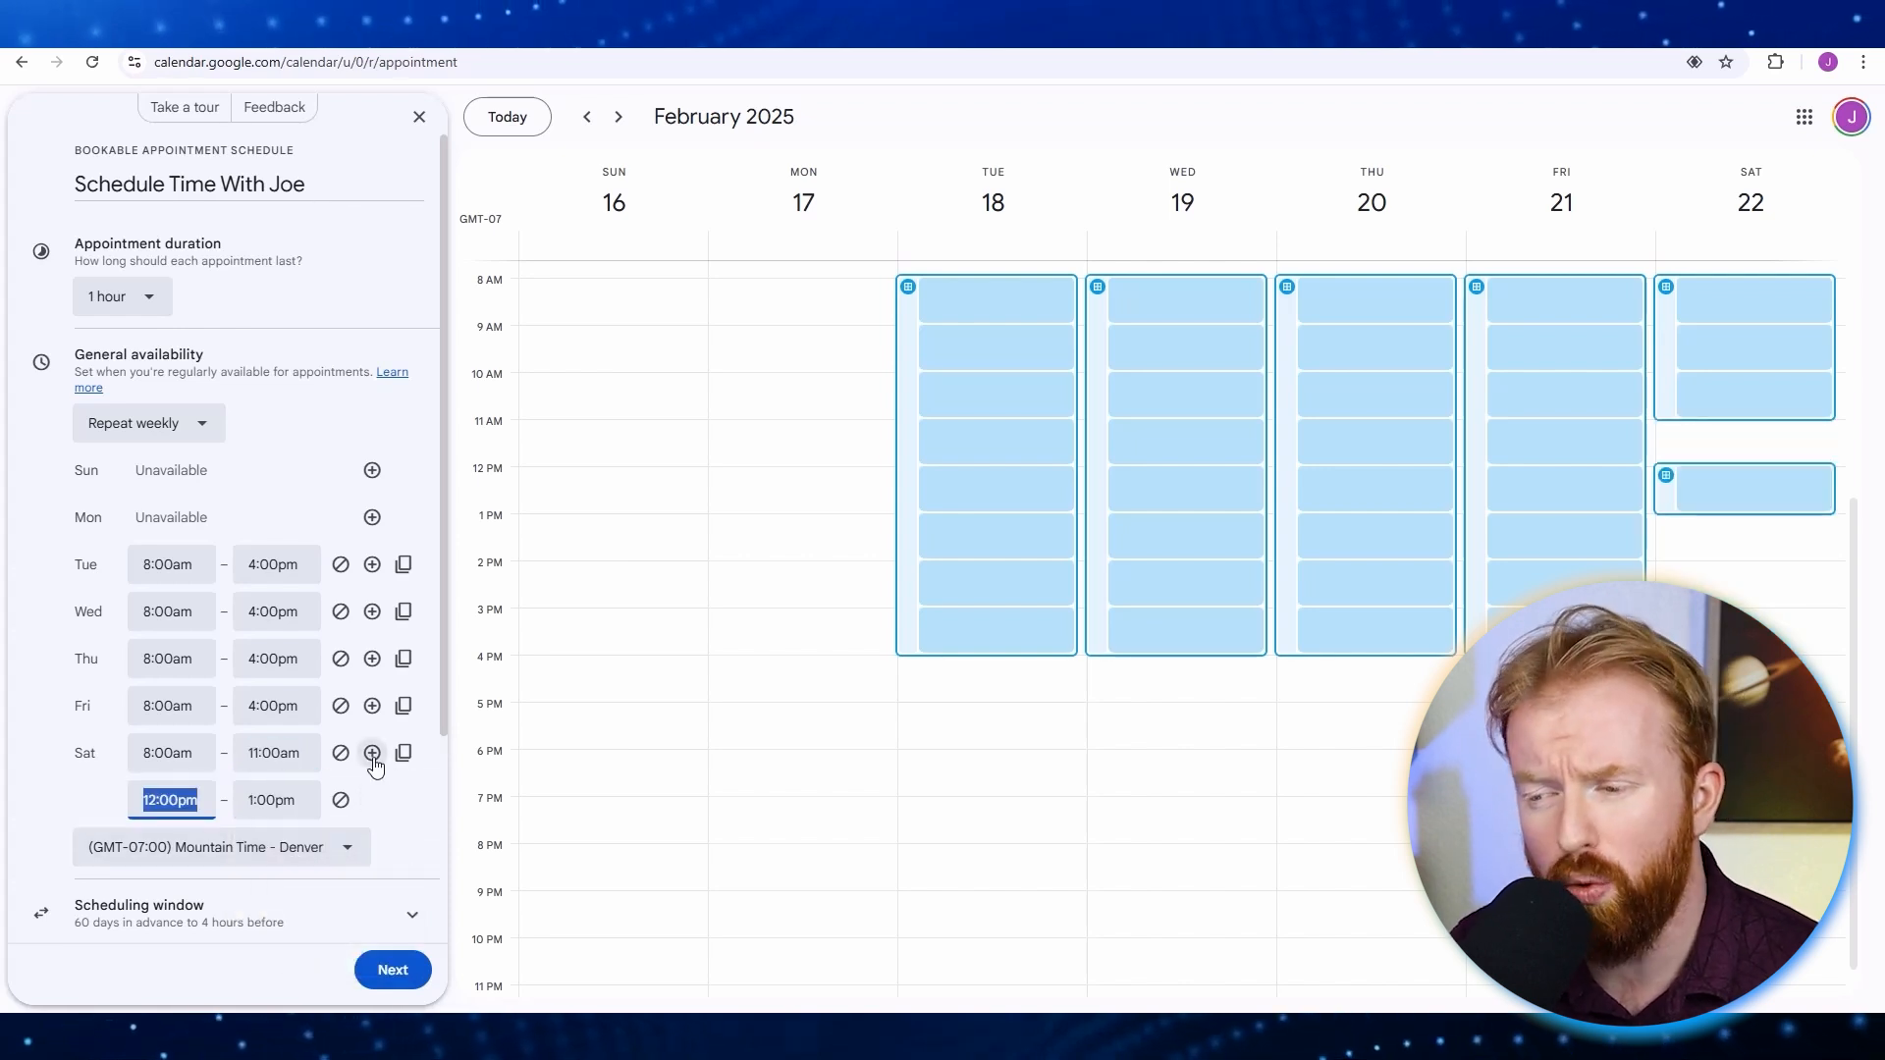
click(190, 758)
click(320, 754)
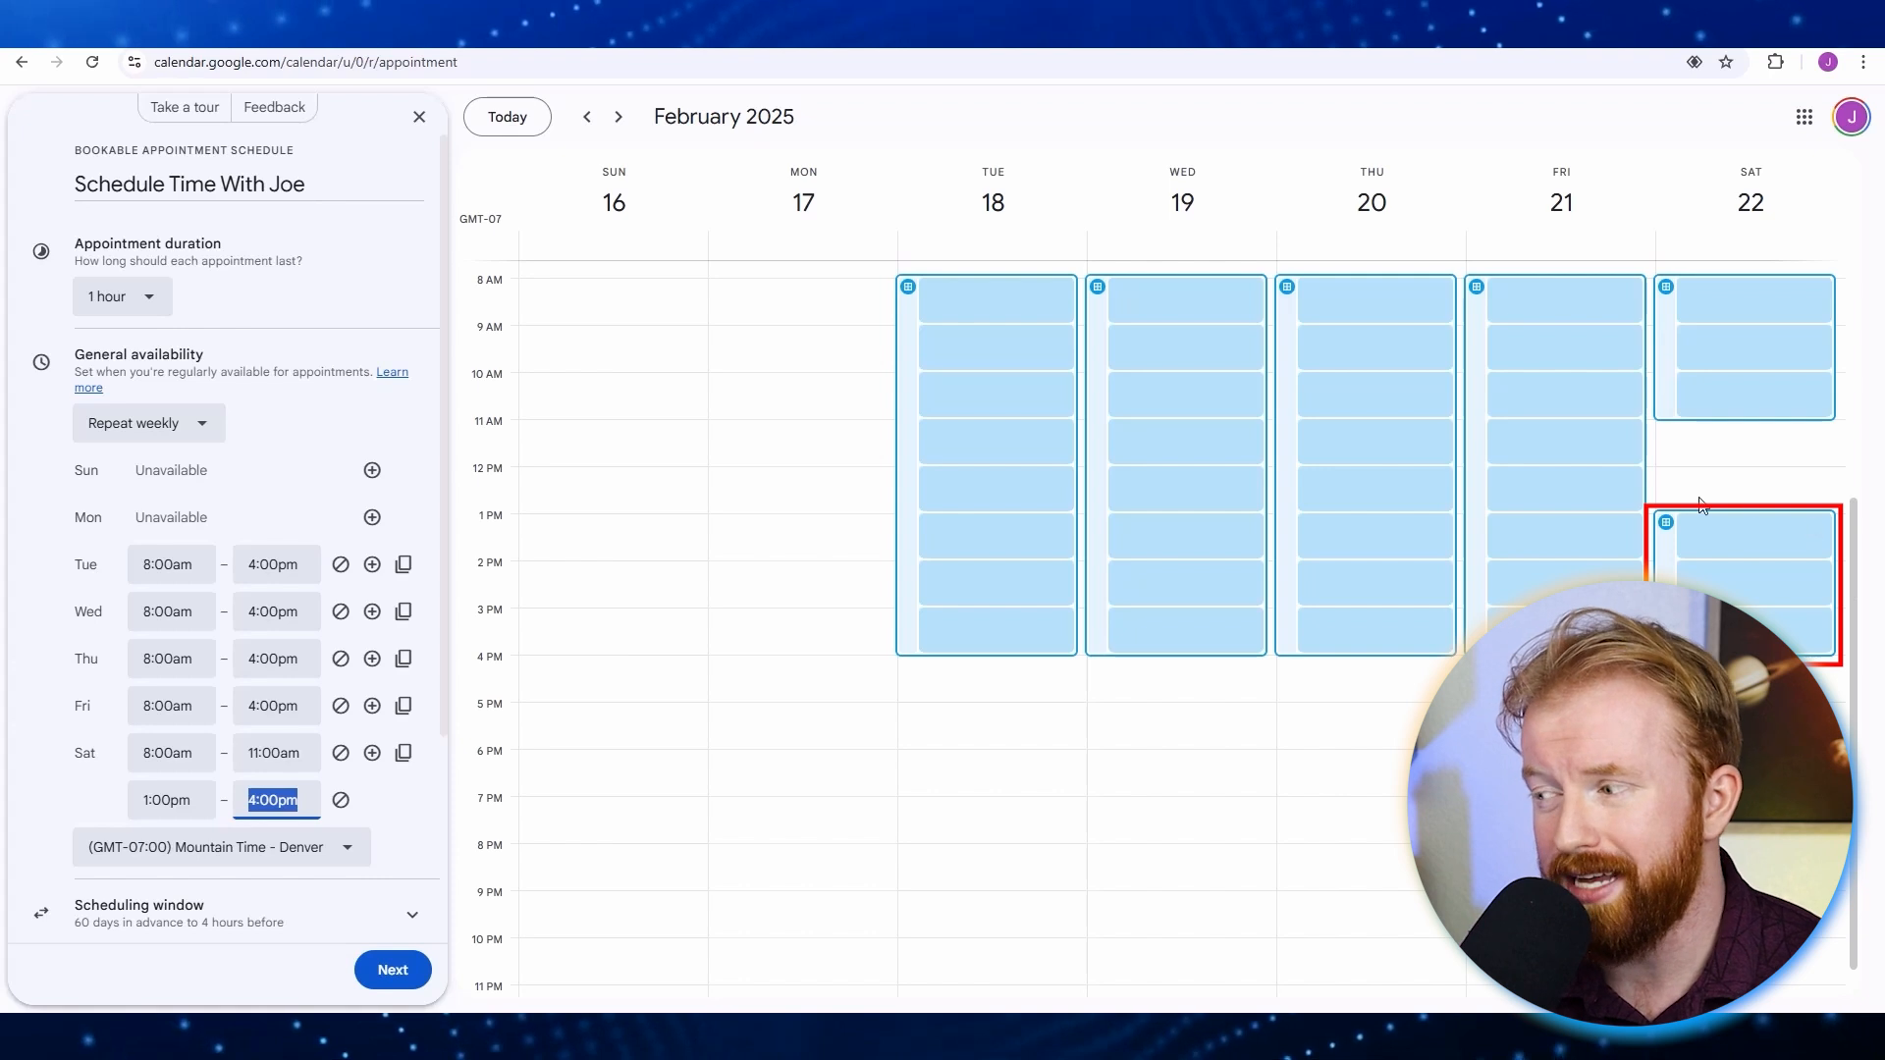
click(433, 805)
click(348, 846)
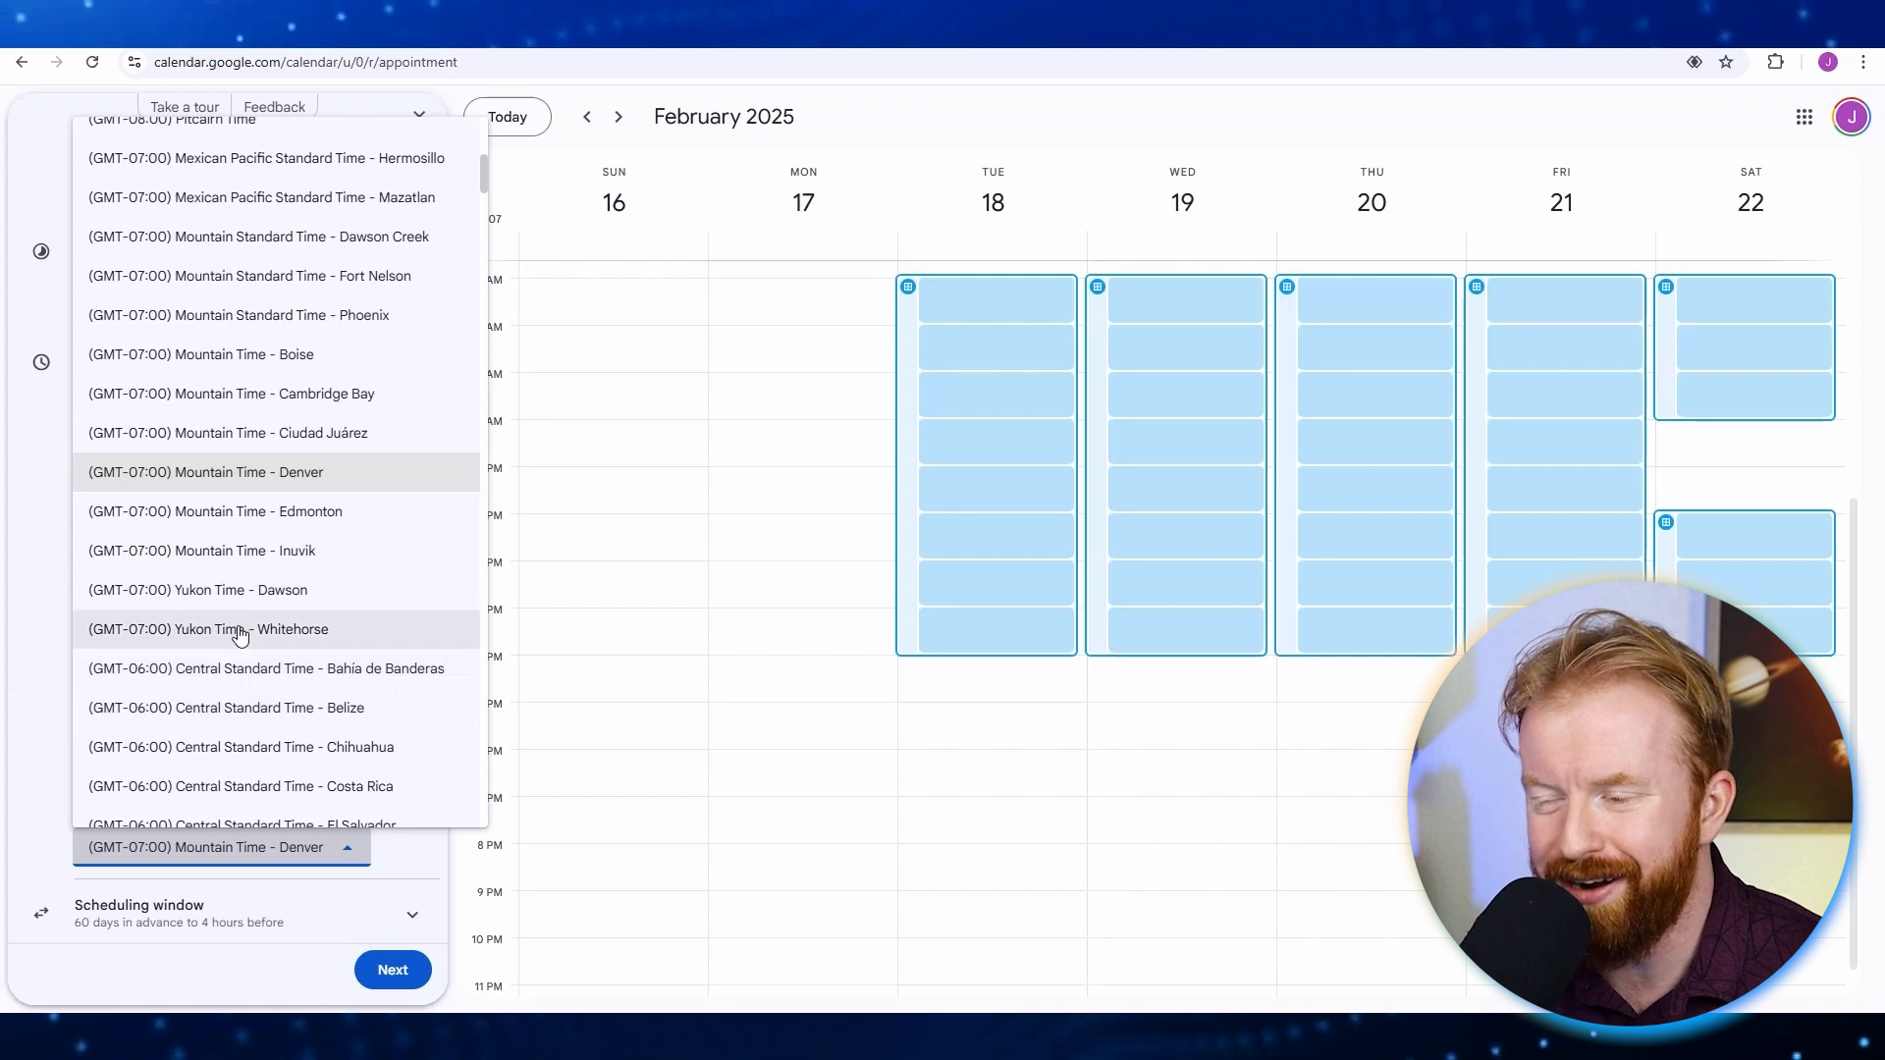
click(251, 485)
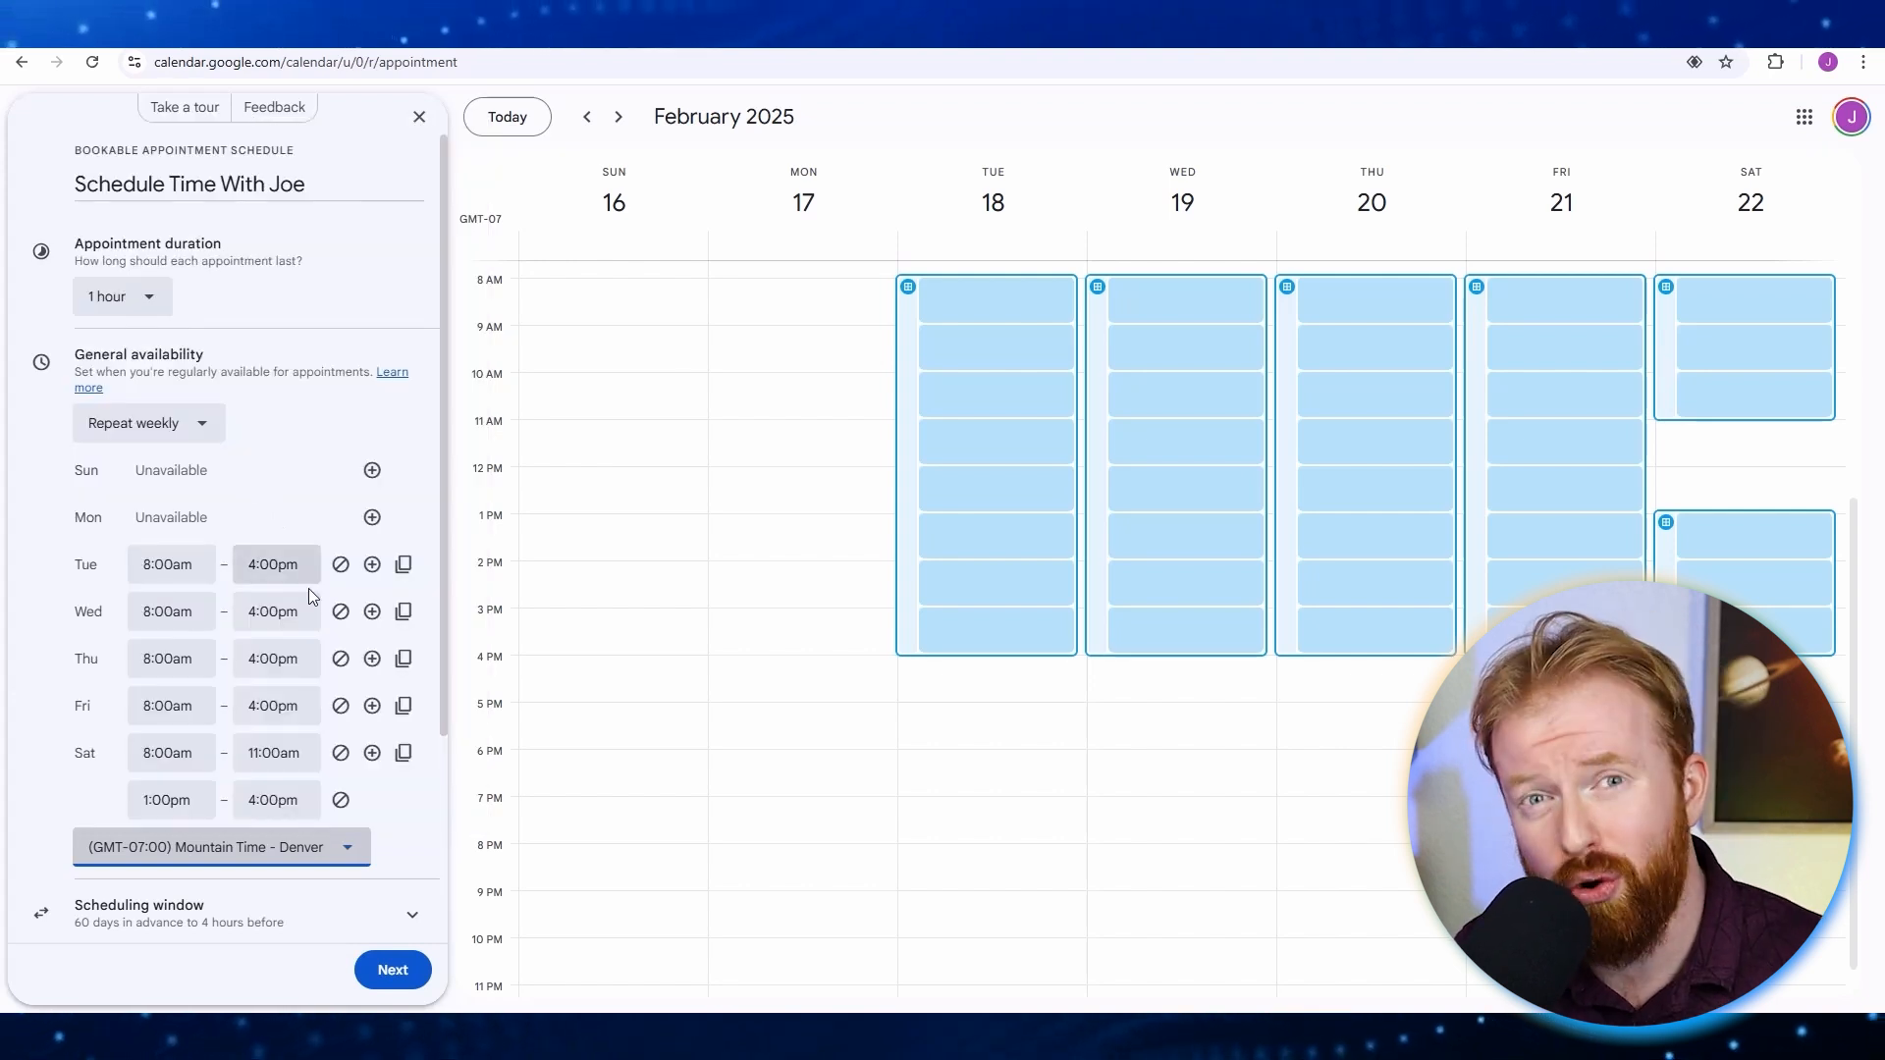
Try limiting the scheduling window to start on Mar 1, 2025 with no end date, and set it back to Available now
scroll(410, 832, down, 1)
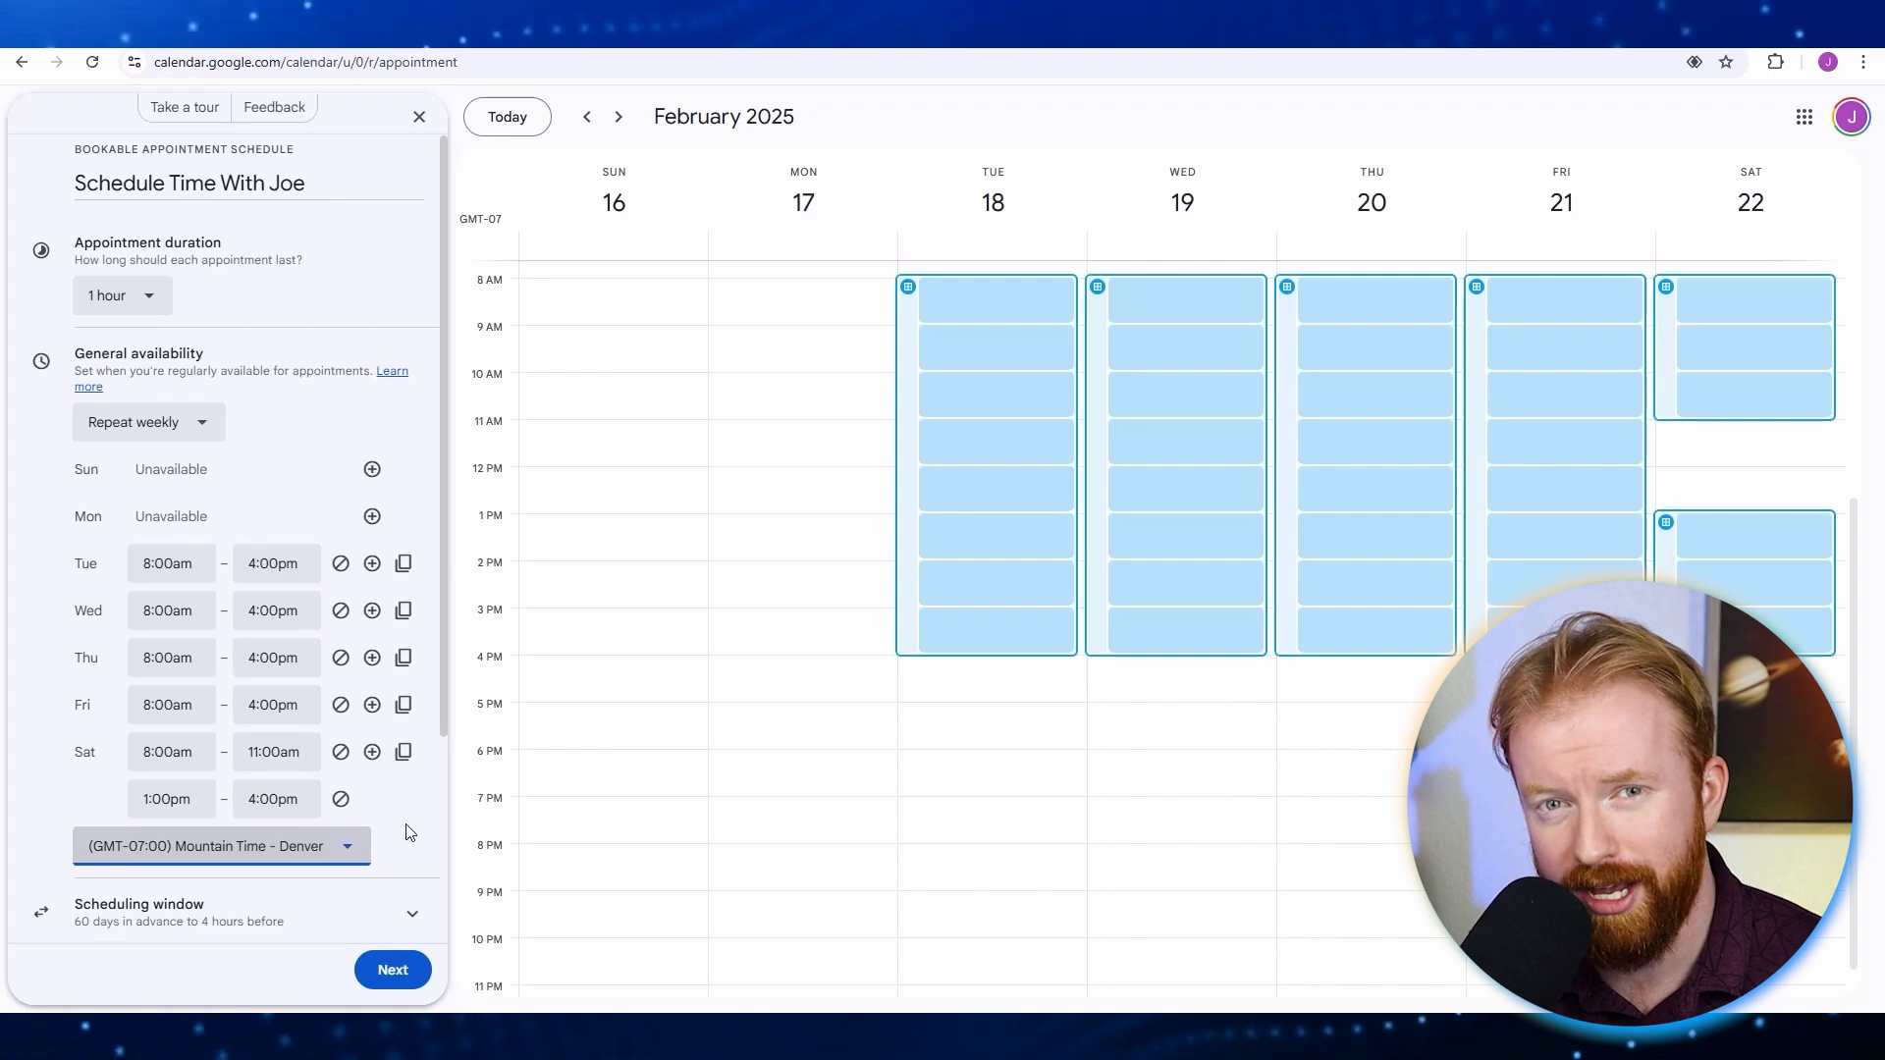
scroll(411, 832, down, 2)
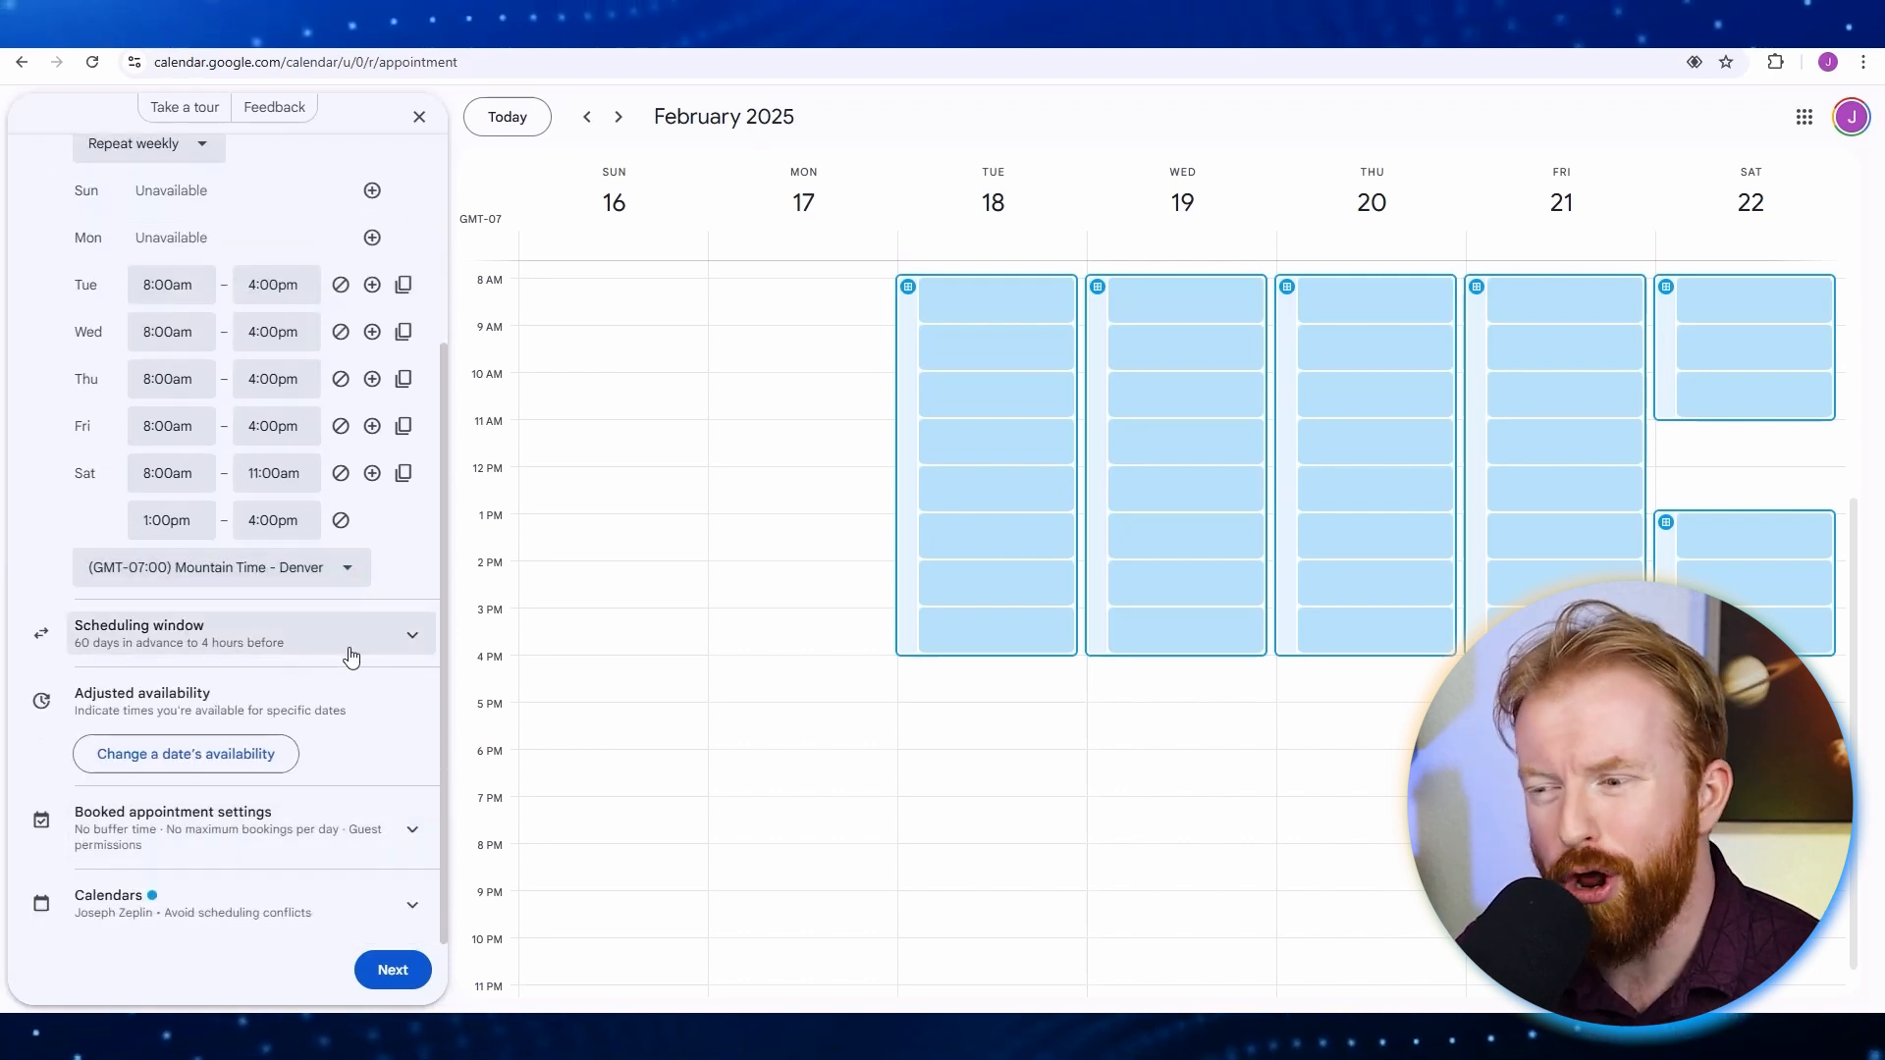
click(412, 643)
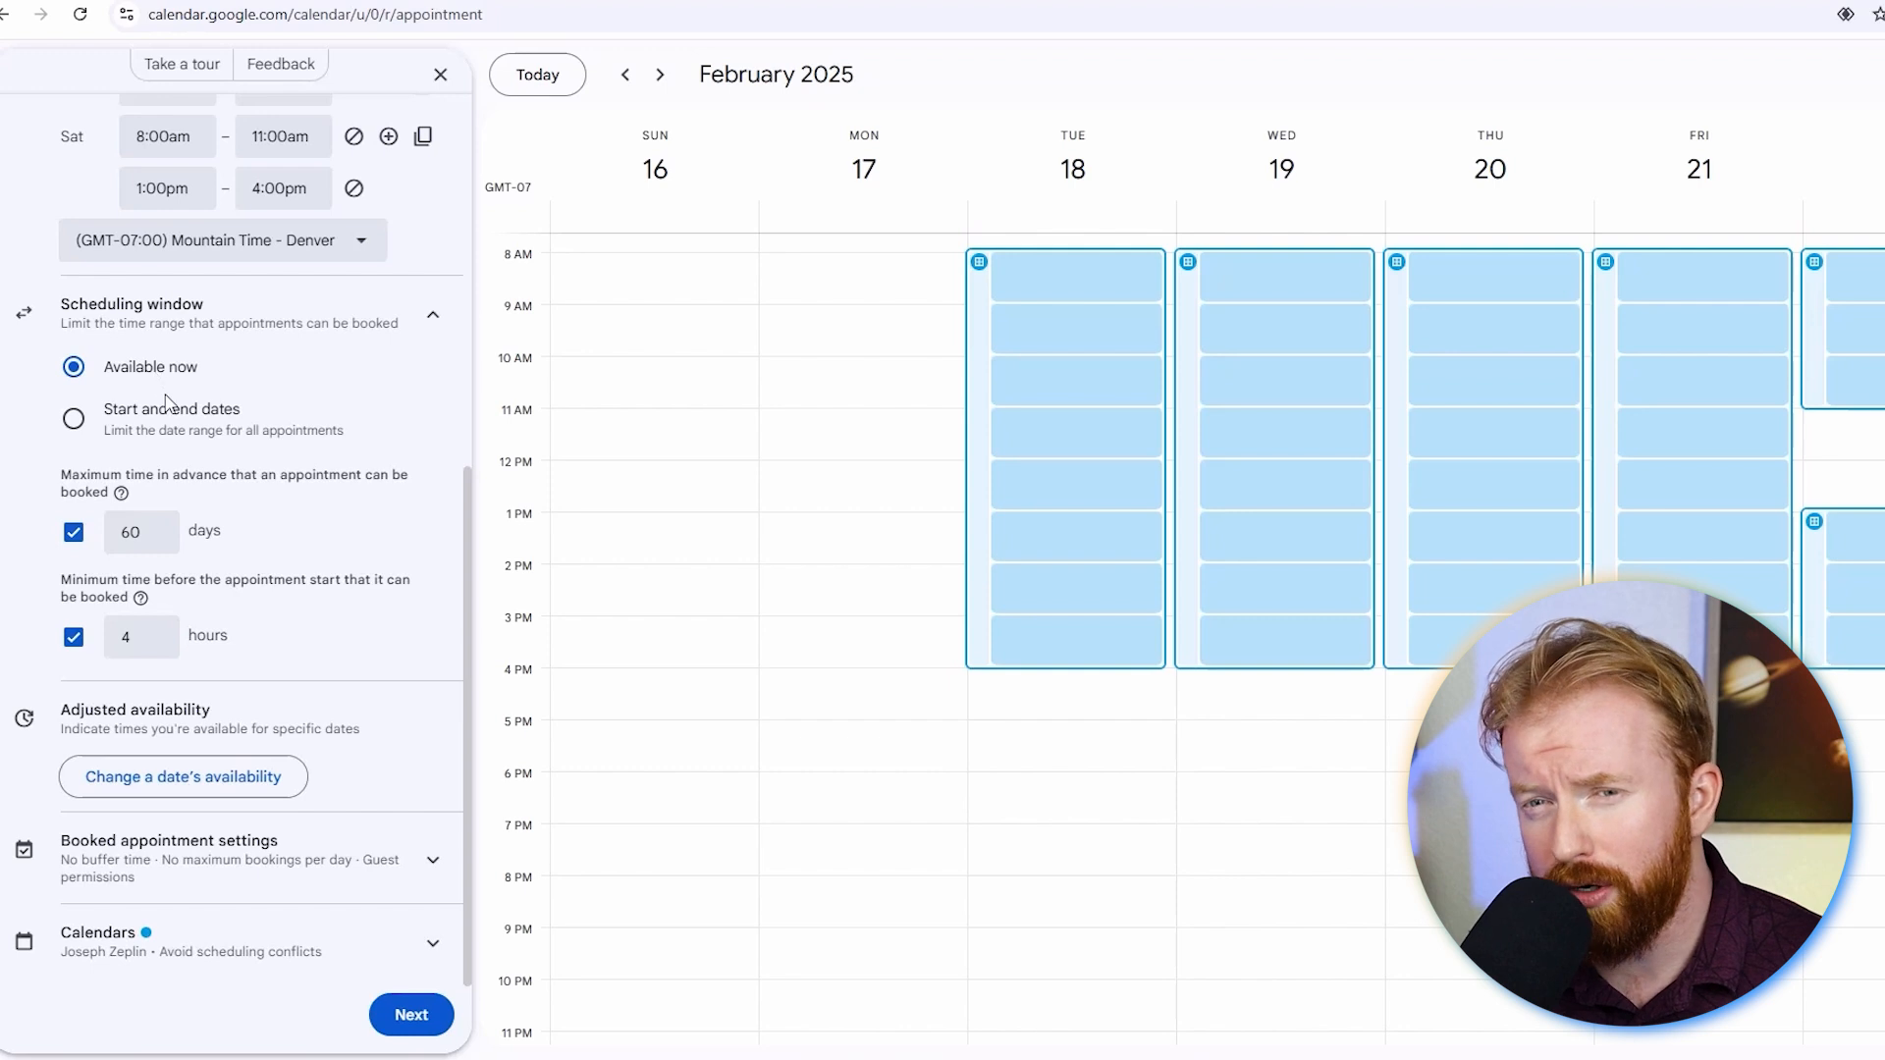
click(74, 419)
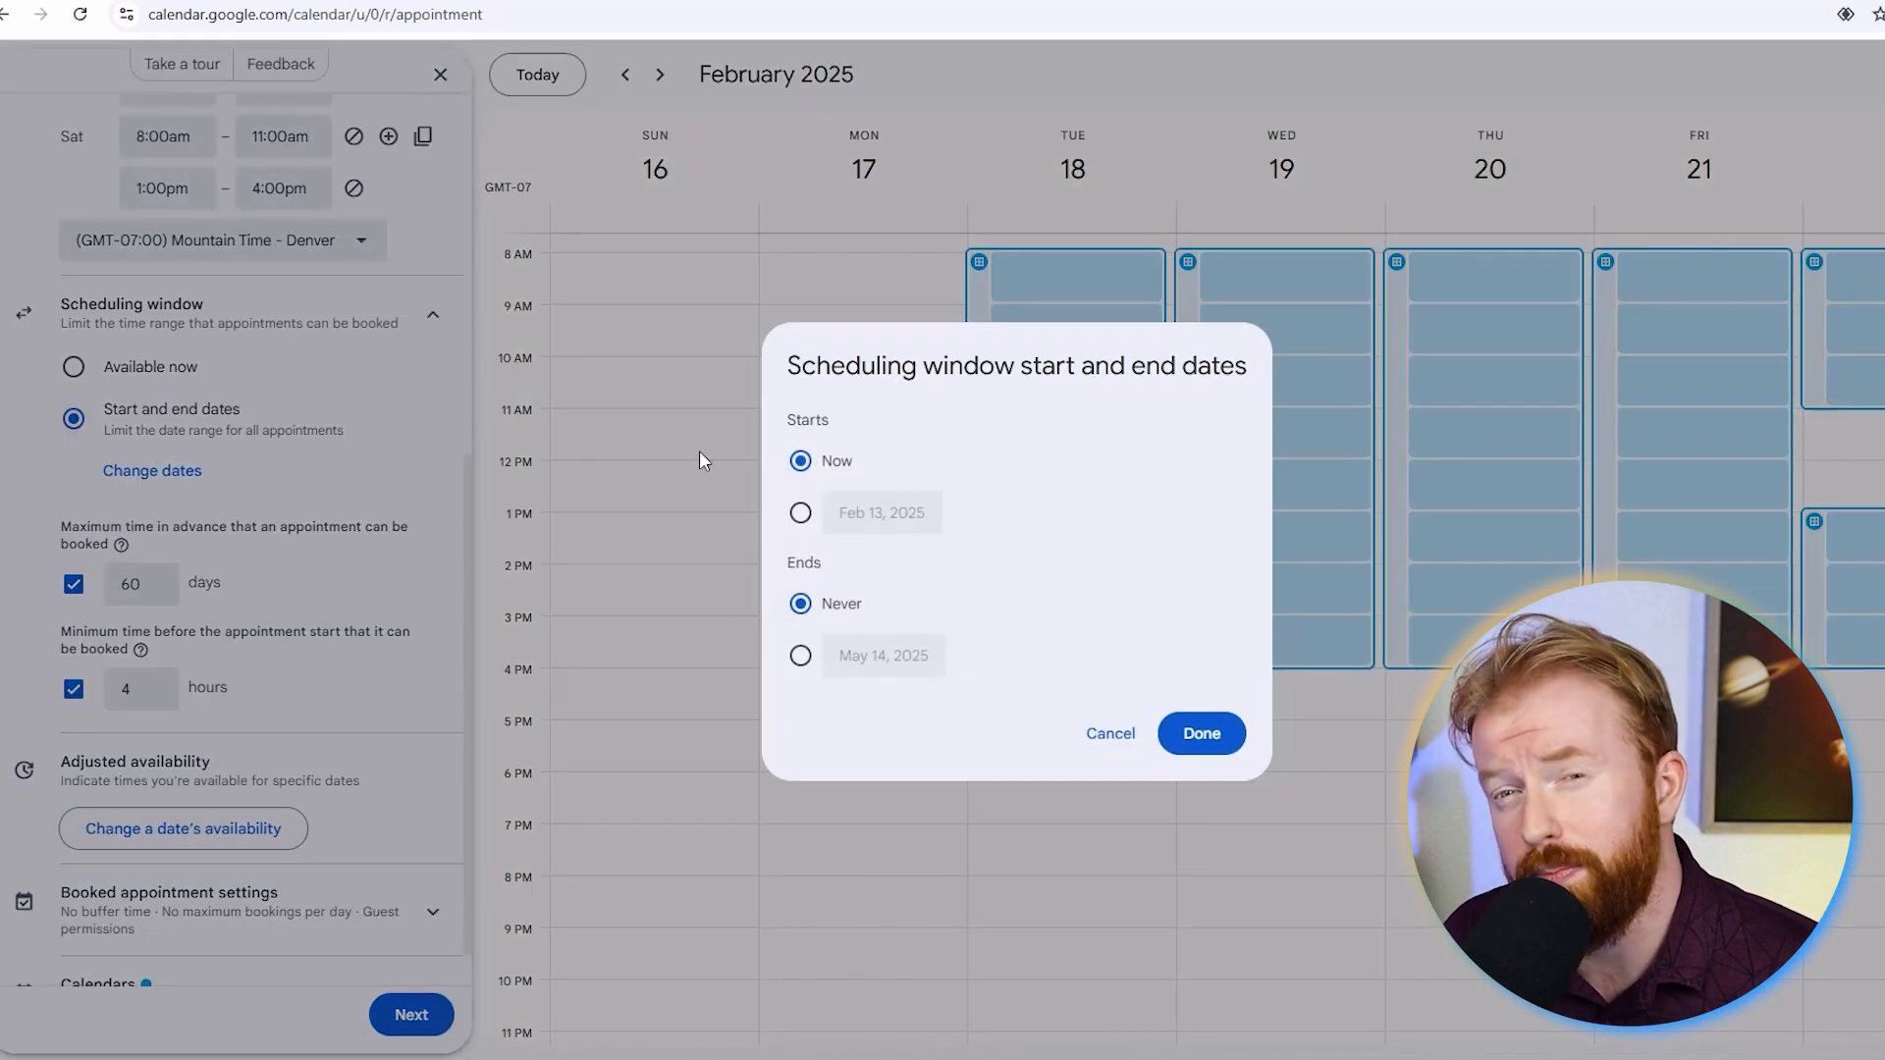
click(799, 514)
click(857, 520)
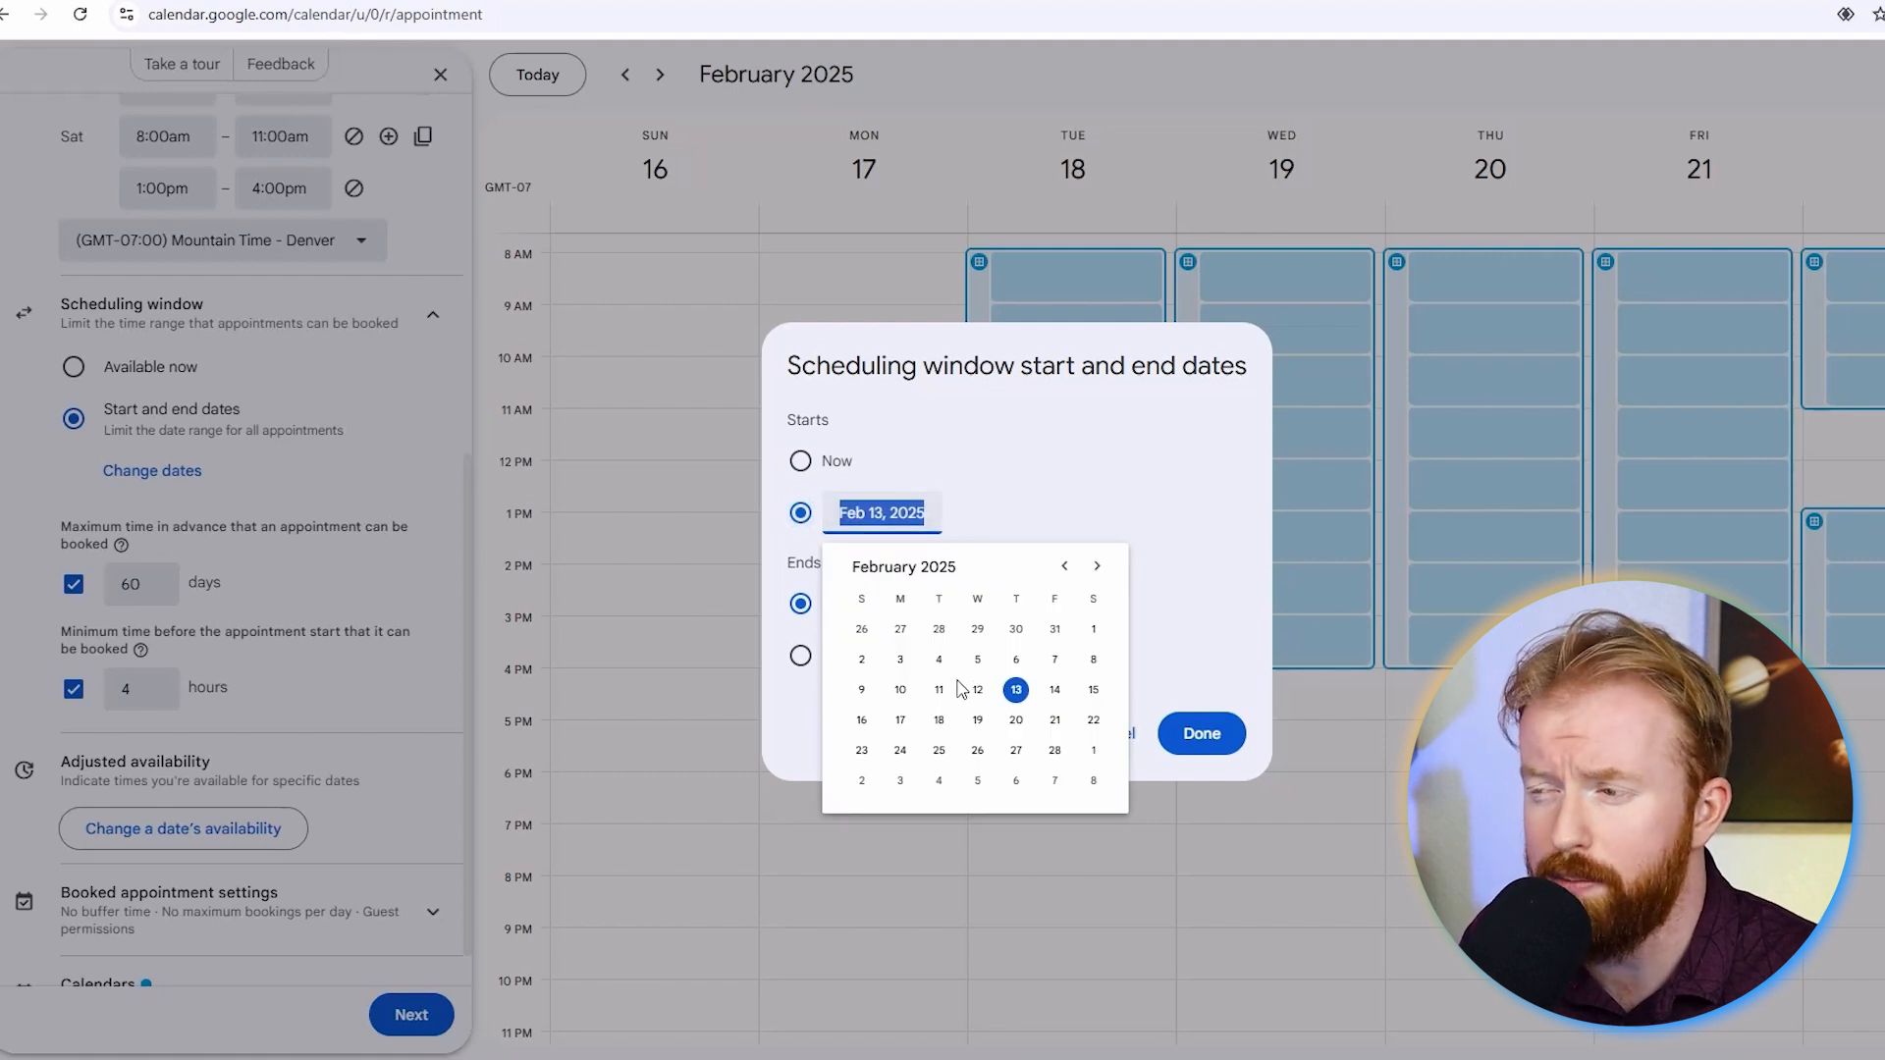
click(1096, 567)
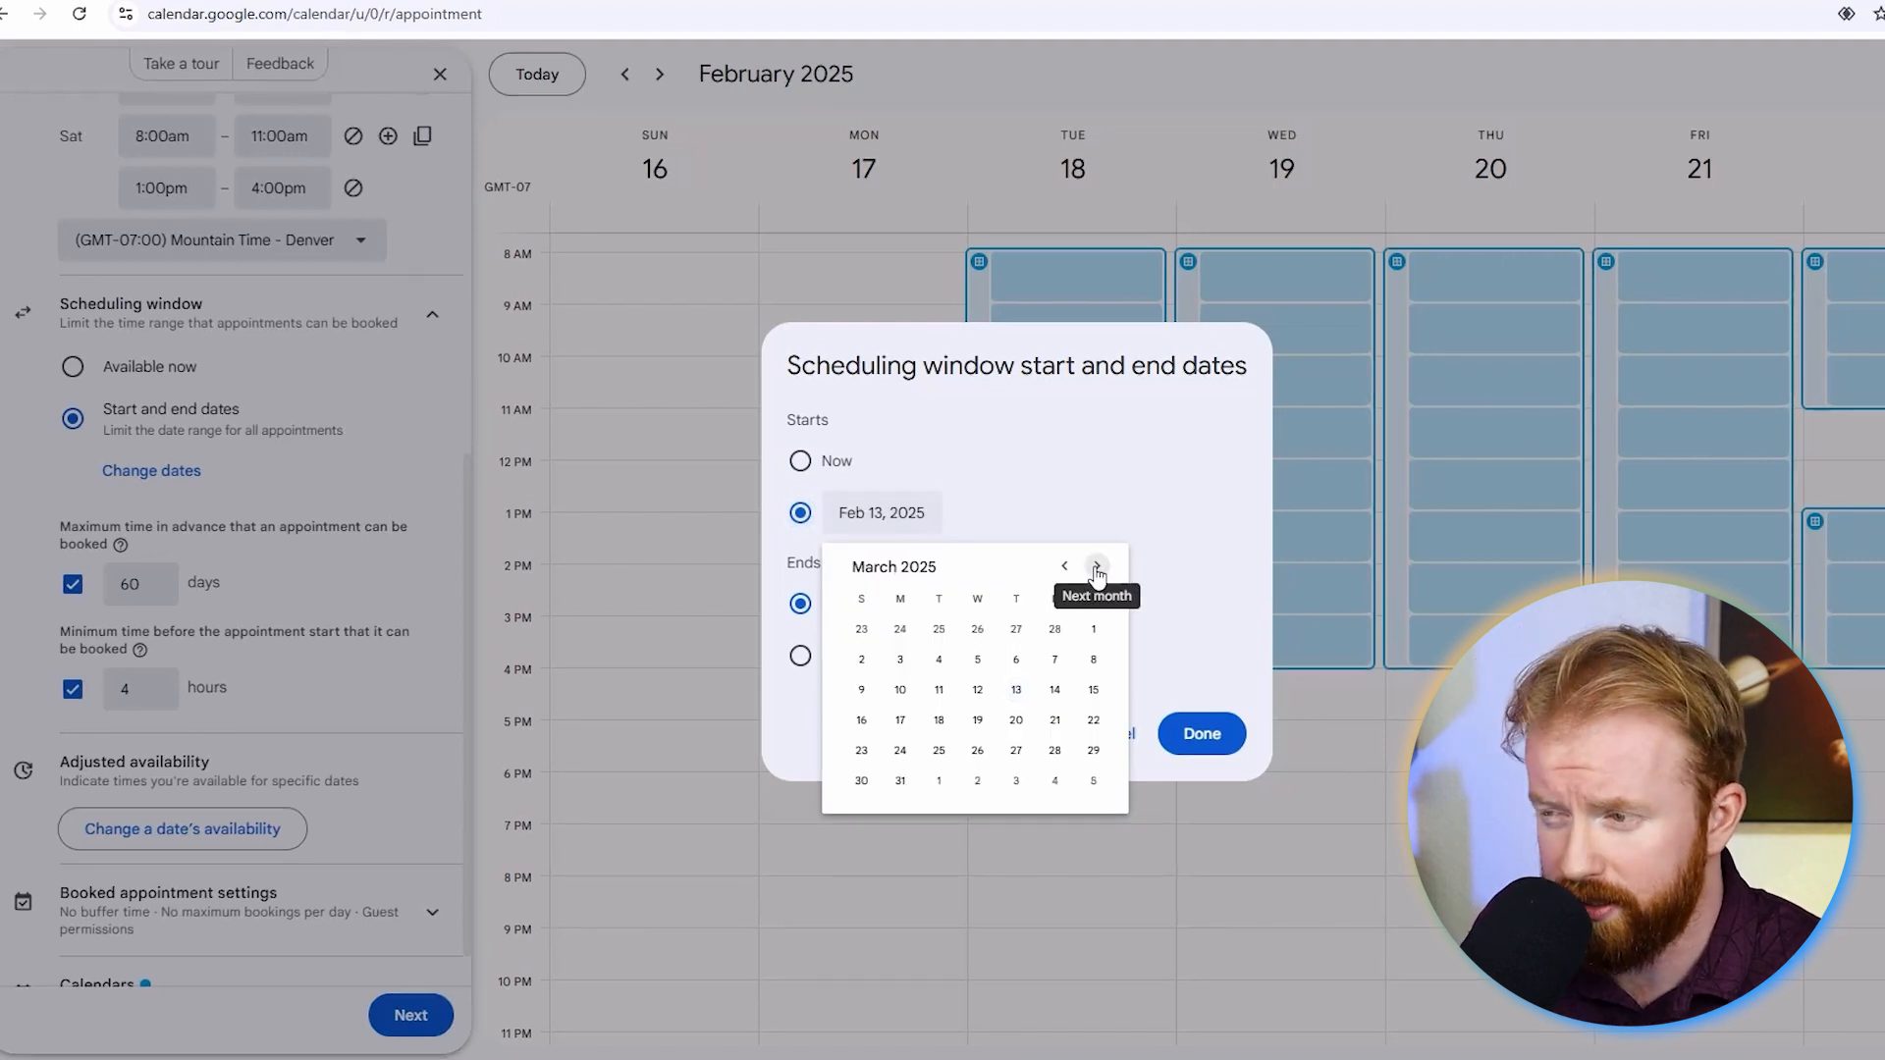
click(1084, 630)
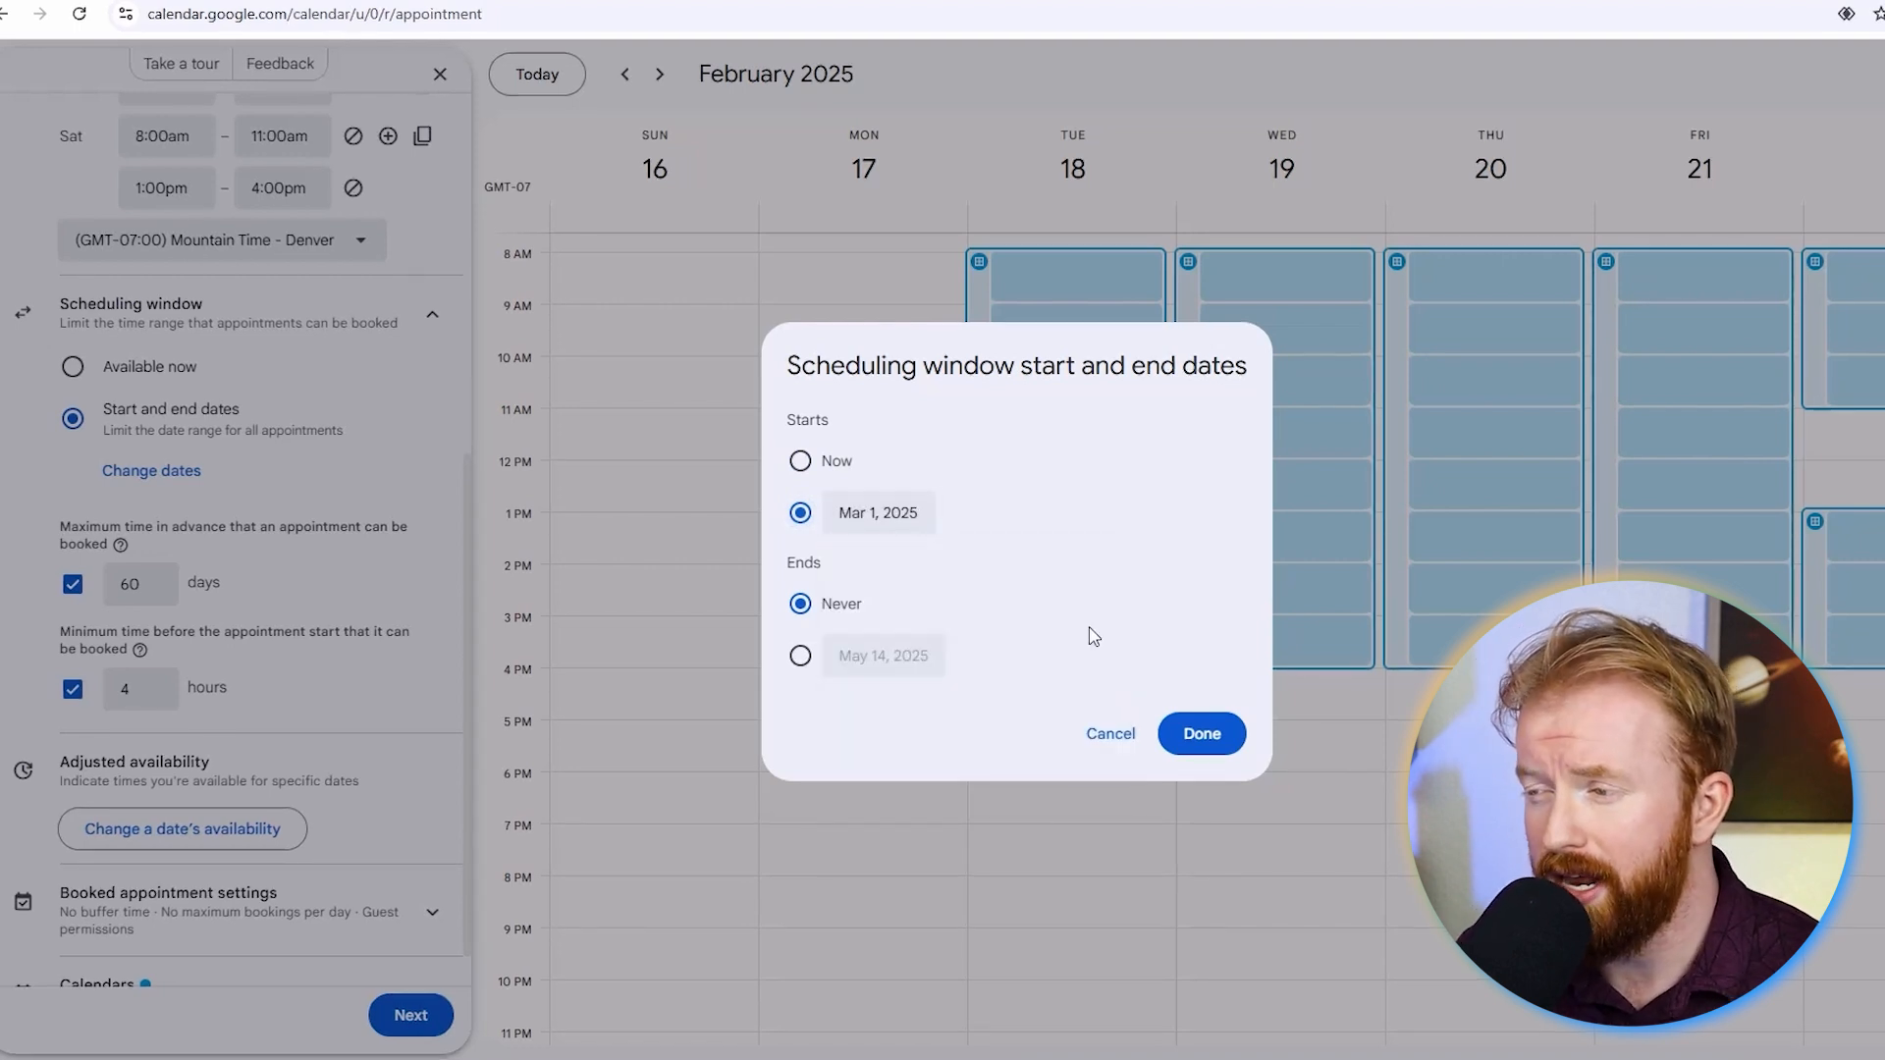
click(1201, 735)
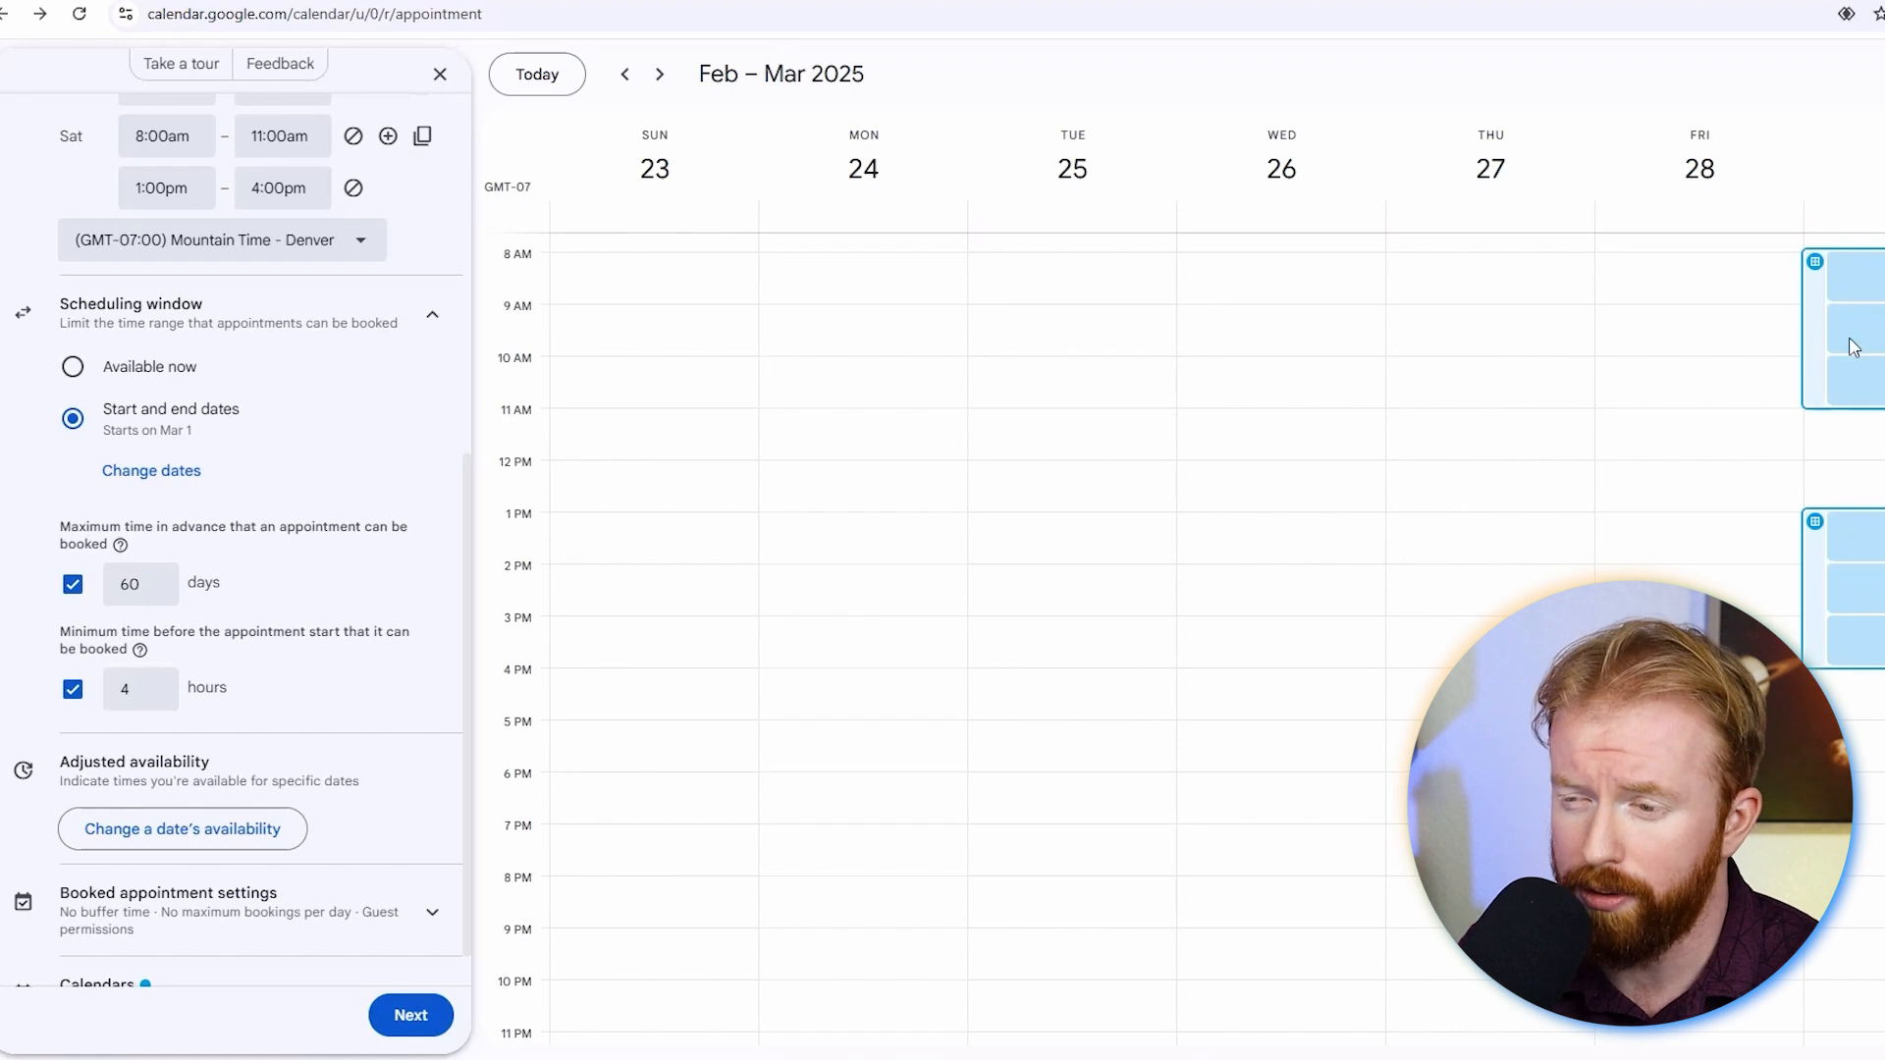
click(148, 373)
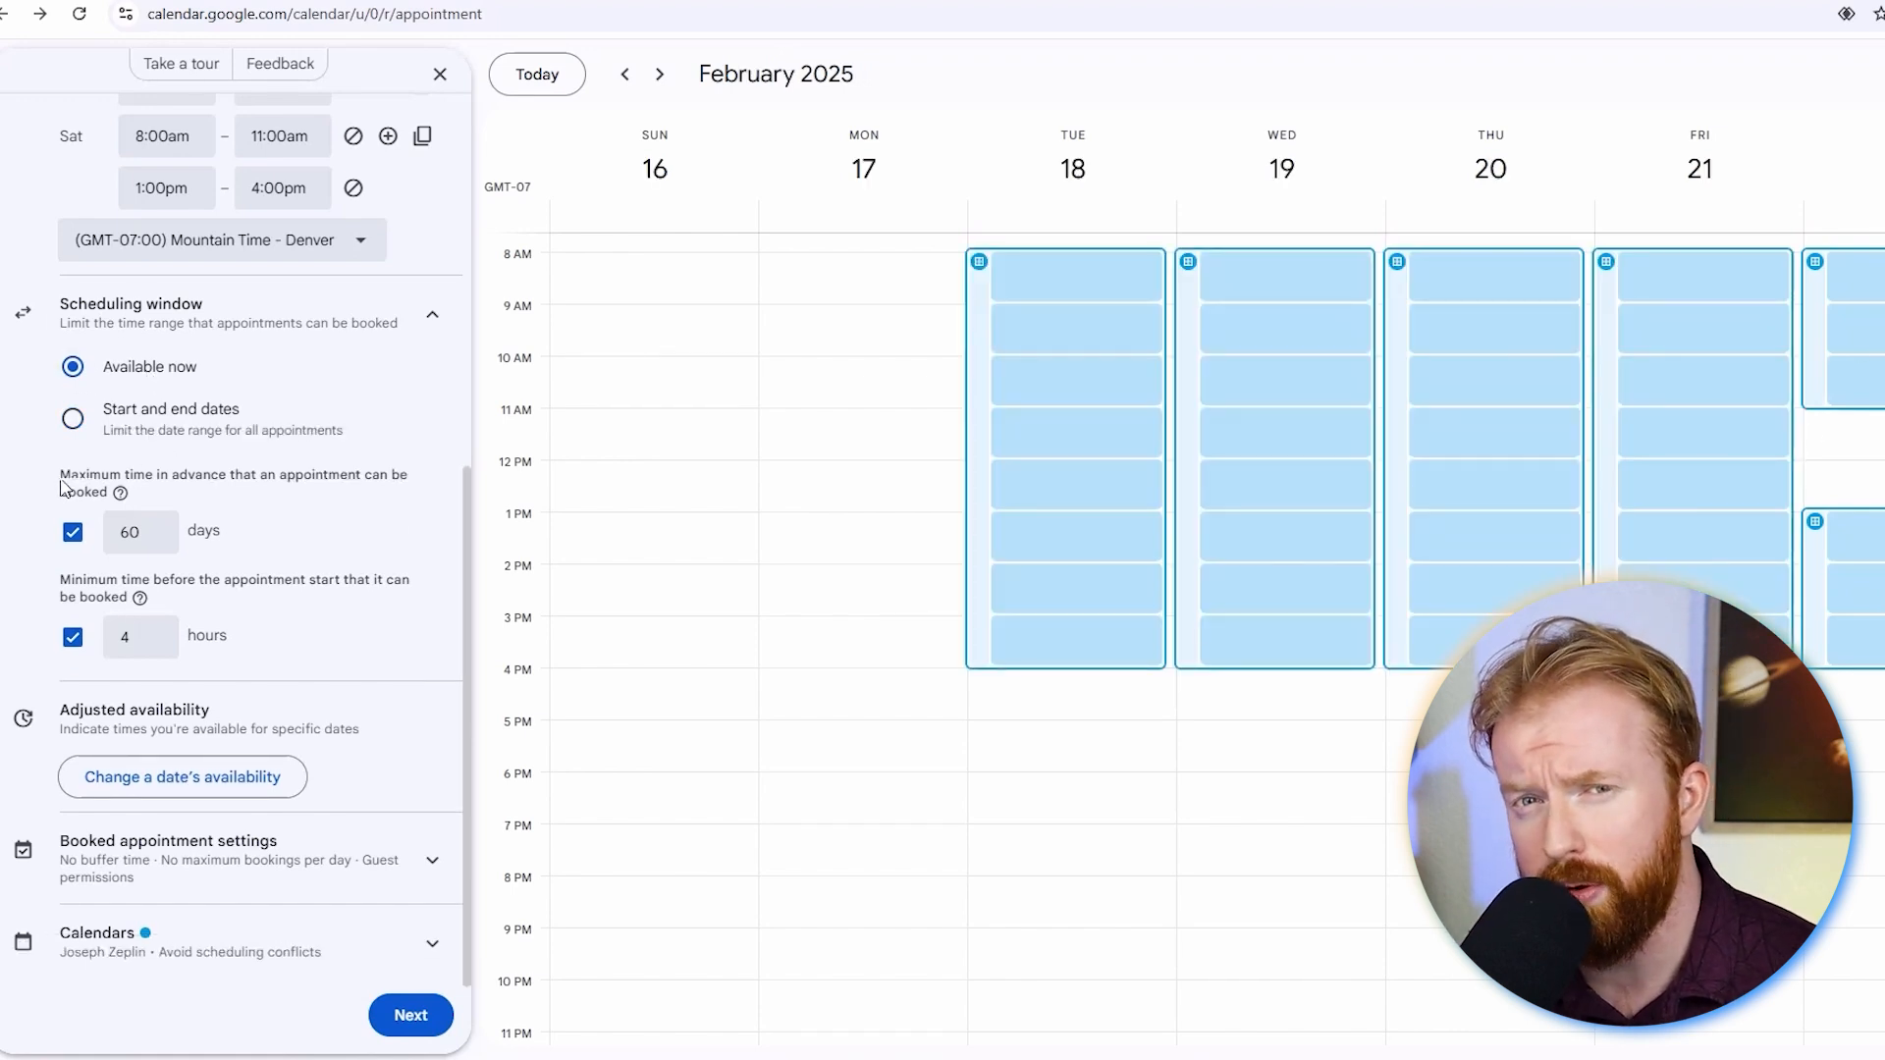
Set the maximum time in advance that an appointment can be booked to 30 days
click(72, 535)
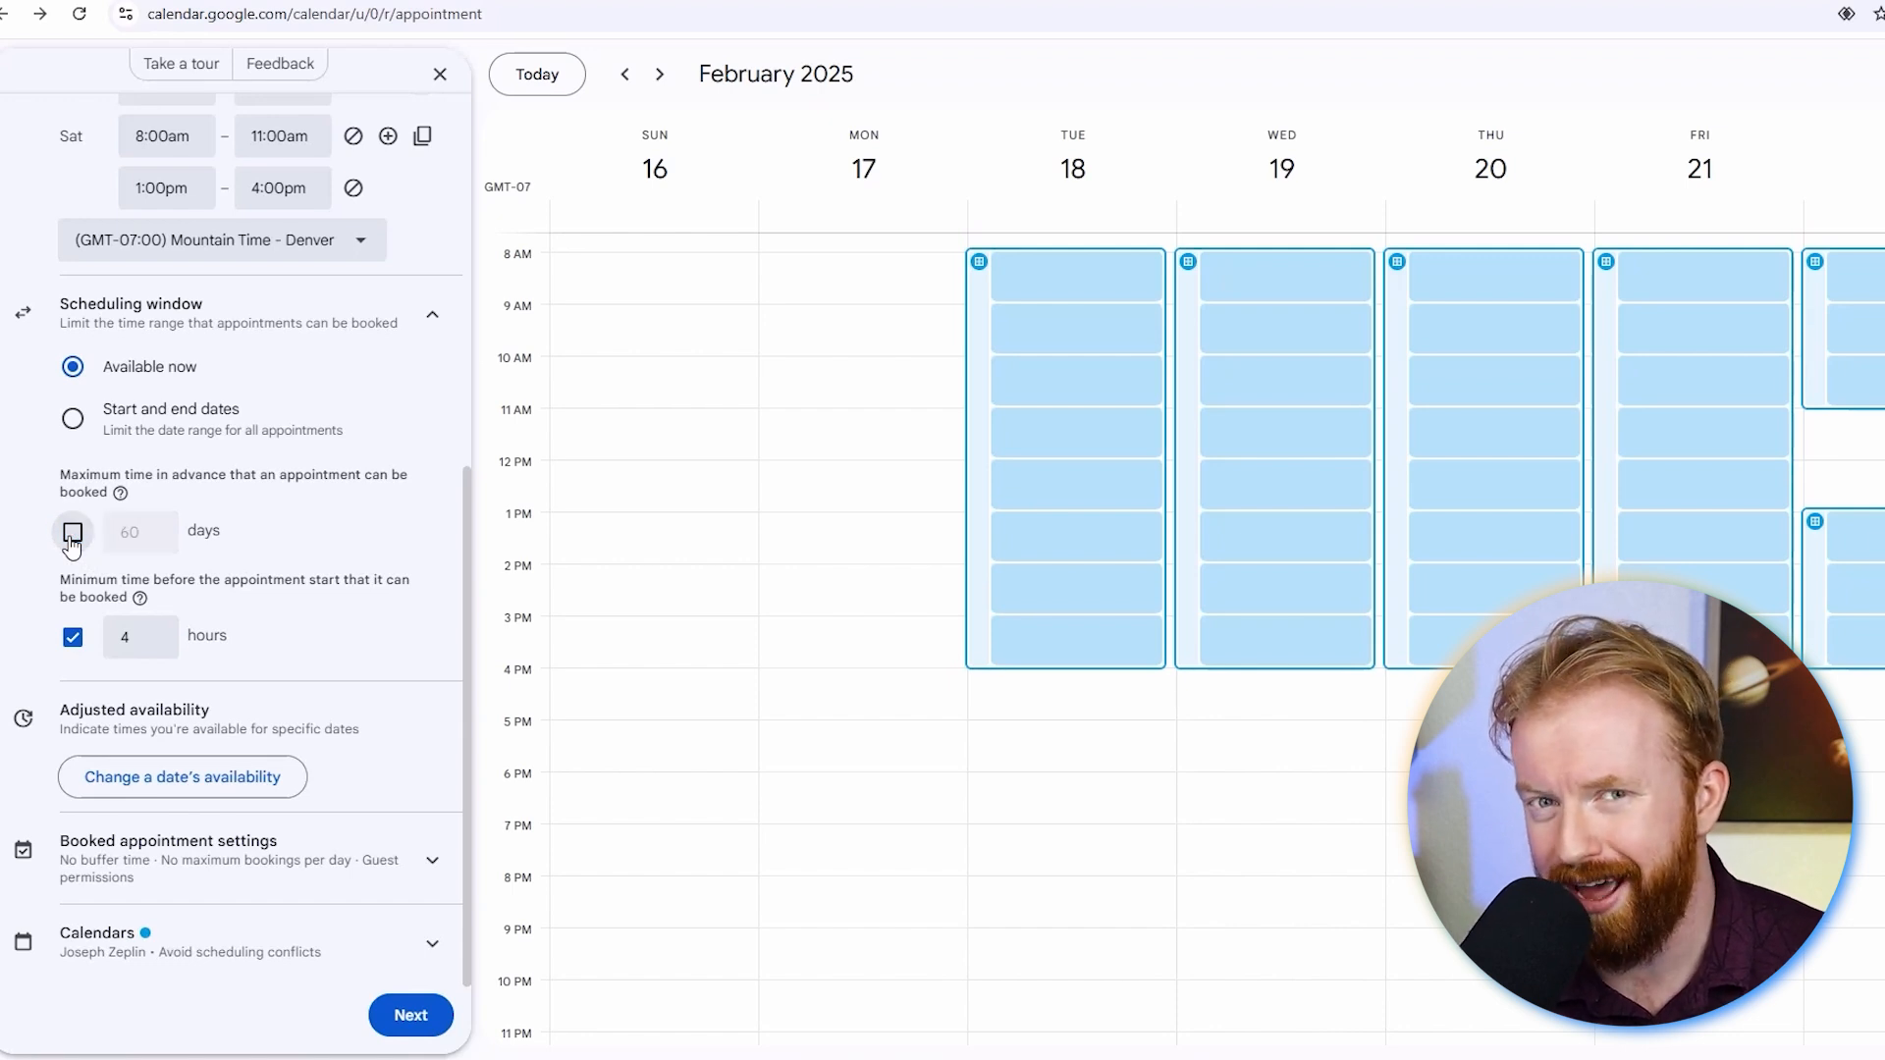
click(71, 534)
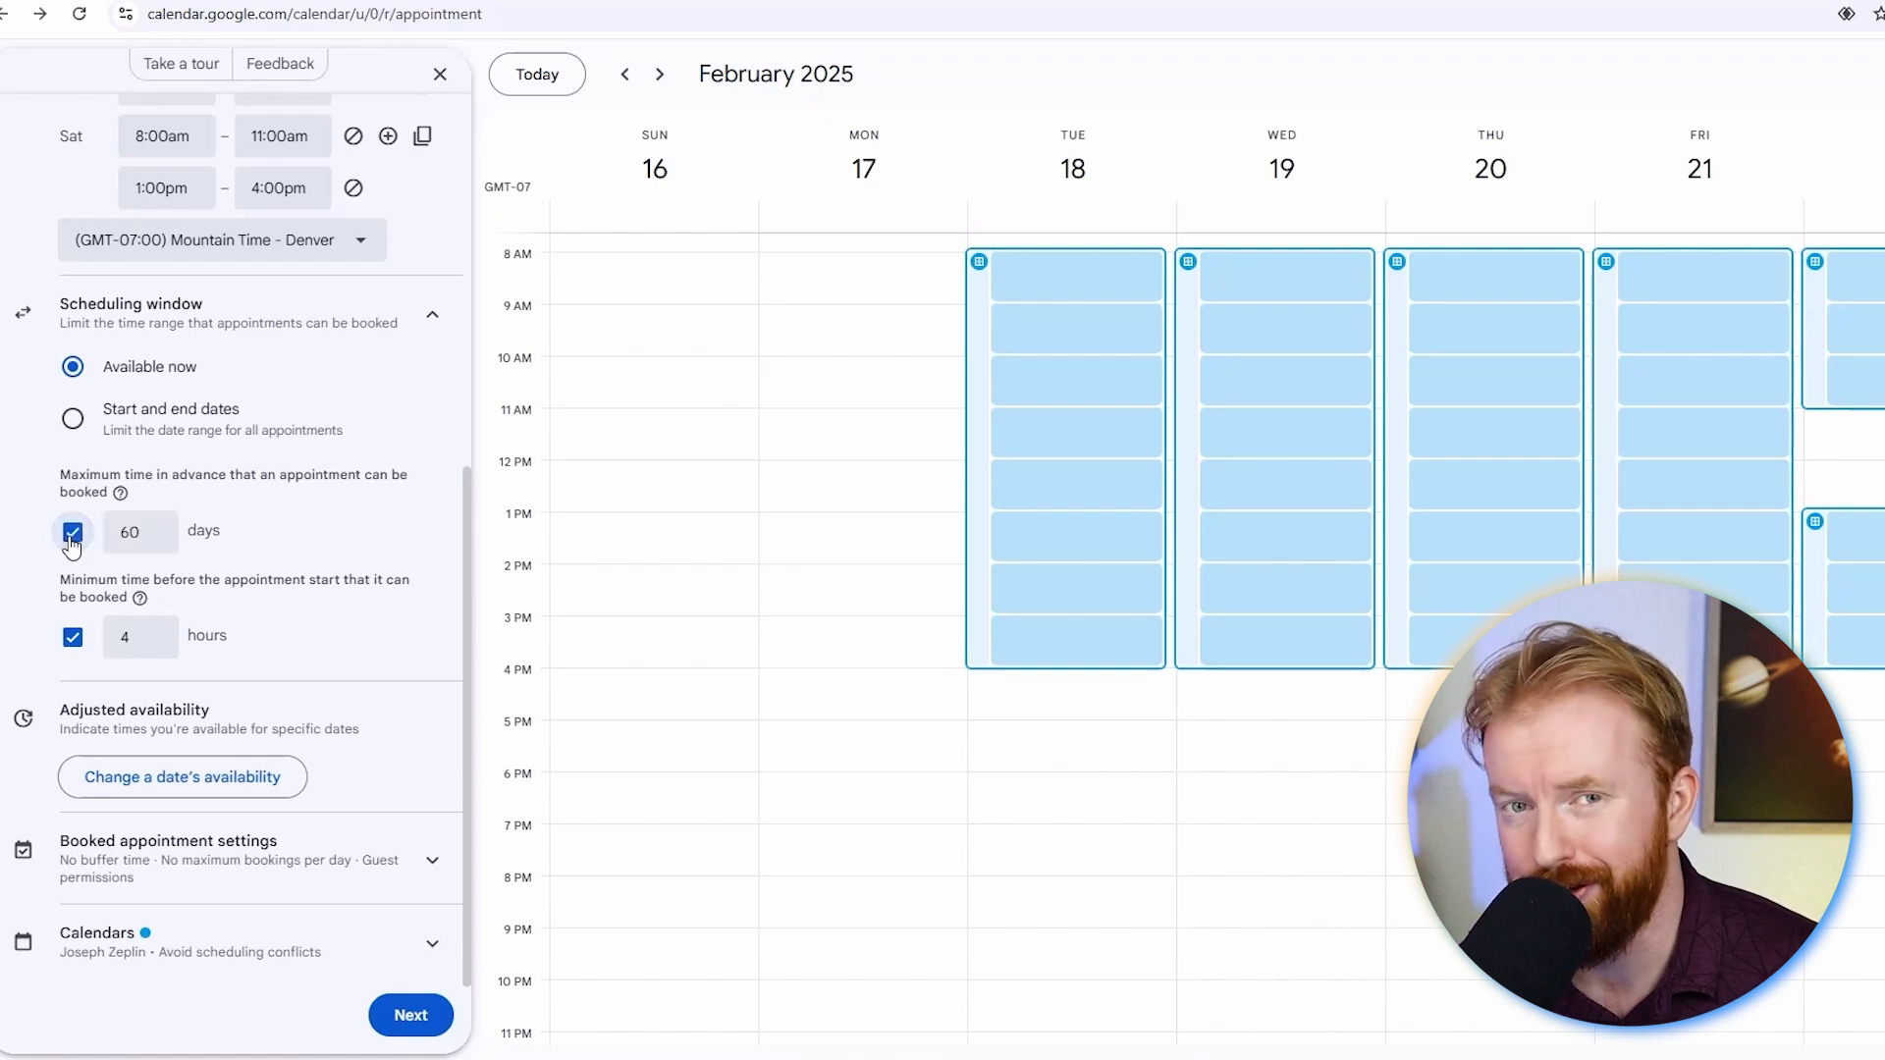
double_click(134, 530)
text(3)
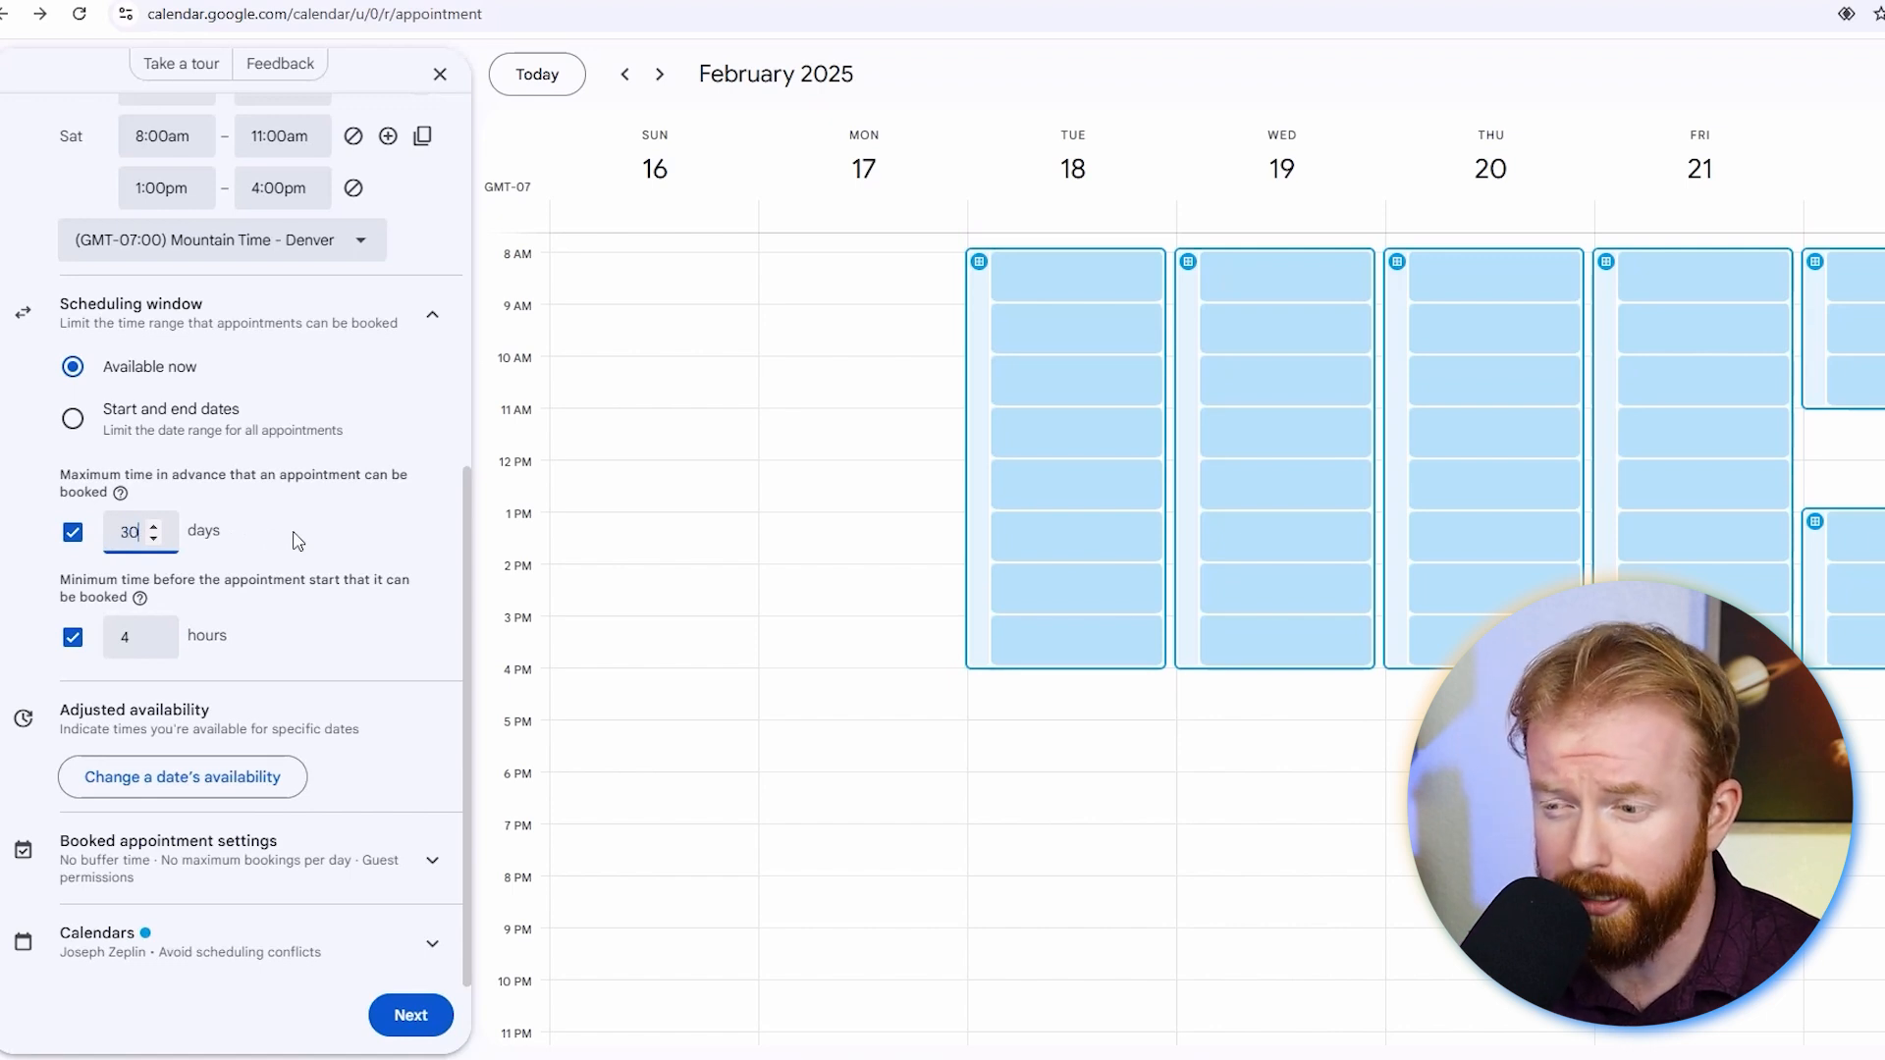
click(297, 541)
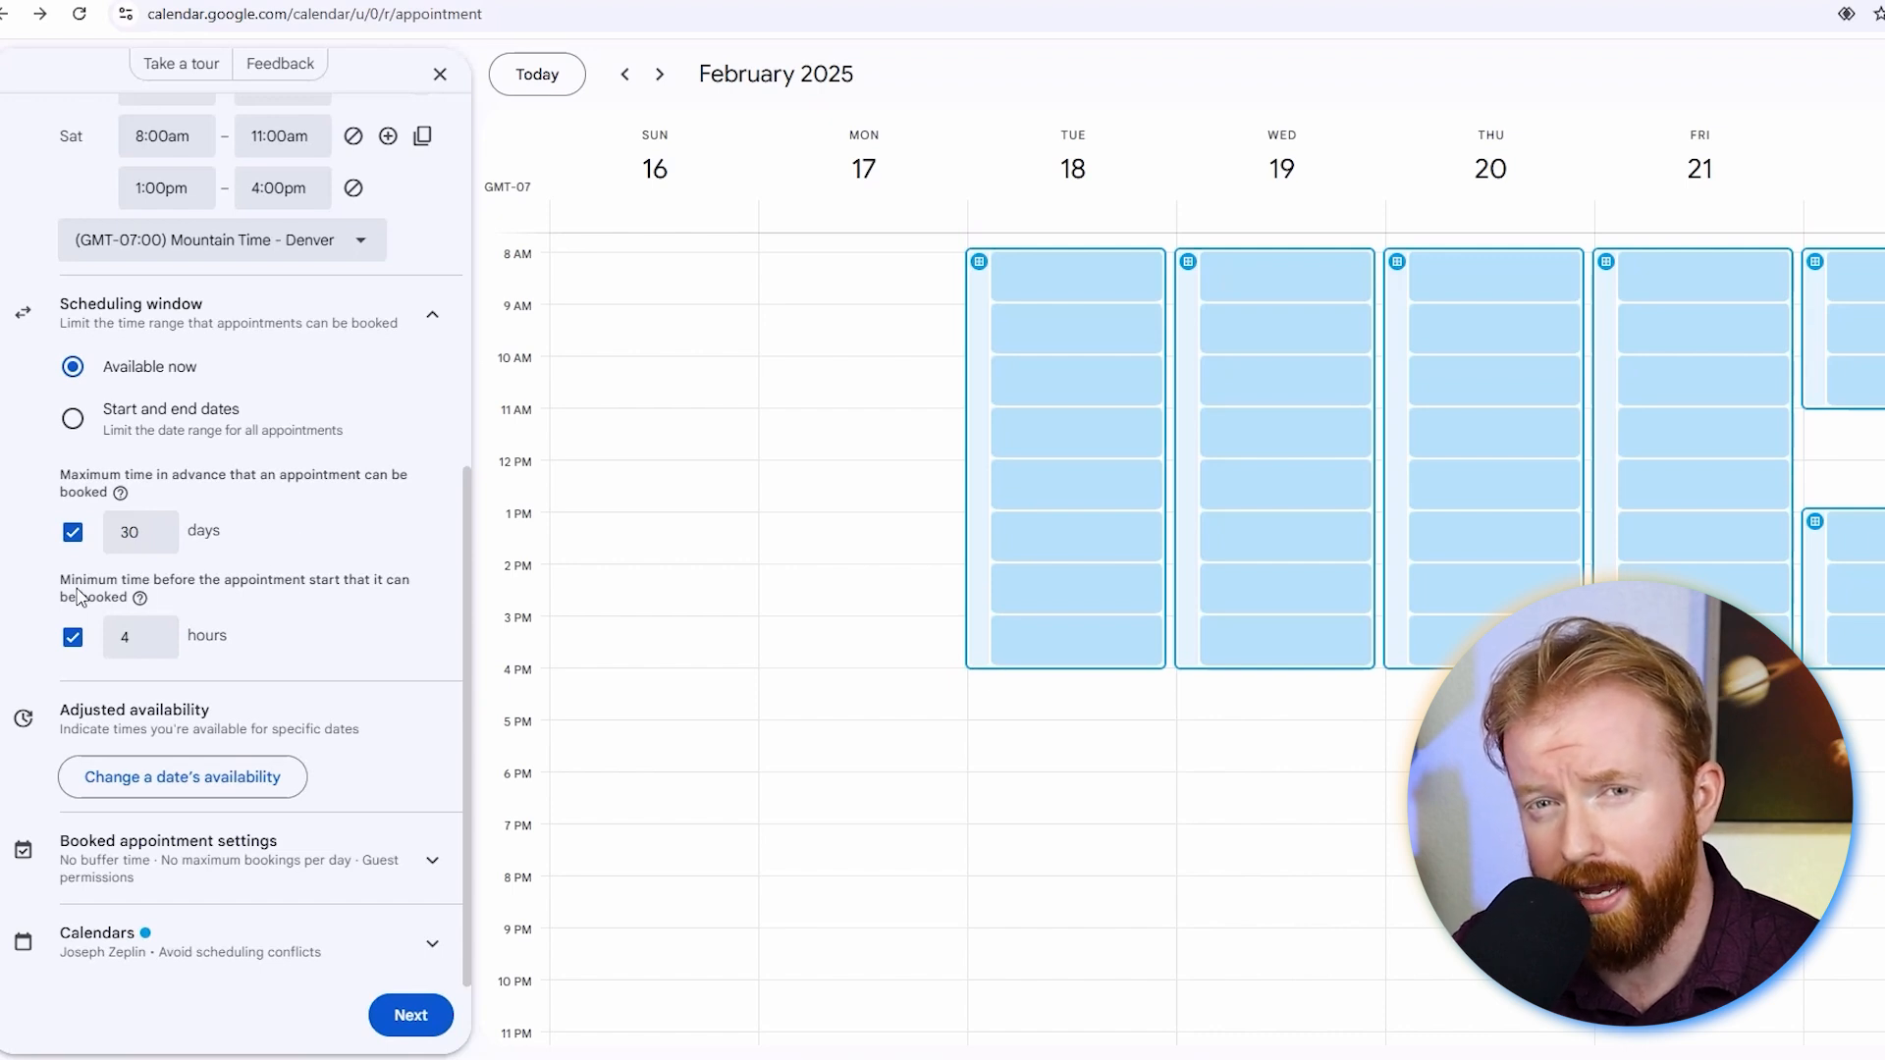
Set the minimum time before the appointment start to 2 hours and collapse the scheduling window settings
click(73, 639)
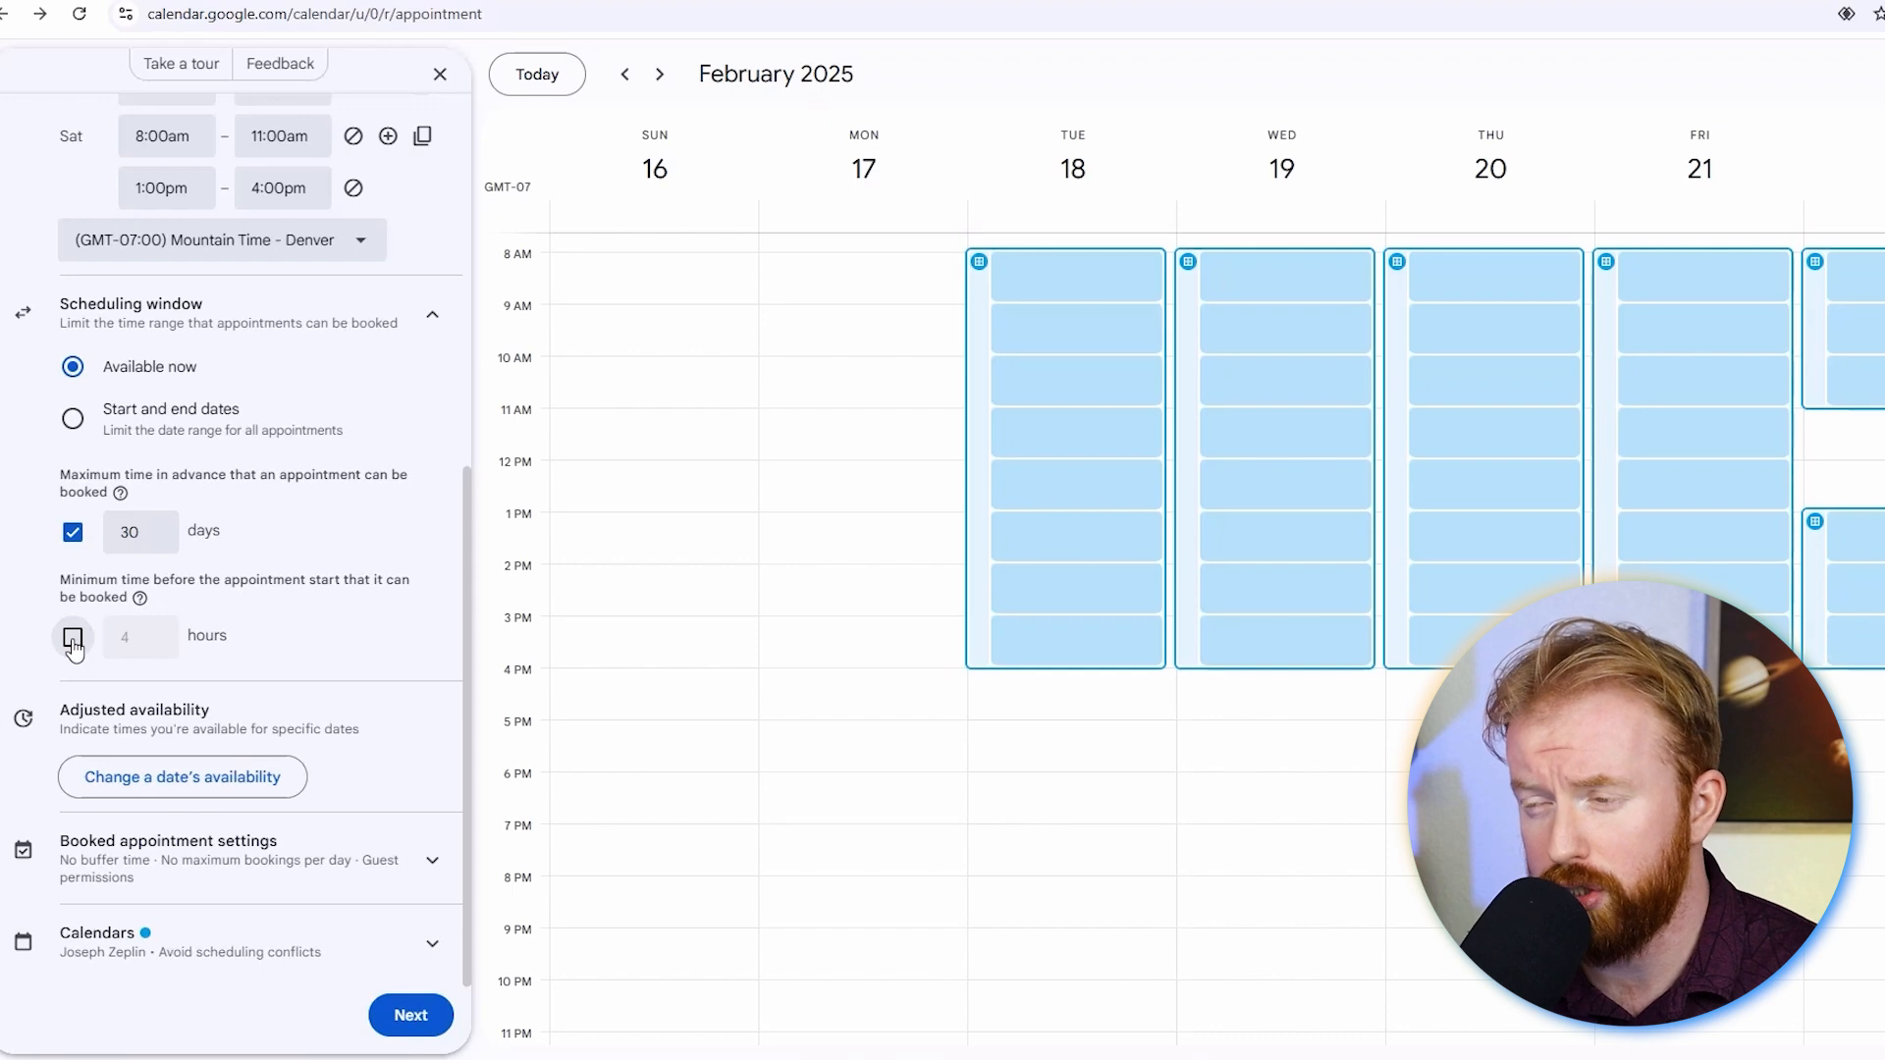
click(73, 639)
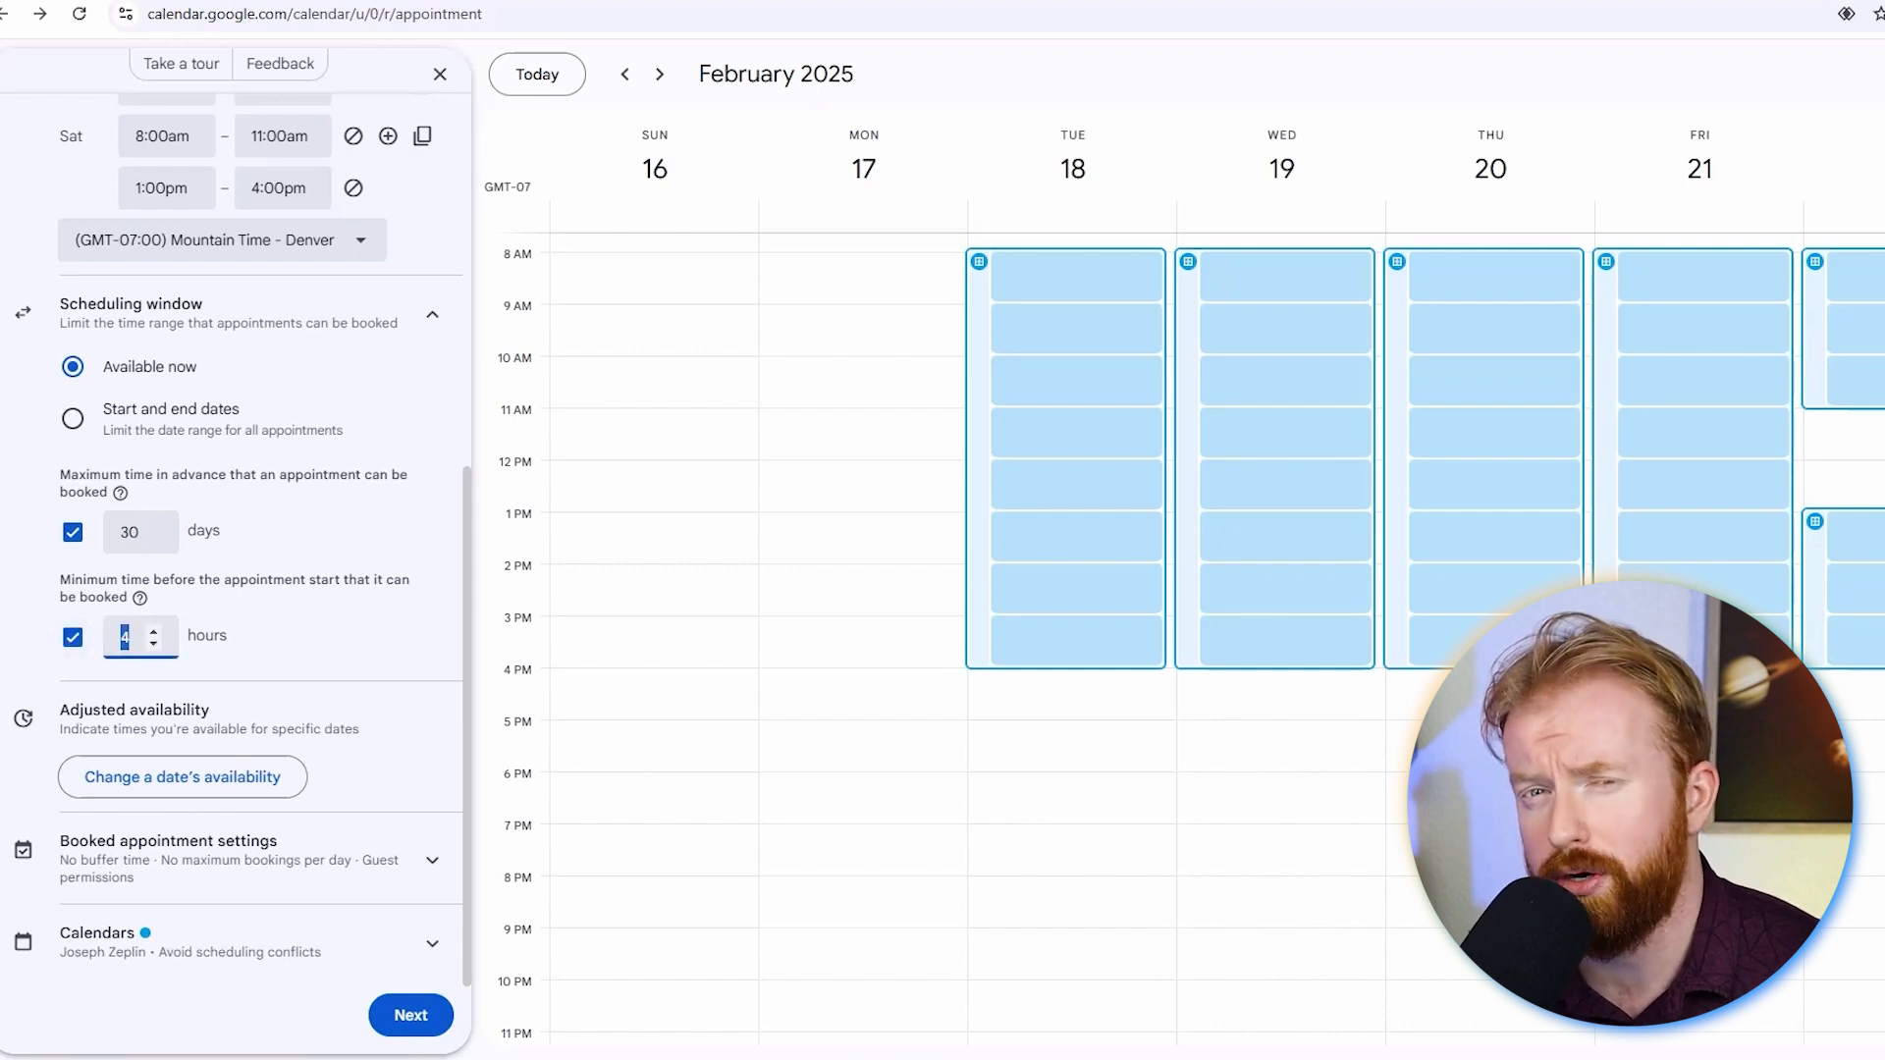
text(2)
click(26, 665)
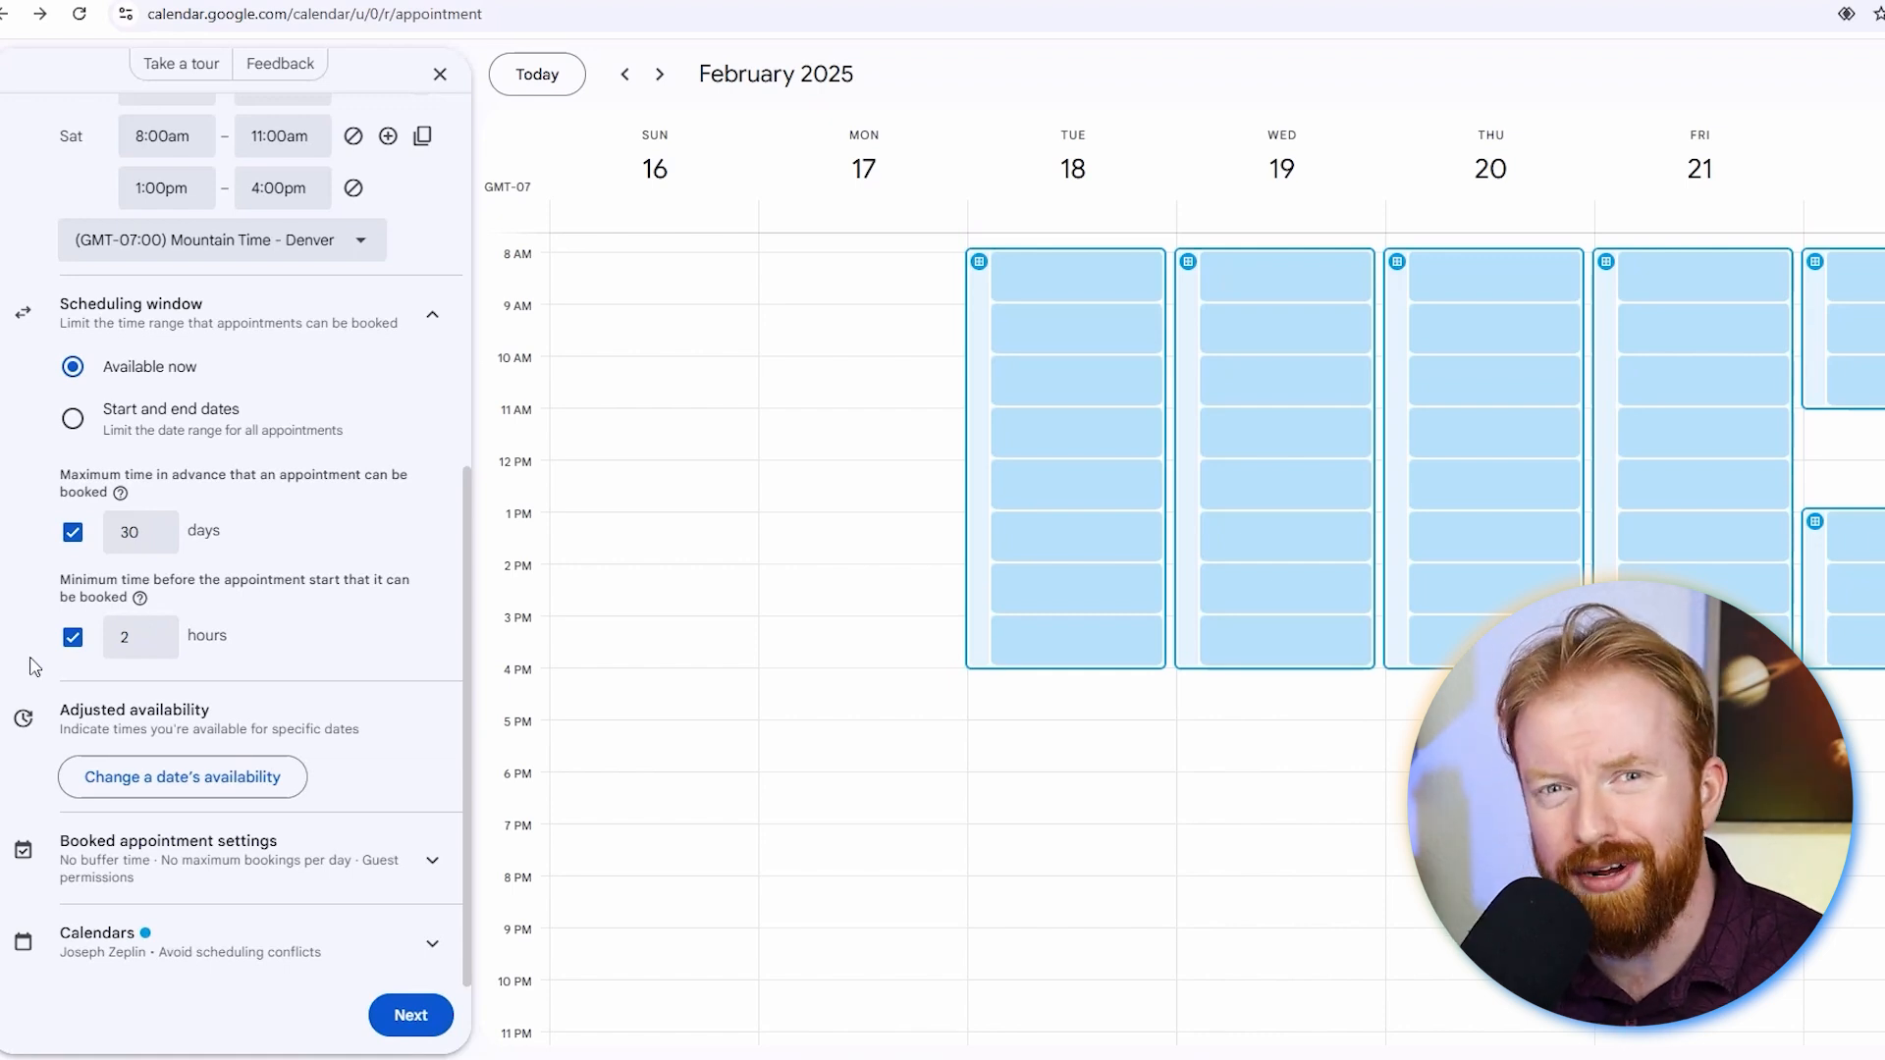
click(430, 316)
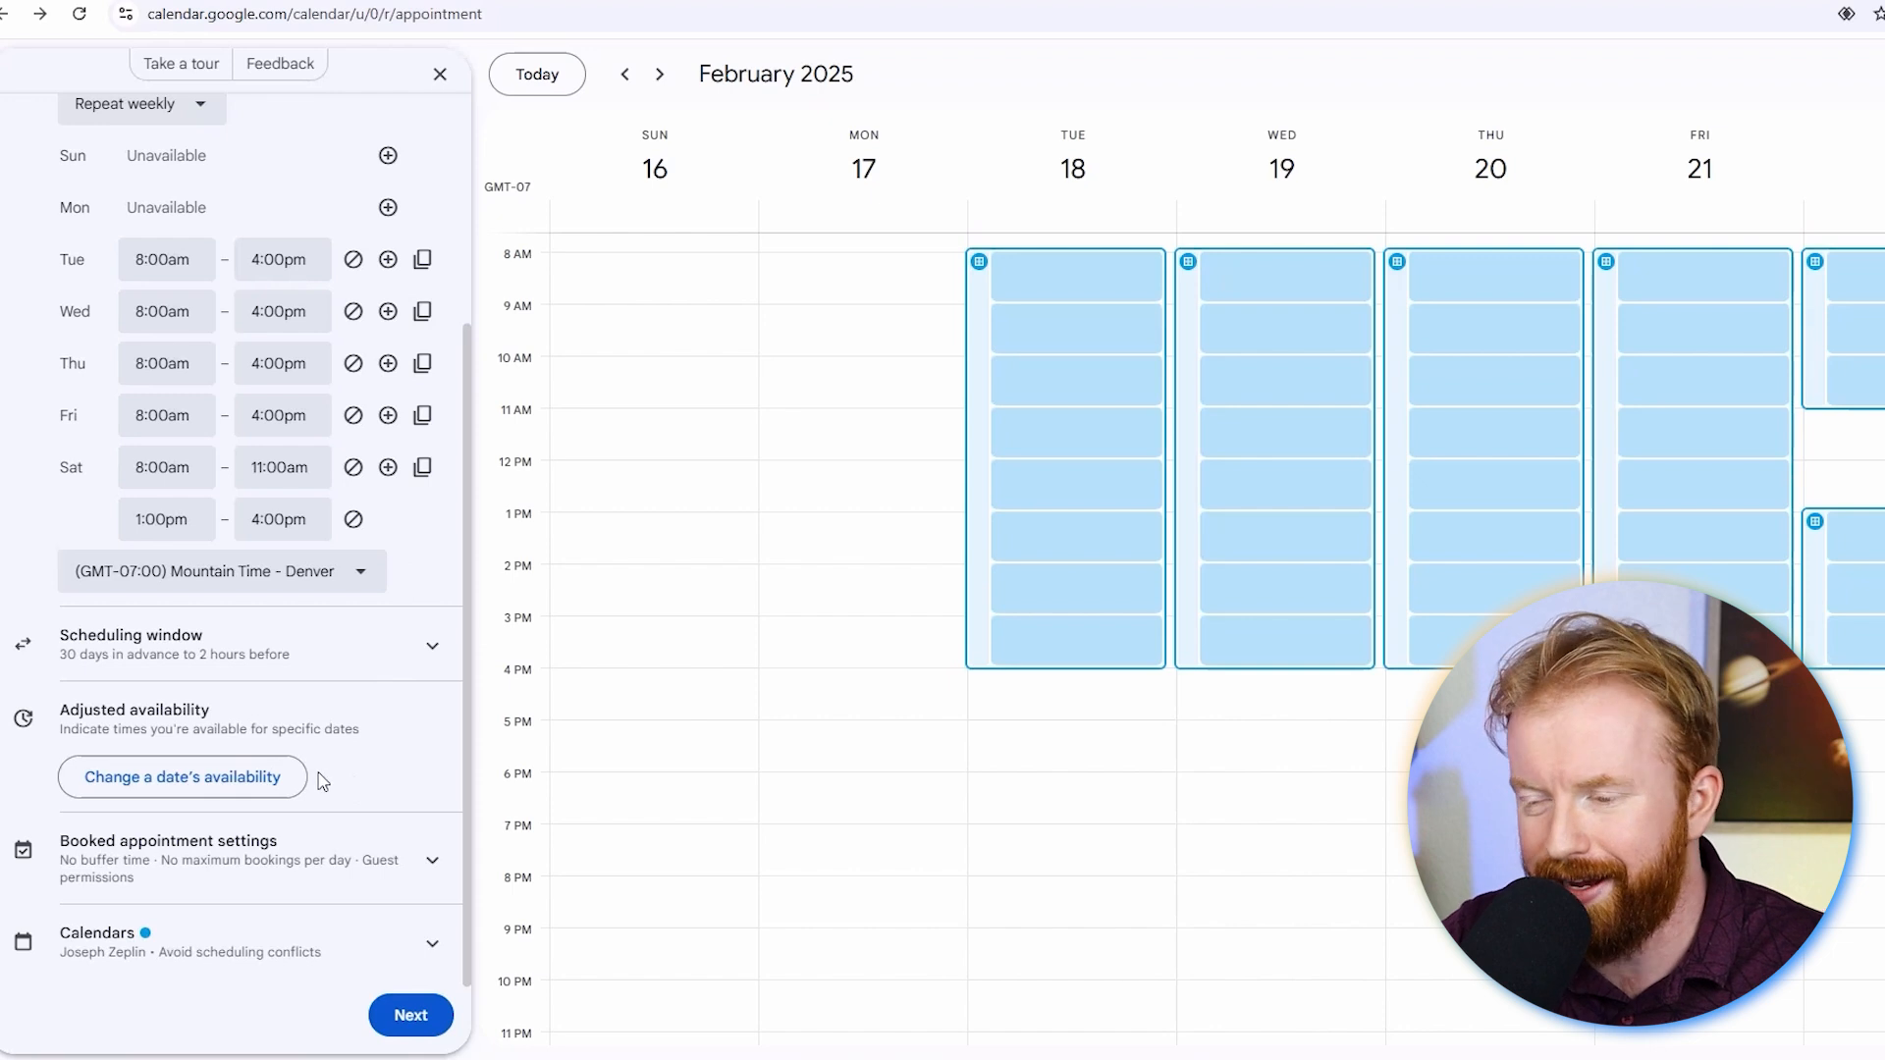
Try marking Feb 20, 2025 as unavailable in the adjusted availability, and remove that date's adjustment
drag(60, 732, 345, 734)
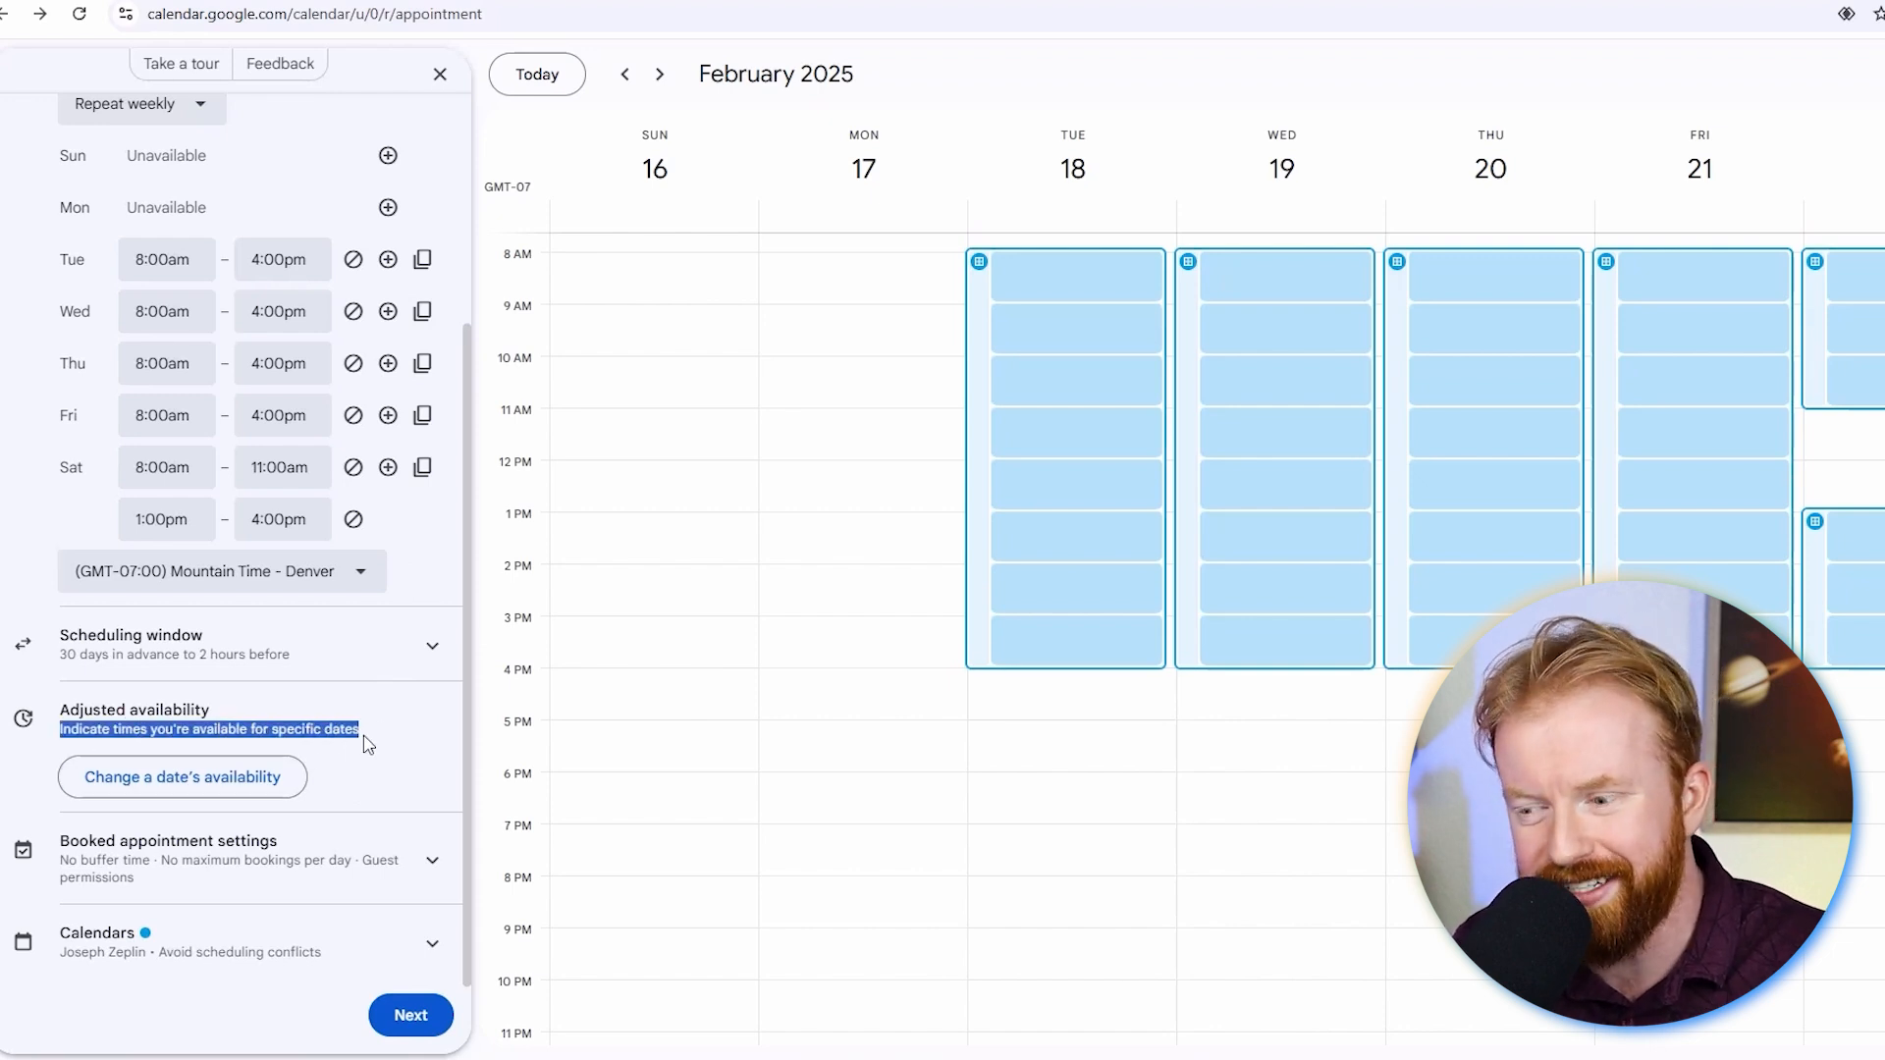
click(381, 774)
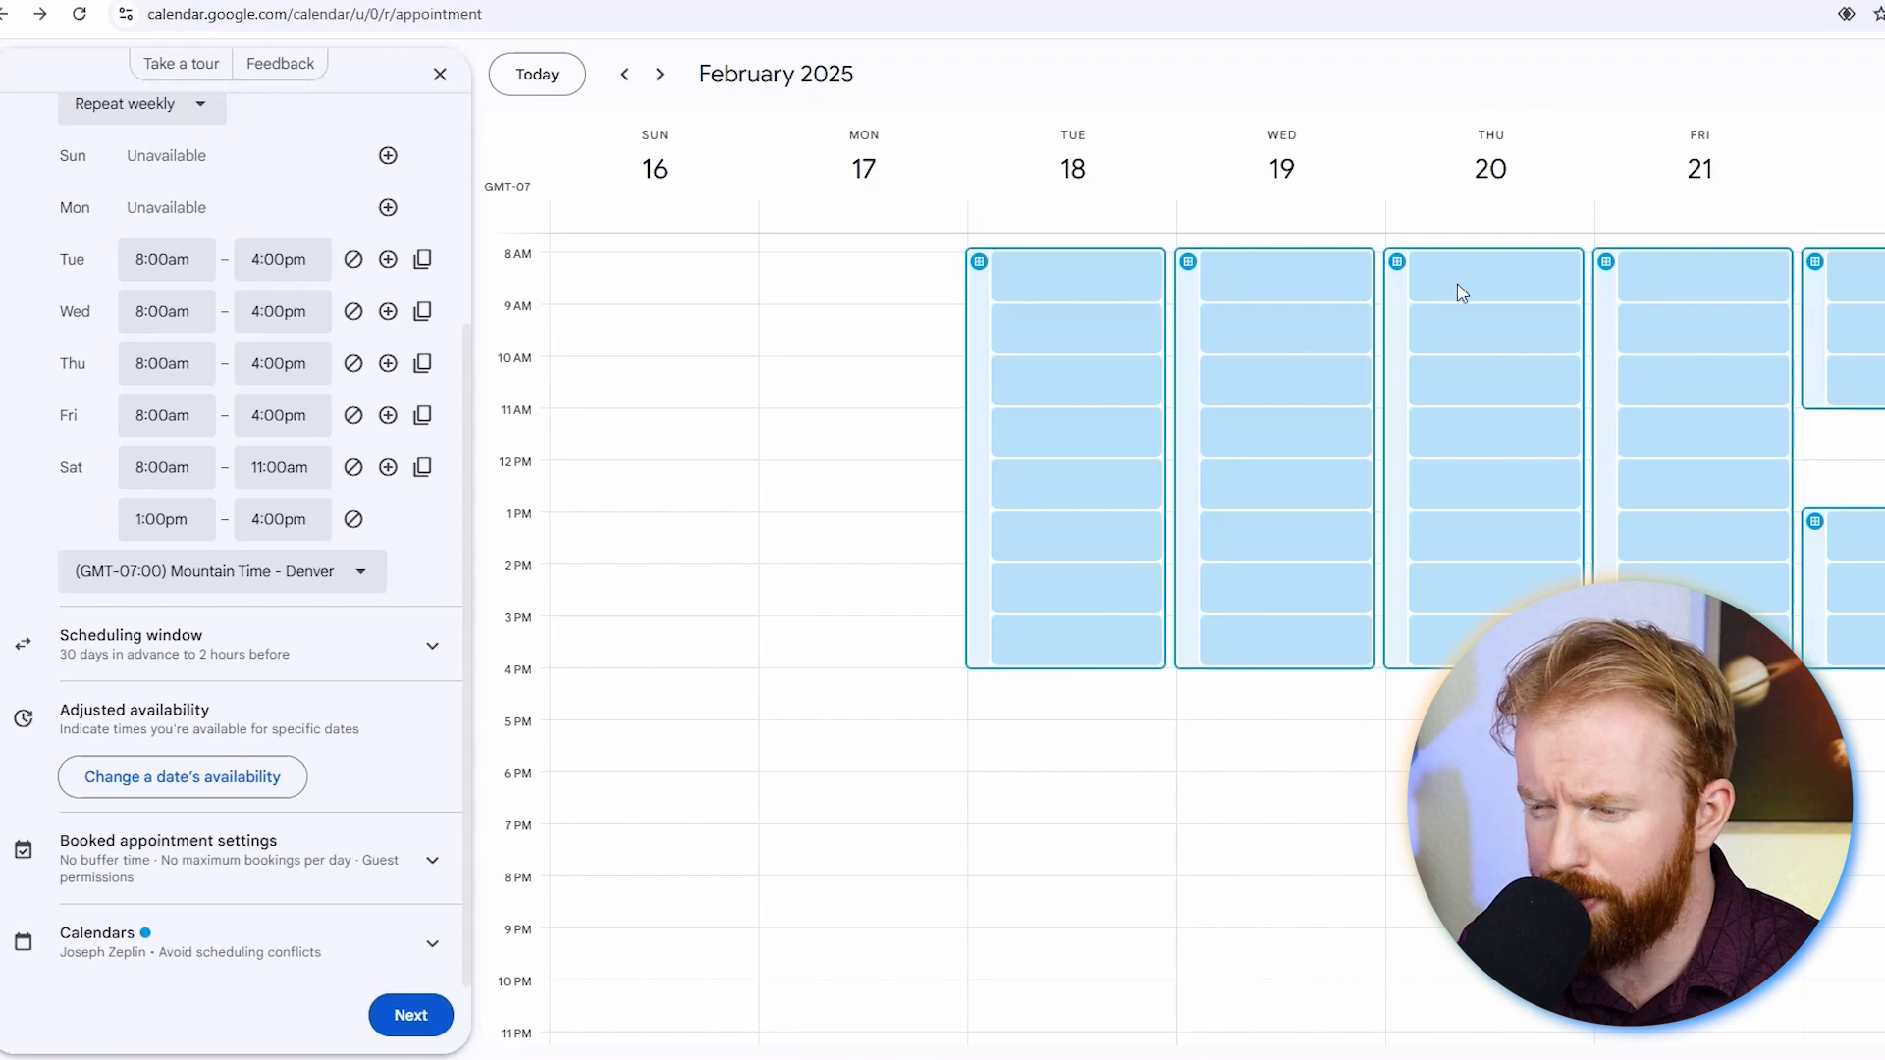
click(232, 780)
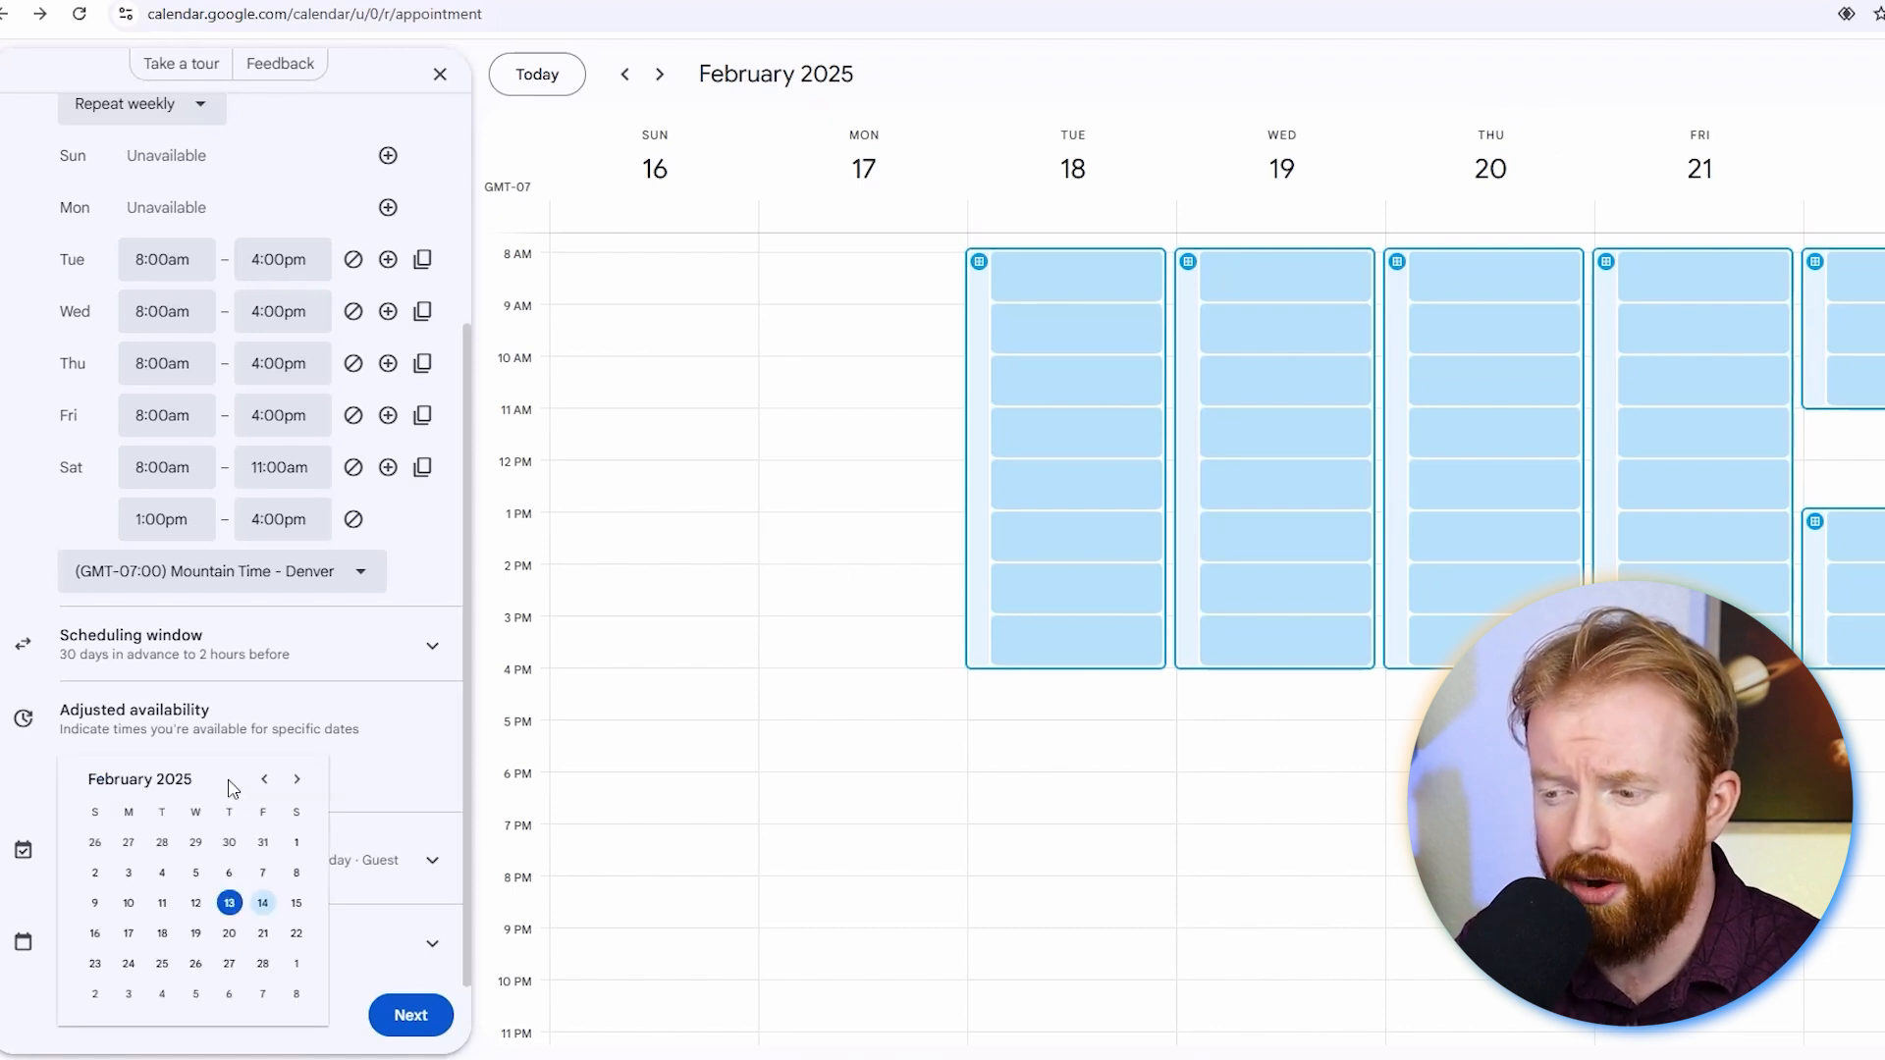
click(226, 937)
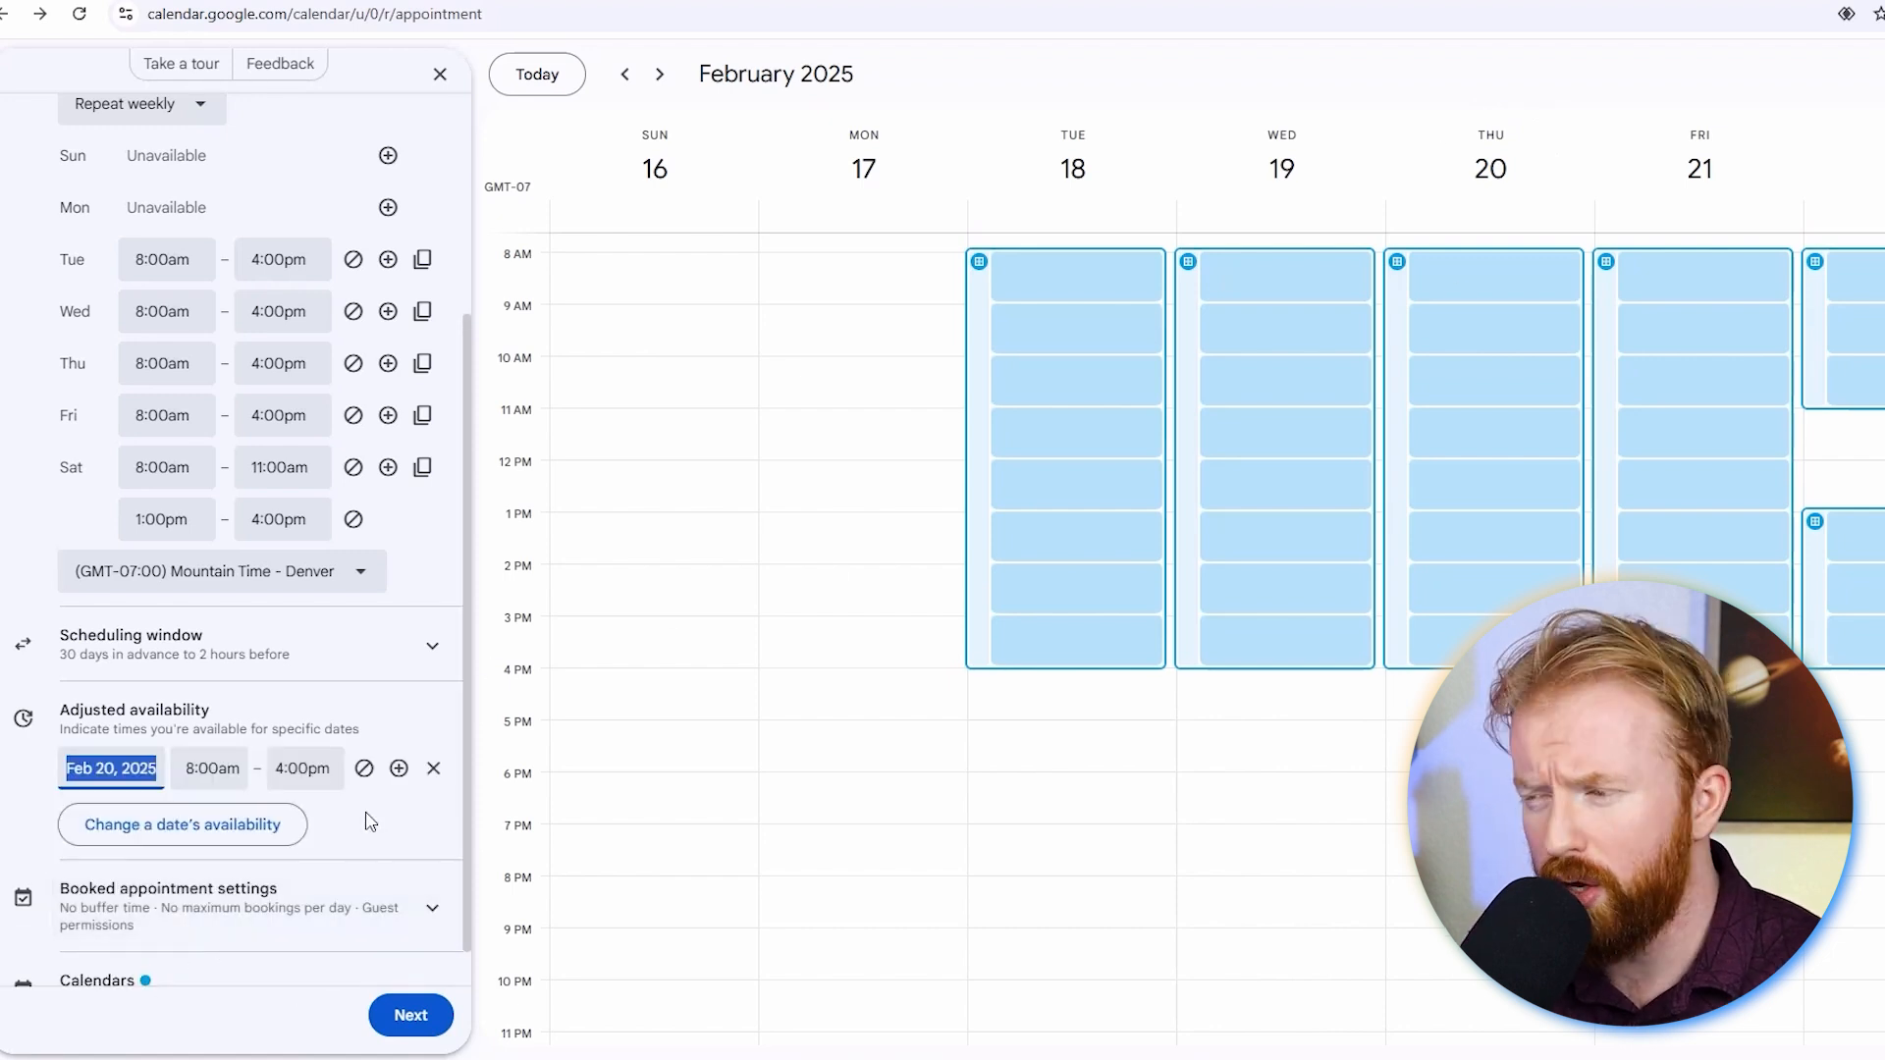
click(364, 769)
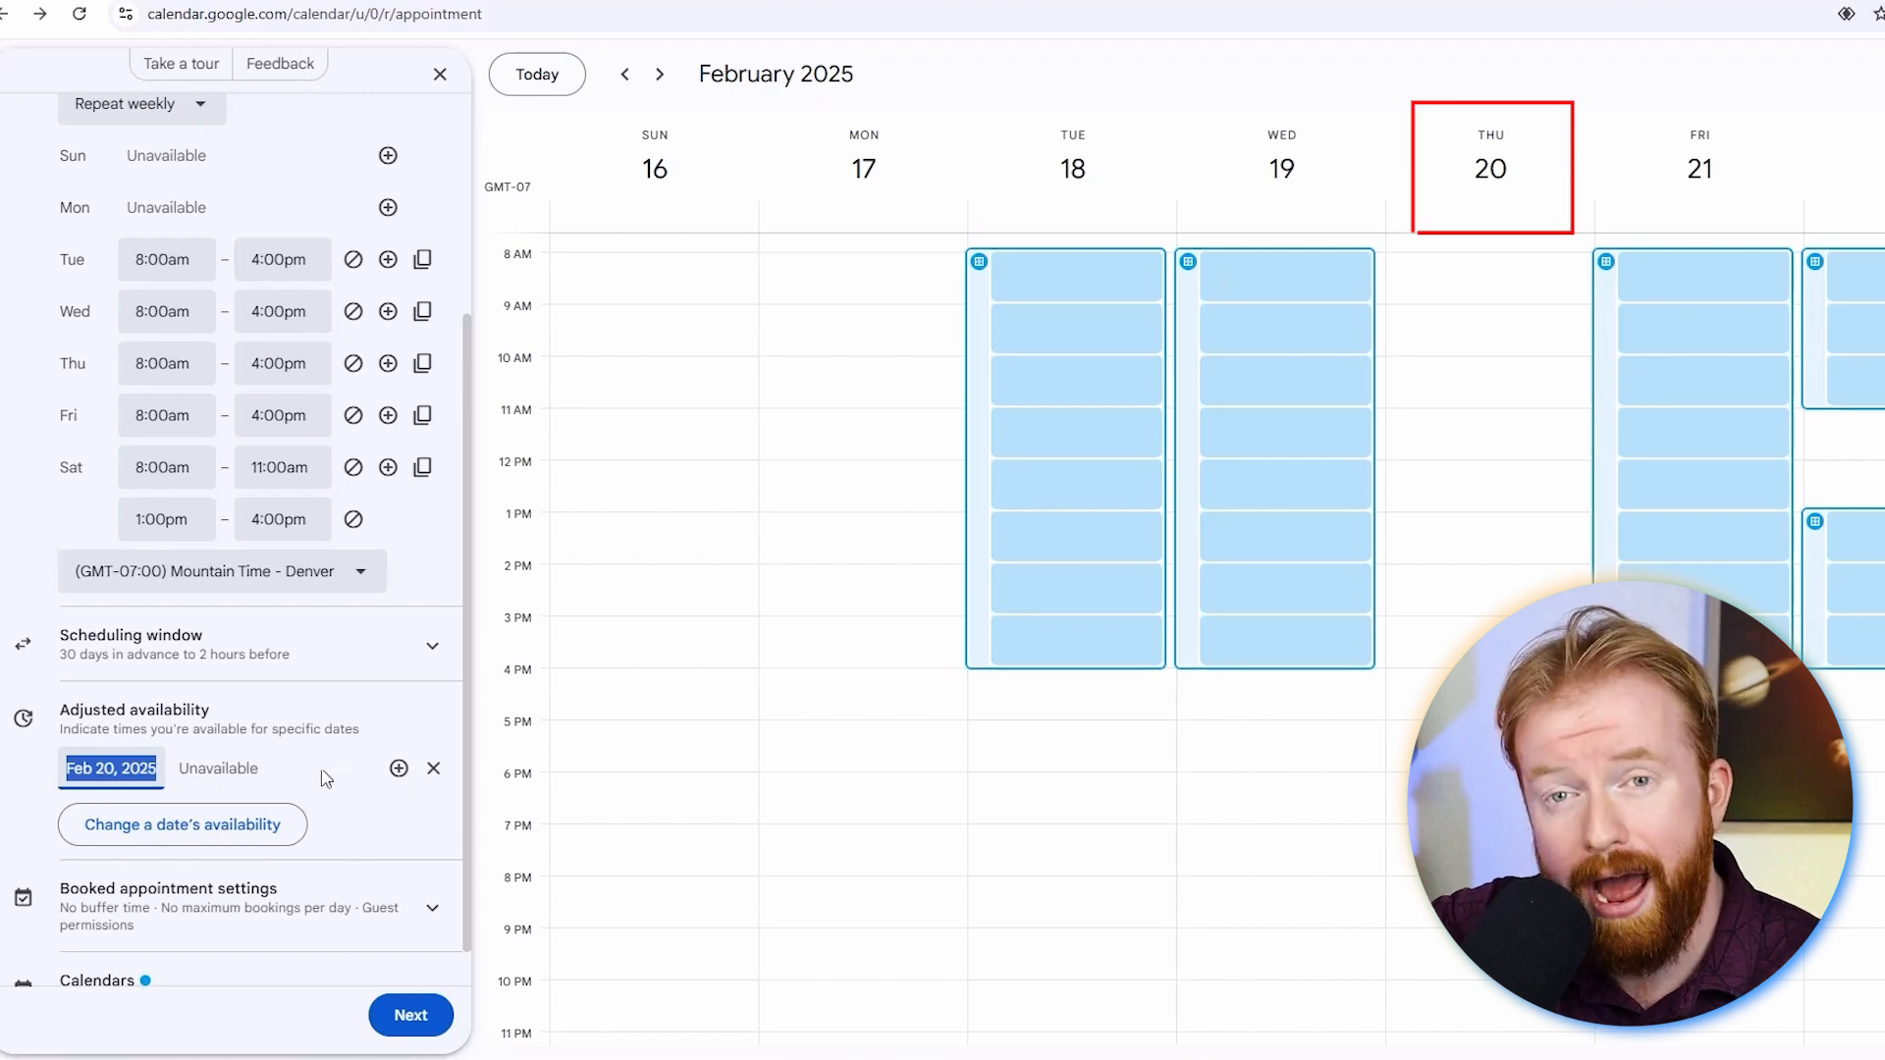
double_click(244, 769)
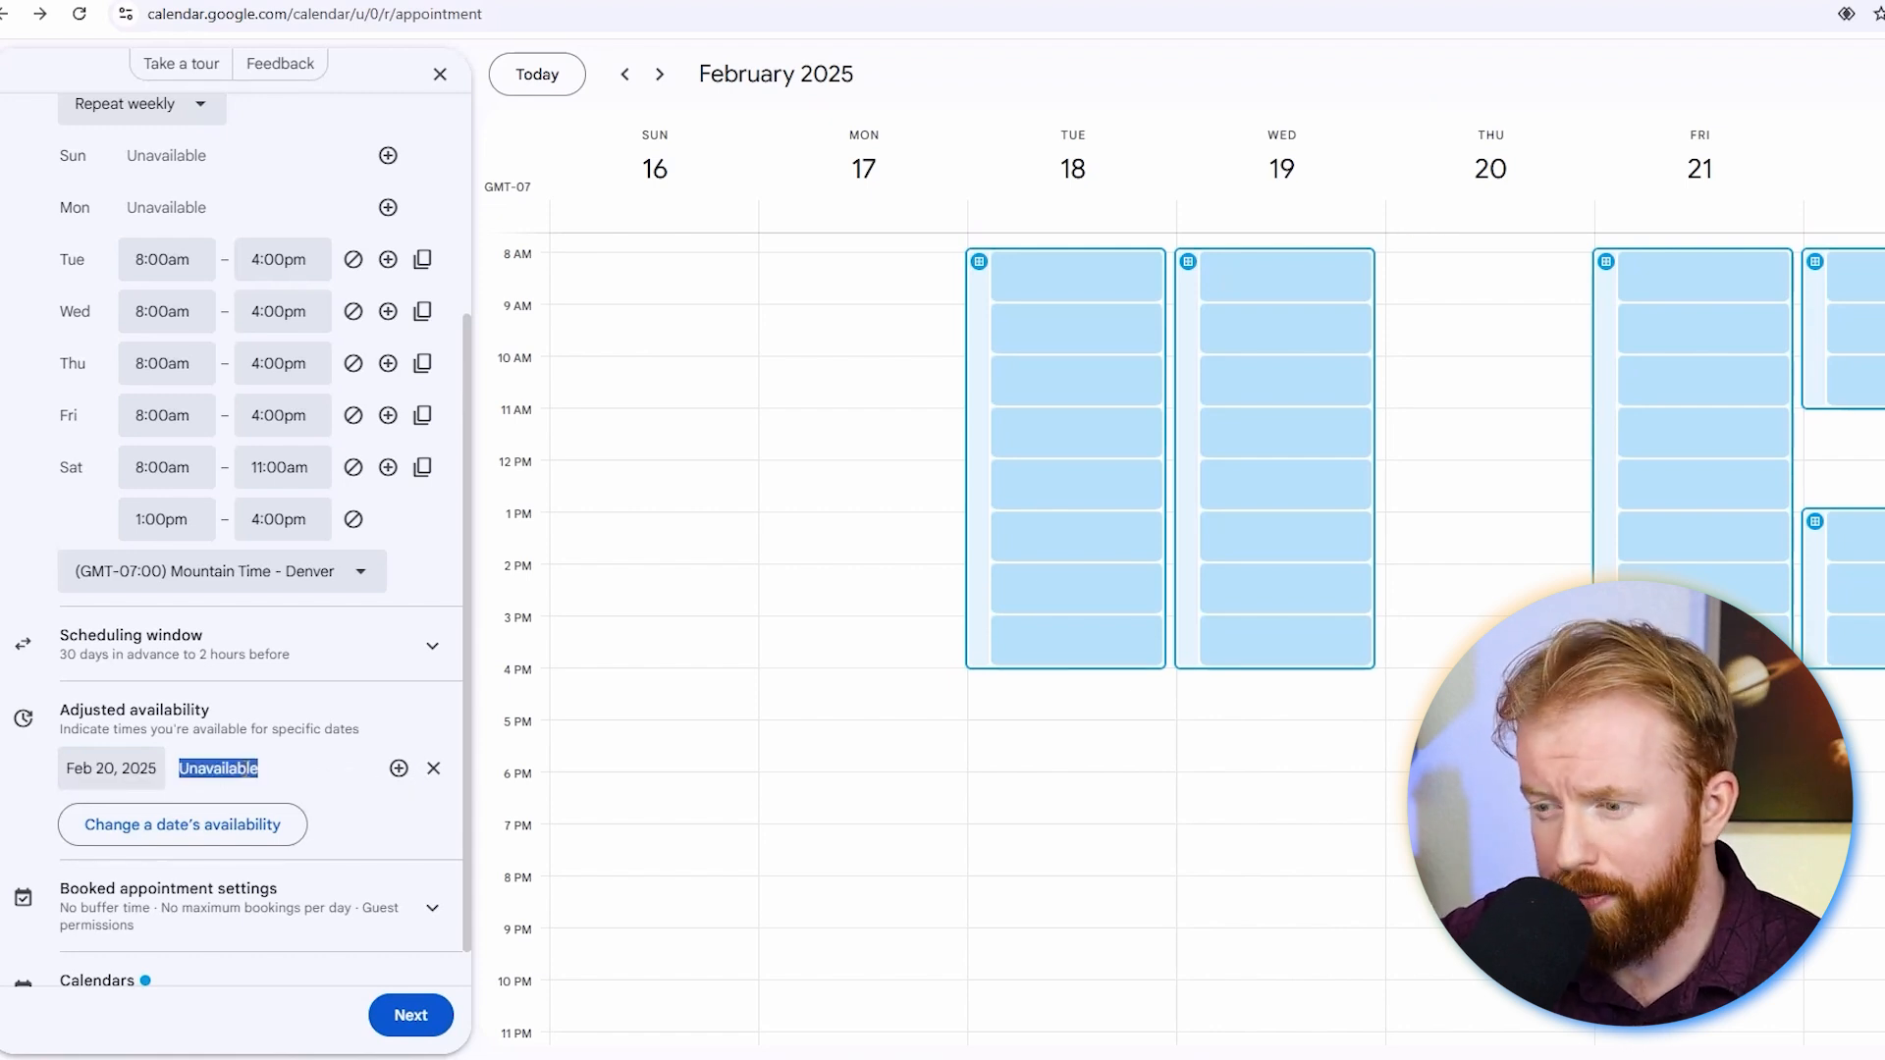
click(957, 773)
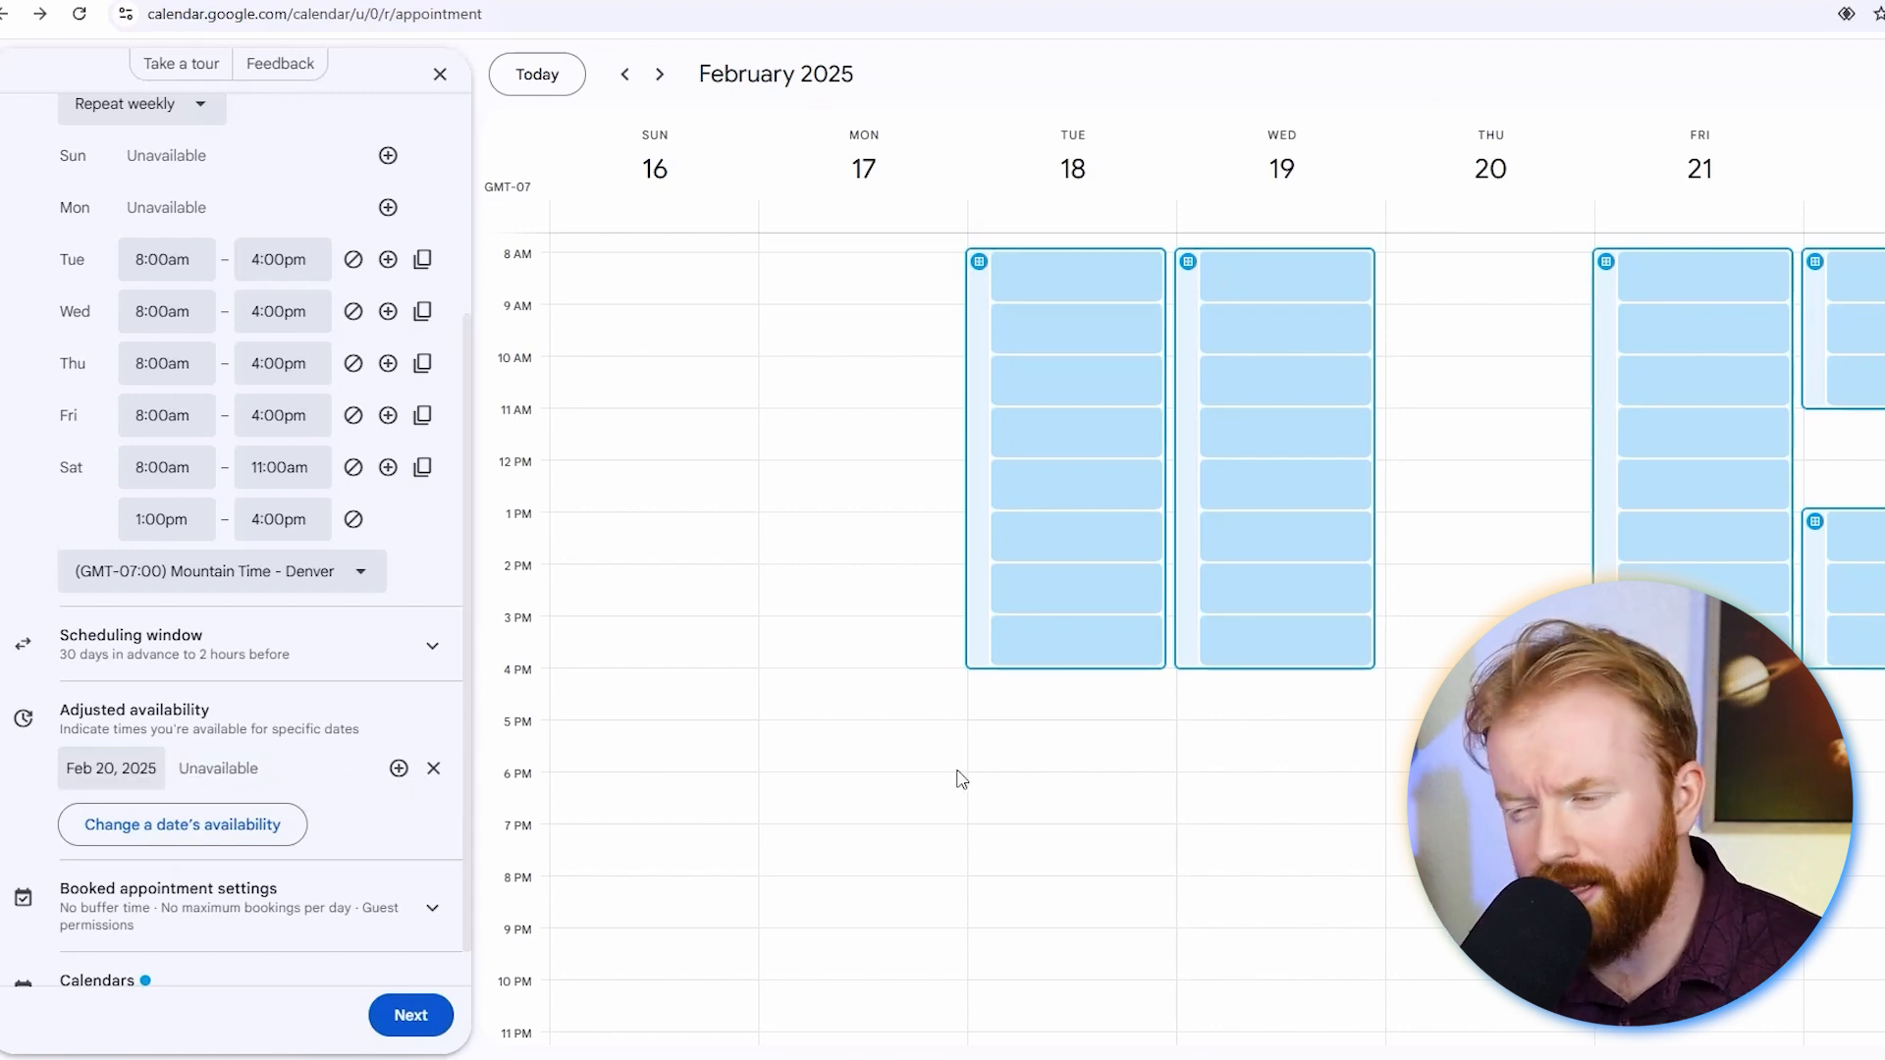
click(433, 768)
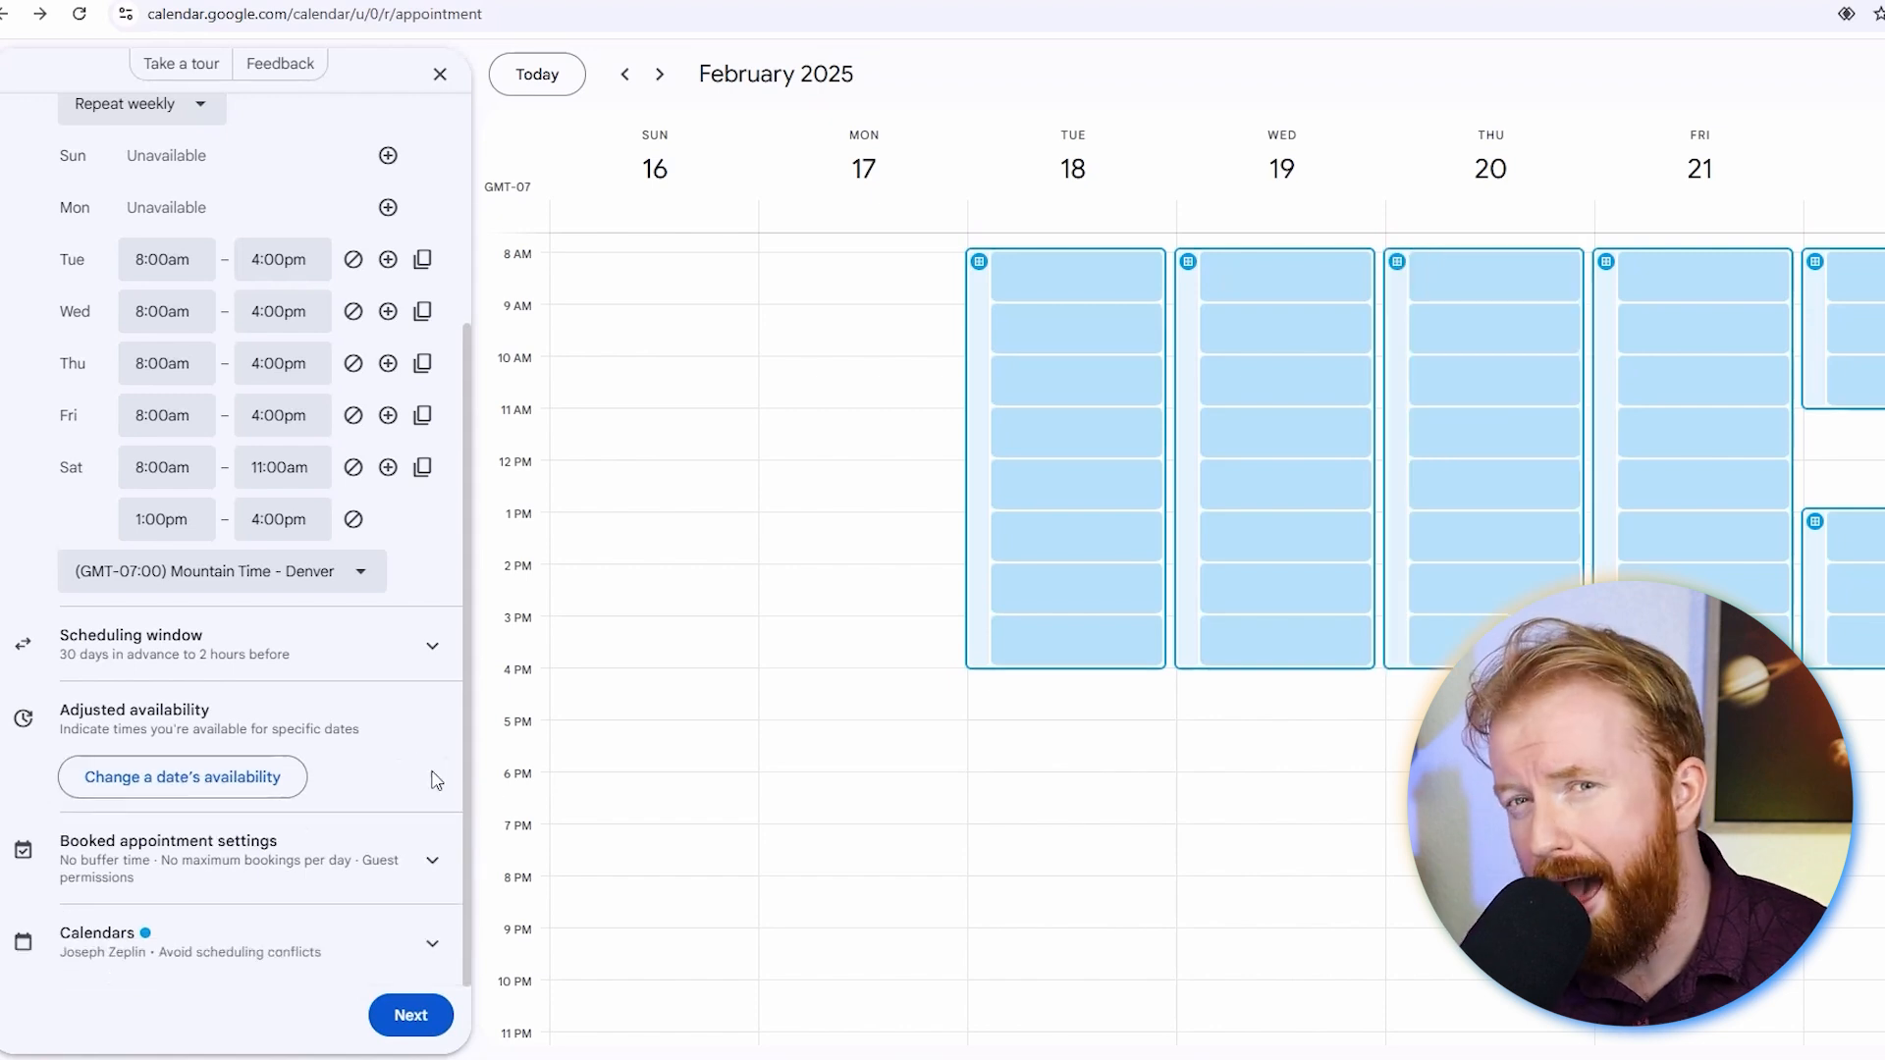
Try adjusting the availability for Feb 20, 2025 to 8:00am–12:00pm, and remove the adjustment
click(271, 778)
click(237, 945)
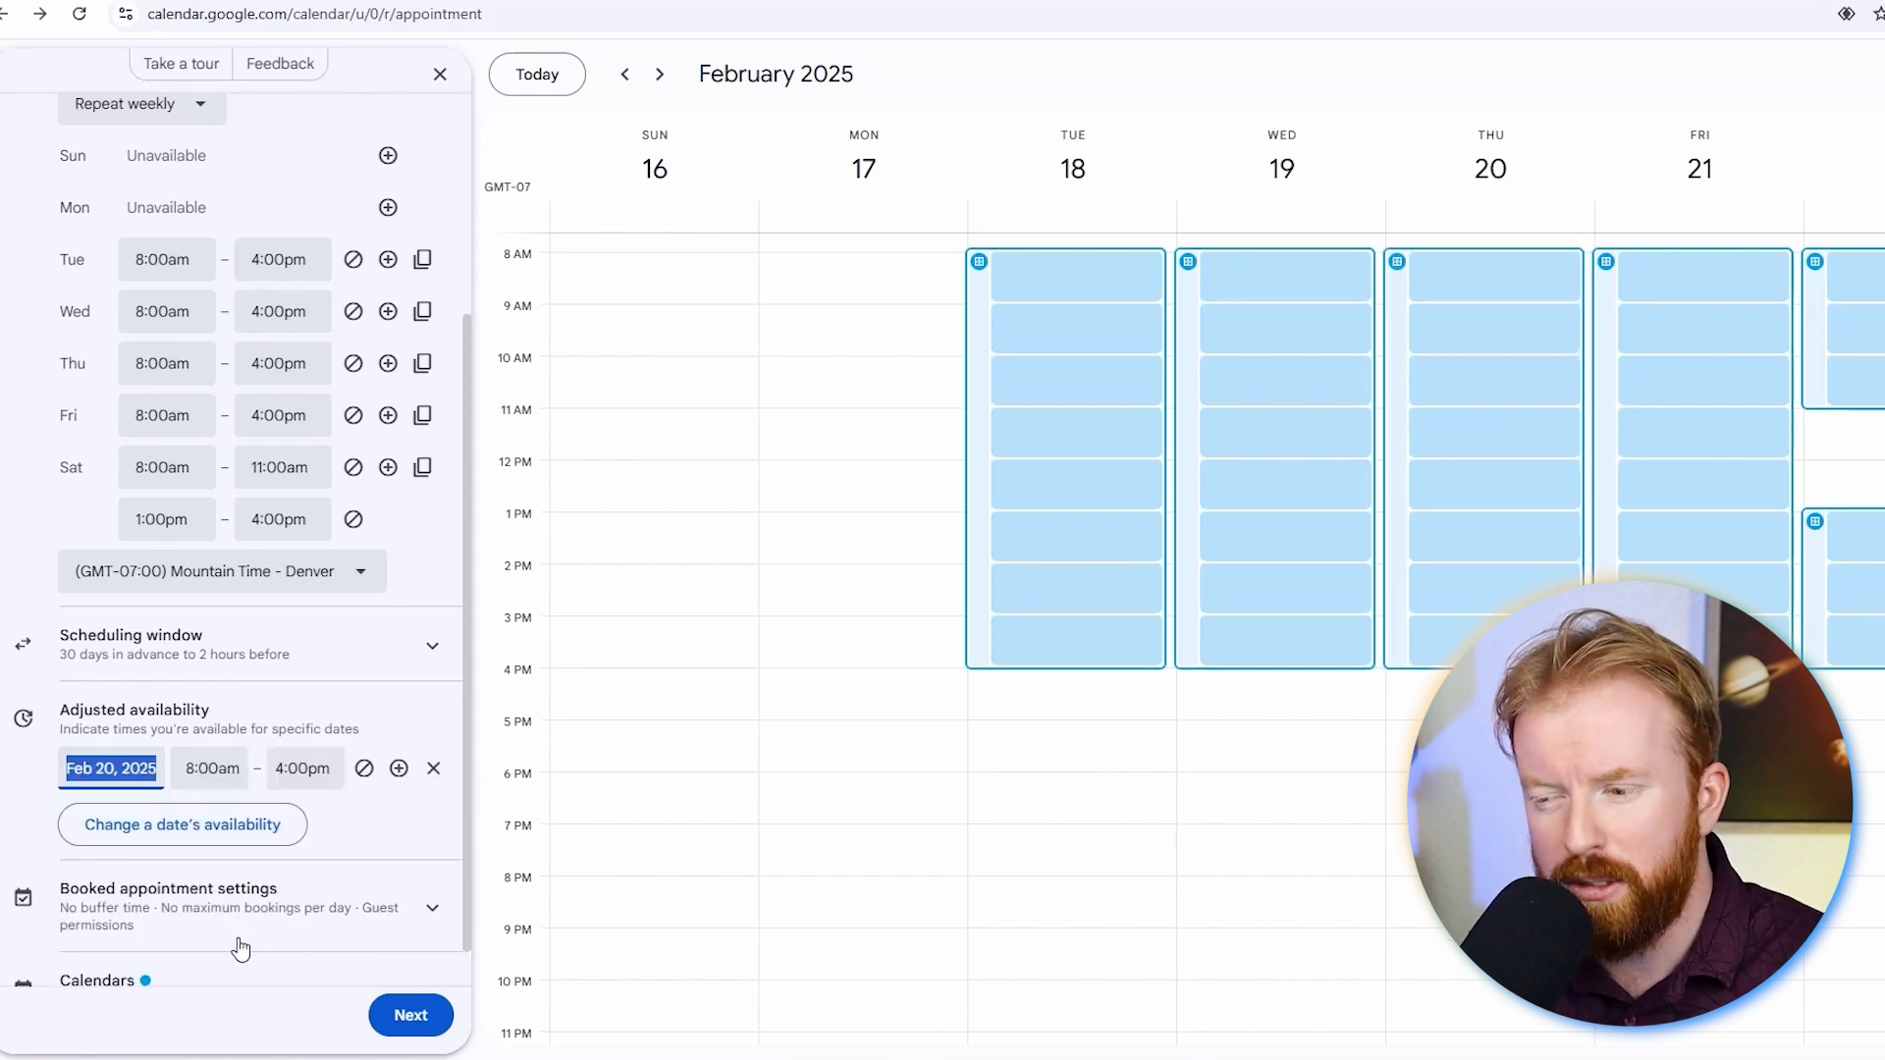
click(323, 776)
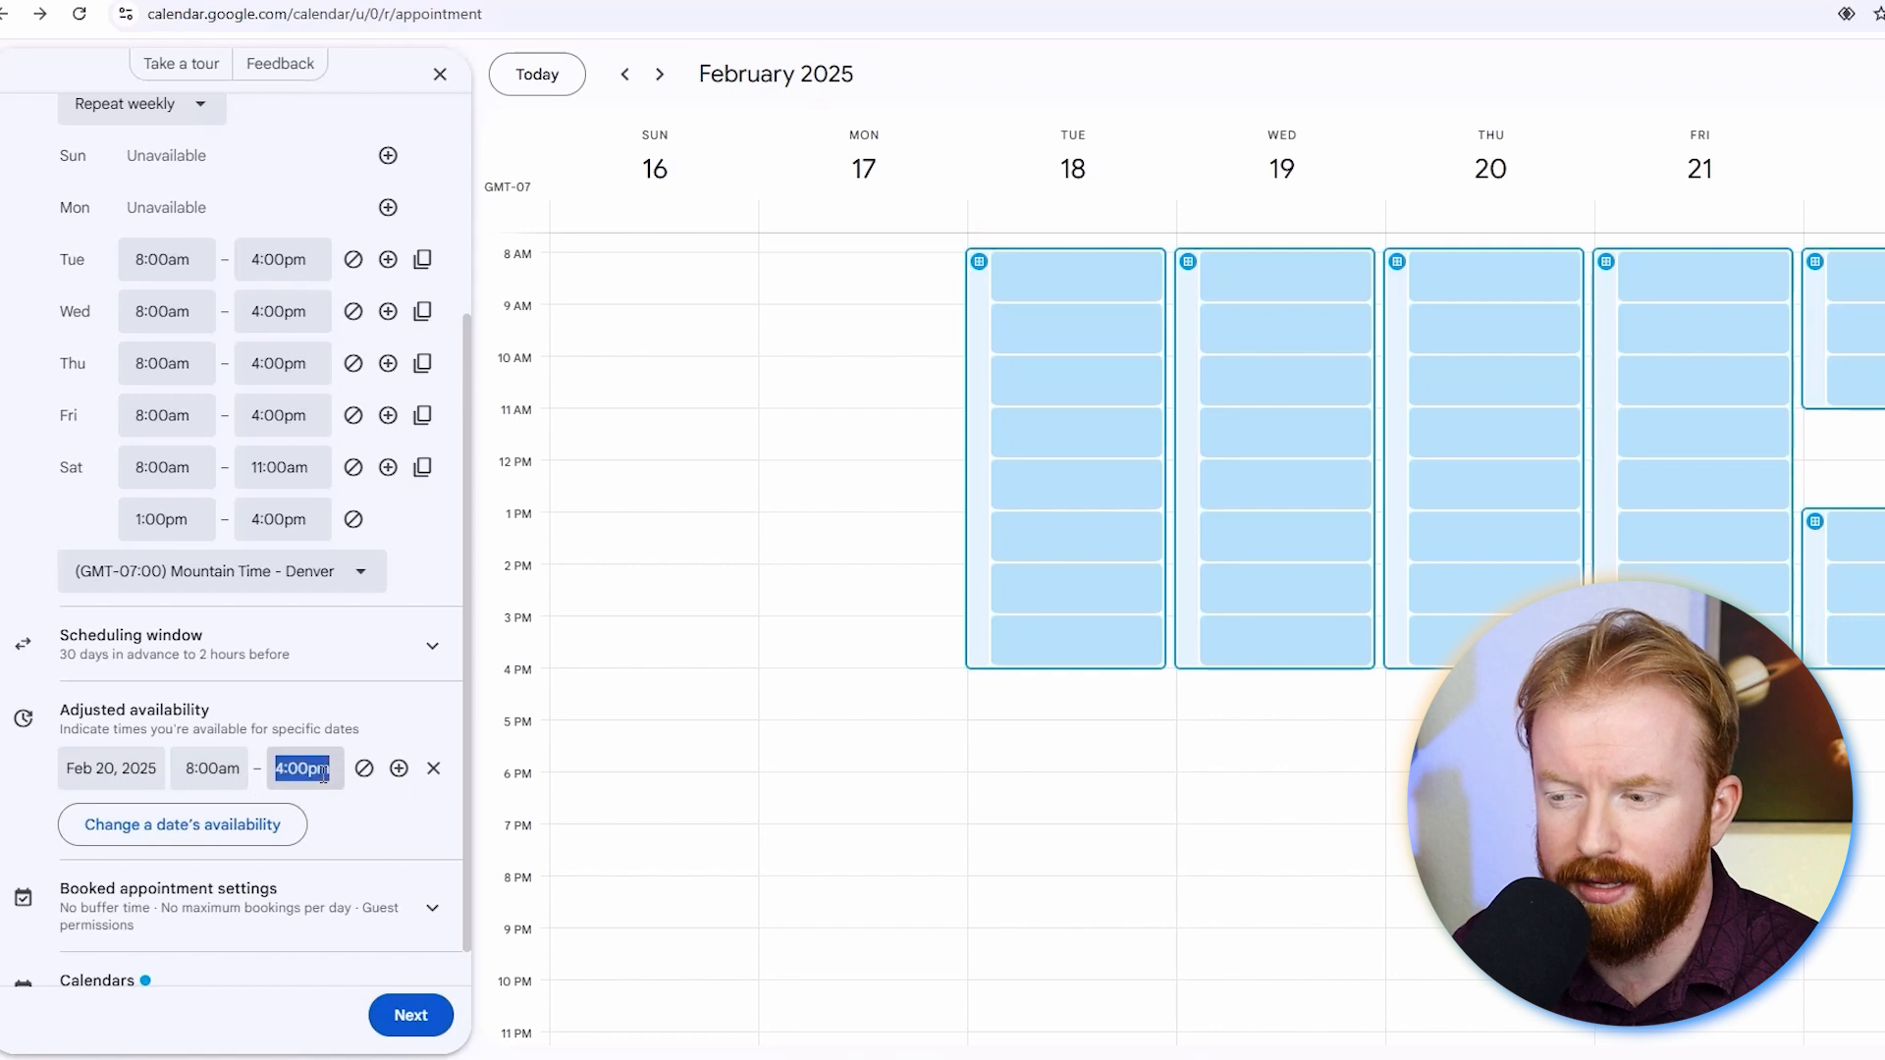
scroll(353, 864, up, 4)
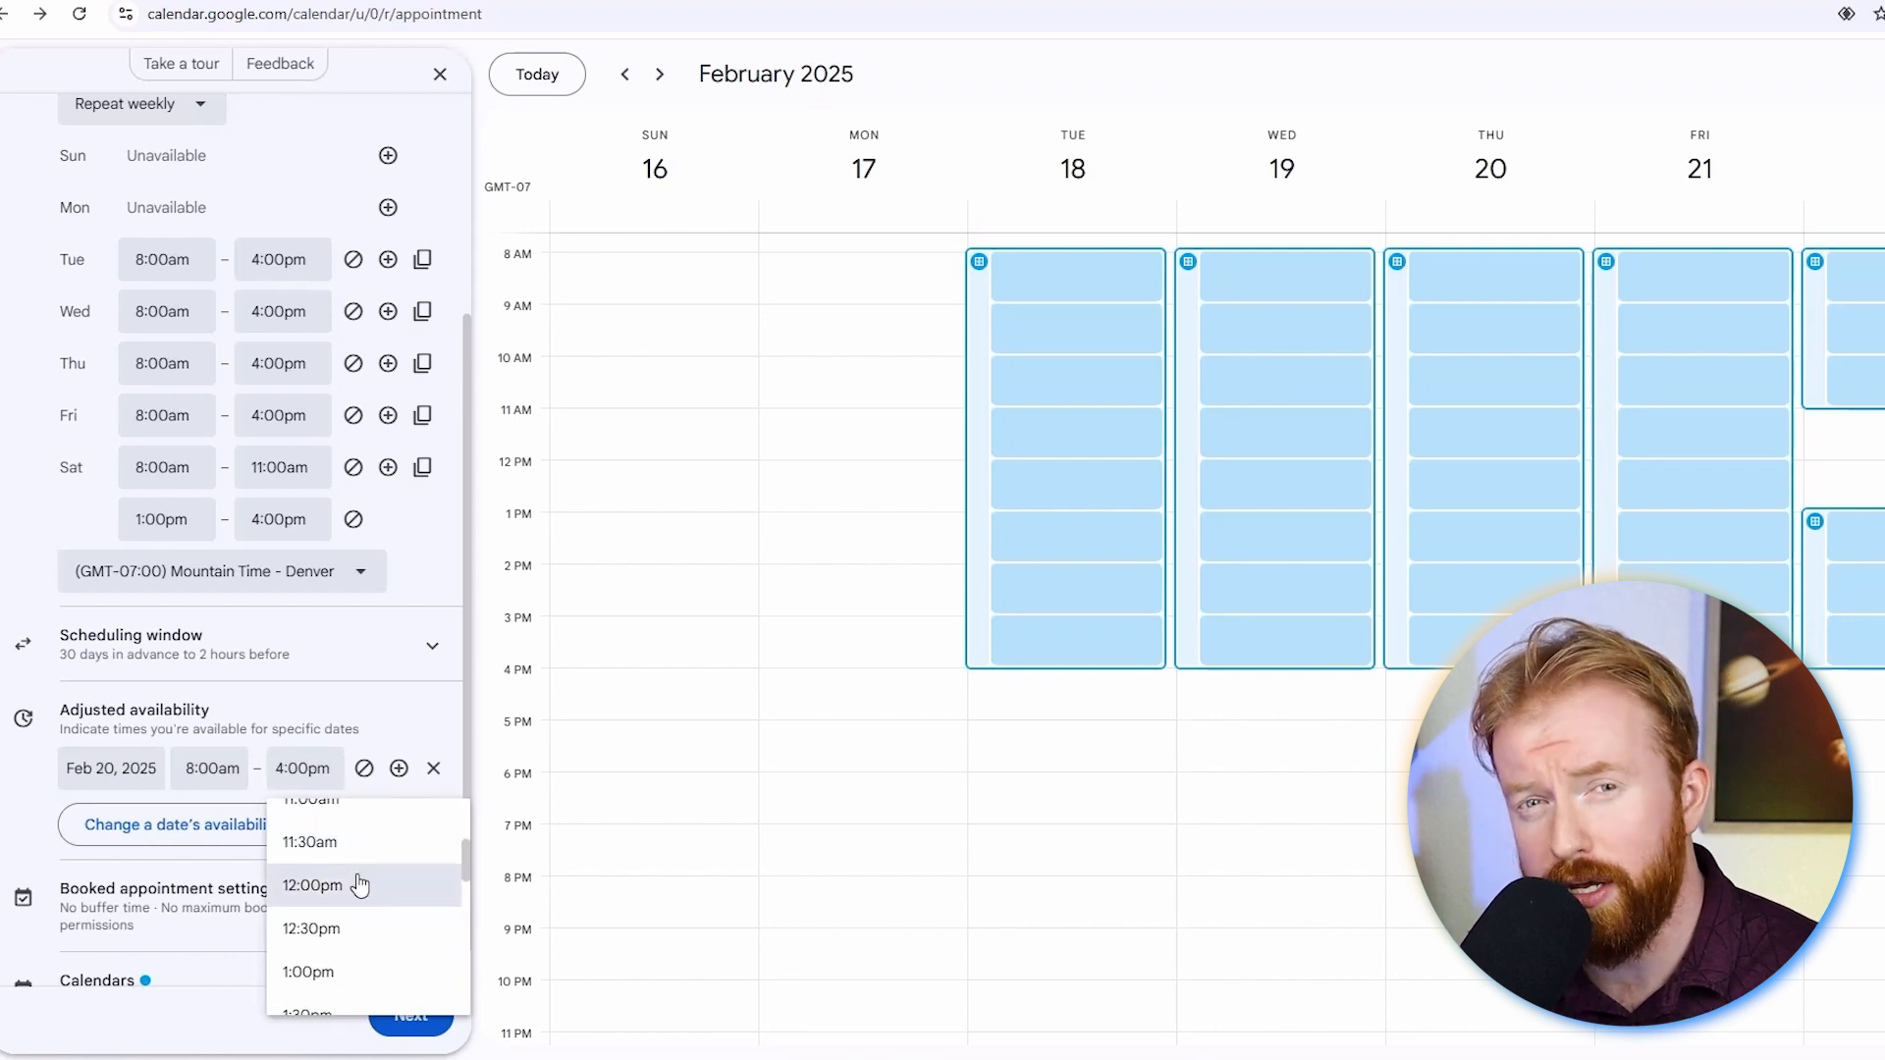
click(359, 885)
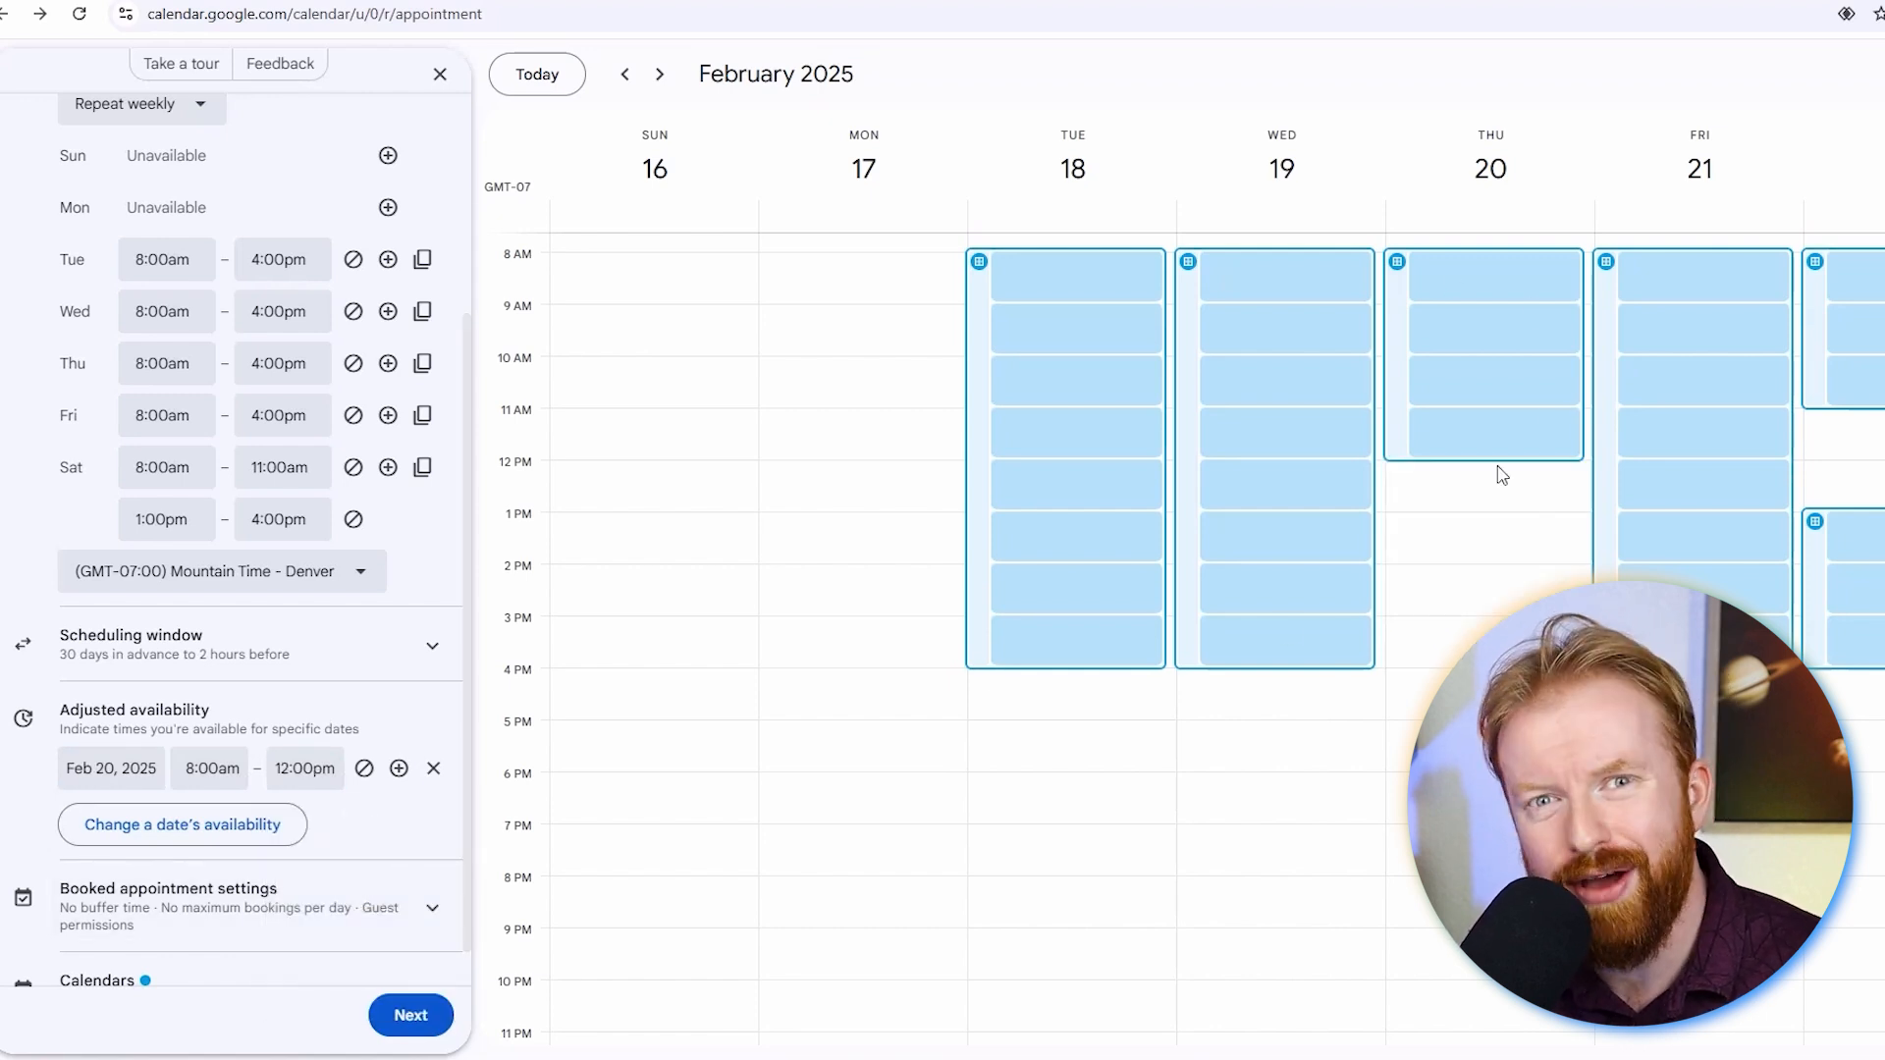
click(435, 770)
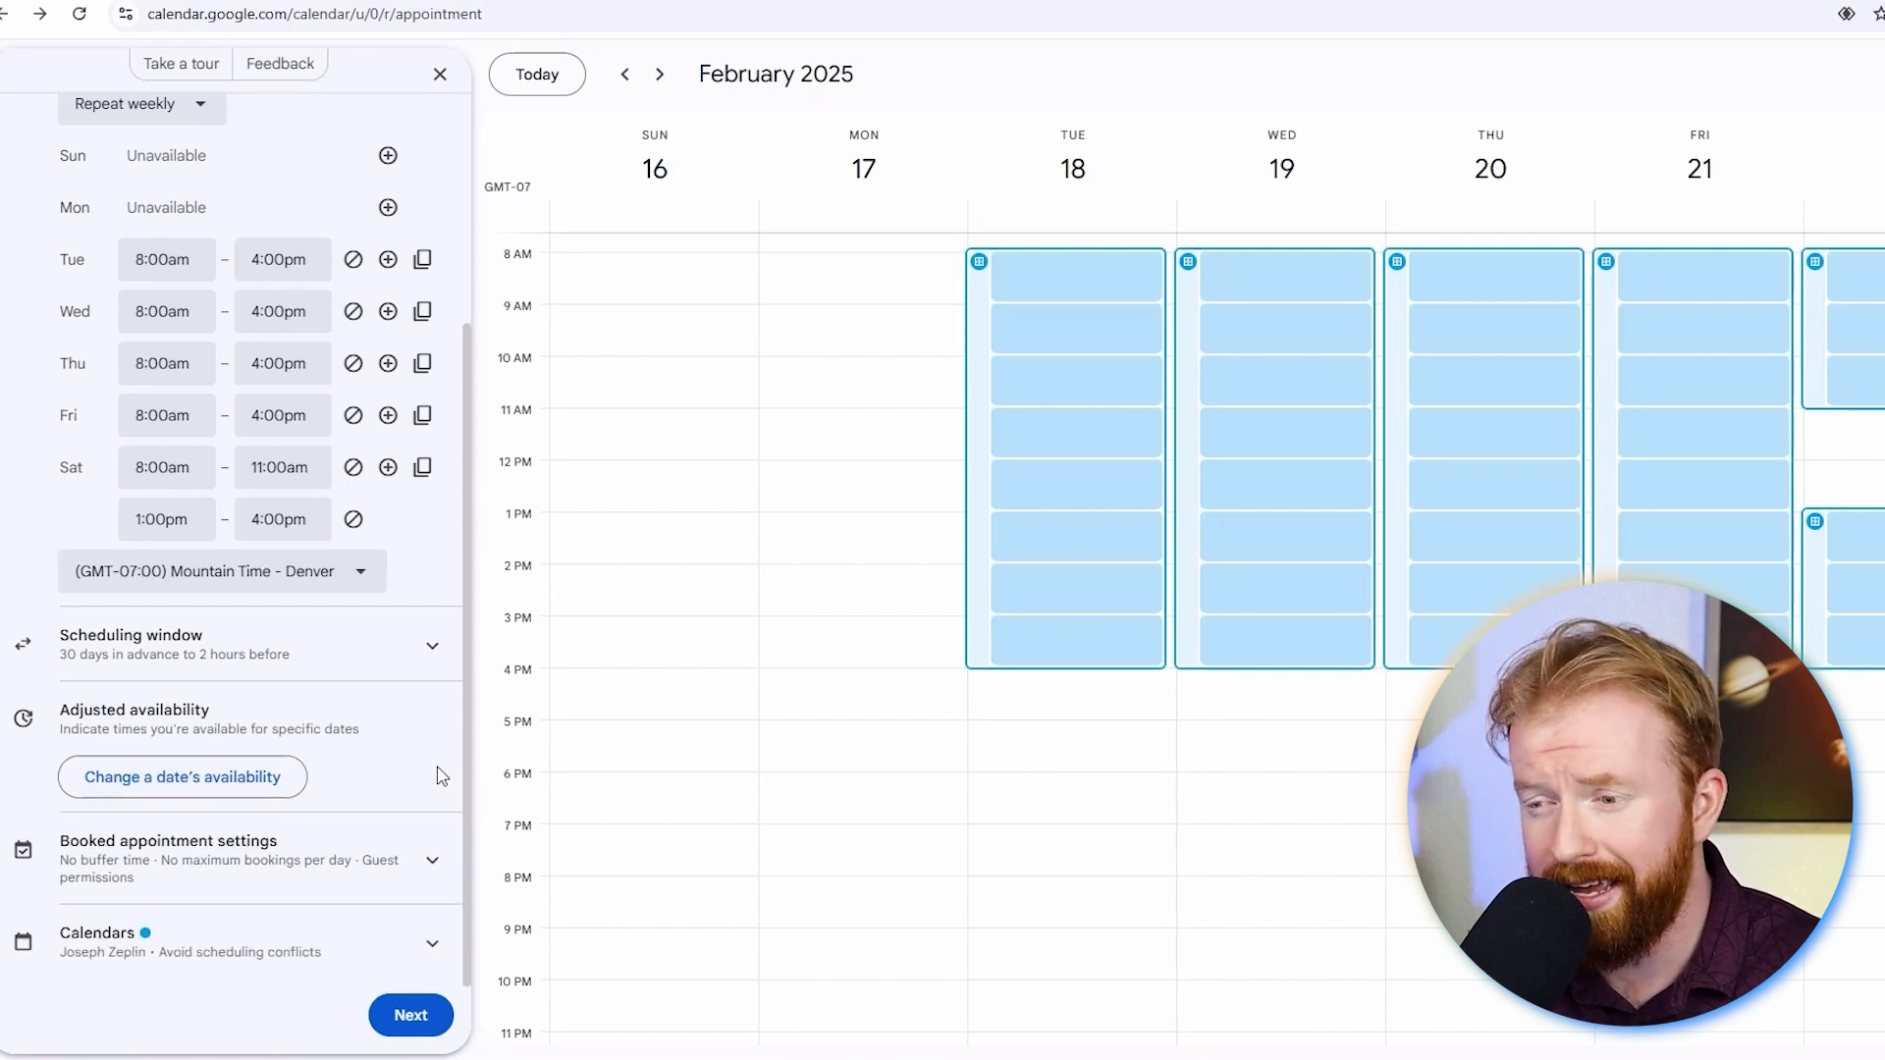
Try a 15-minute buffer time between appointment slots in the booked appointment settings, and turn the buffer off again
click(437, 872)
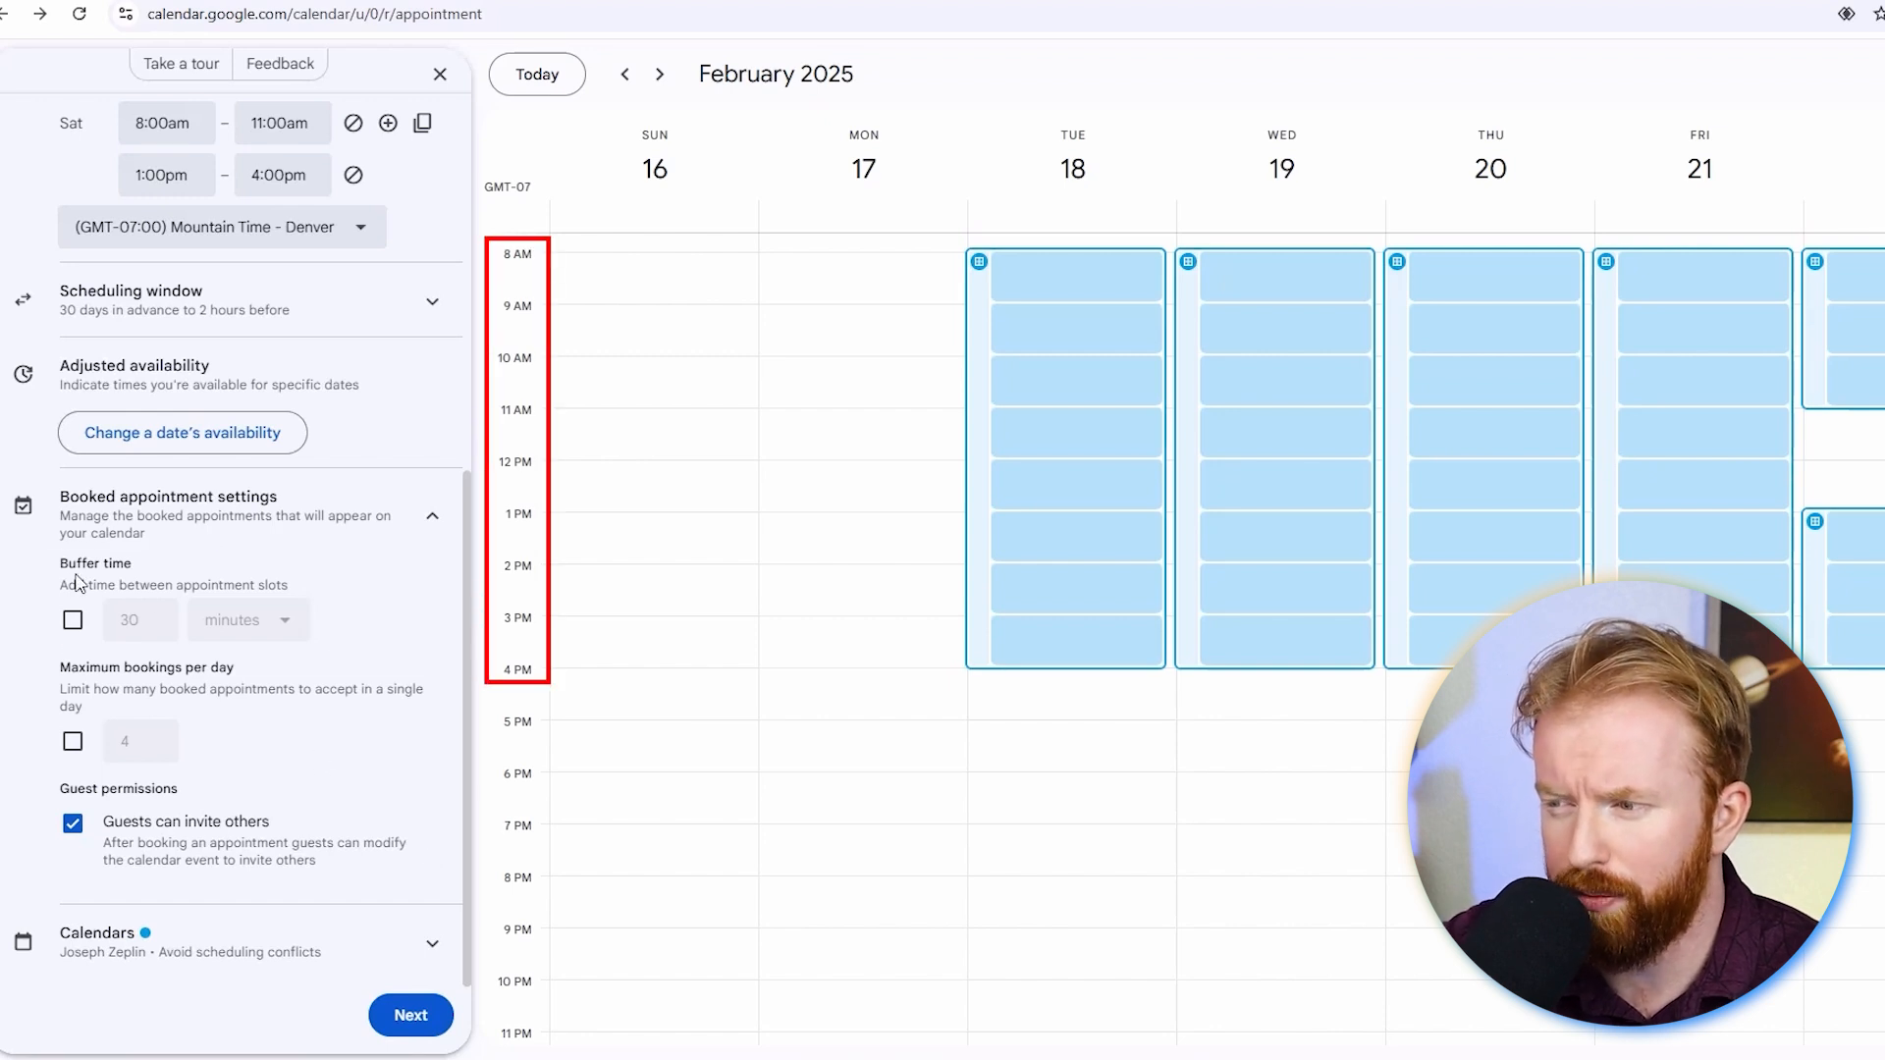
drag(60, 586, 290, 583)
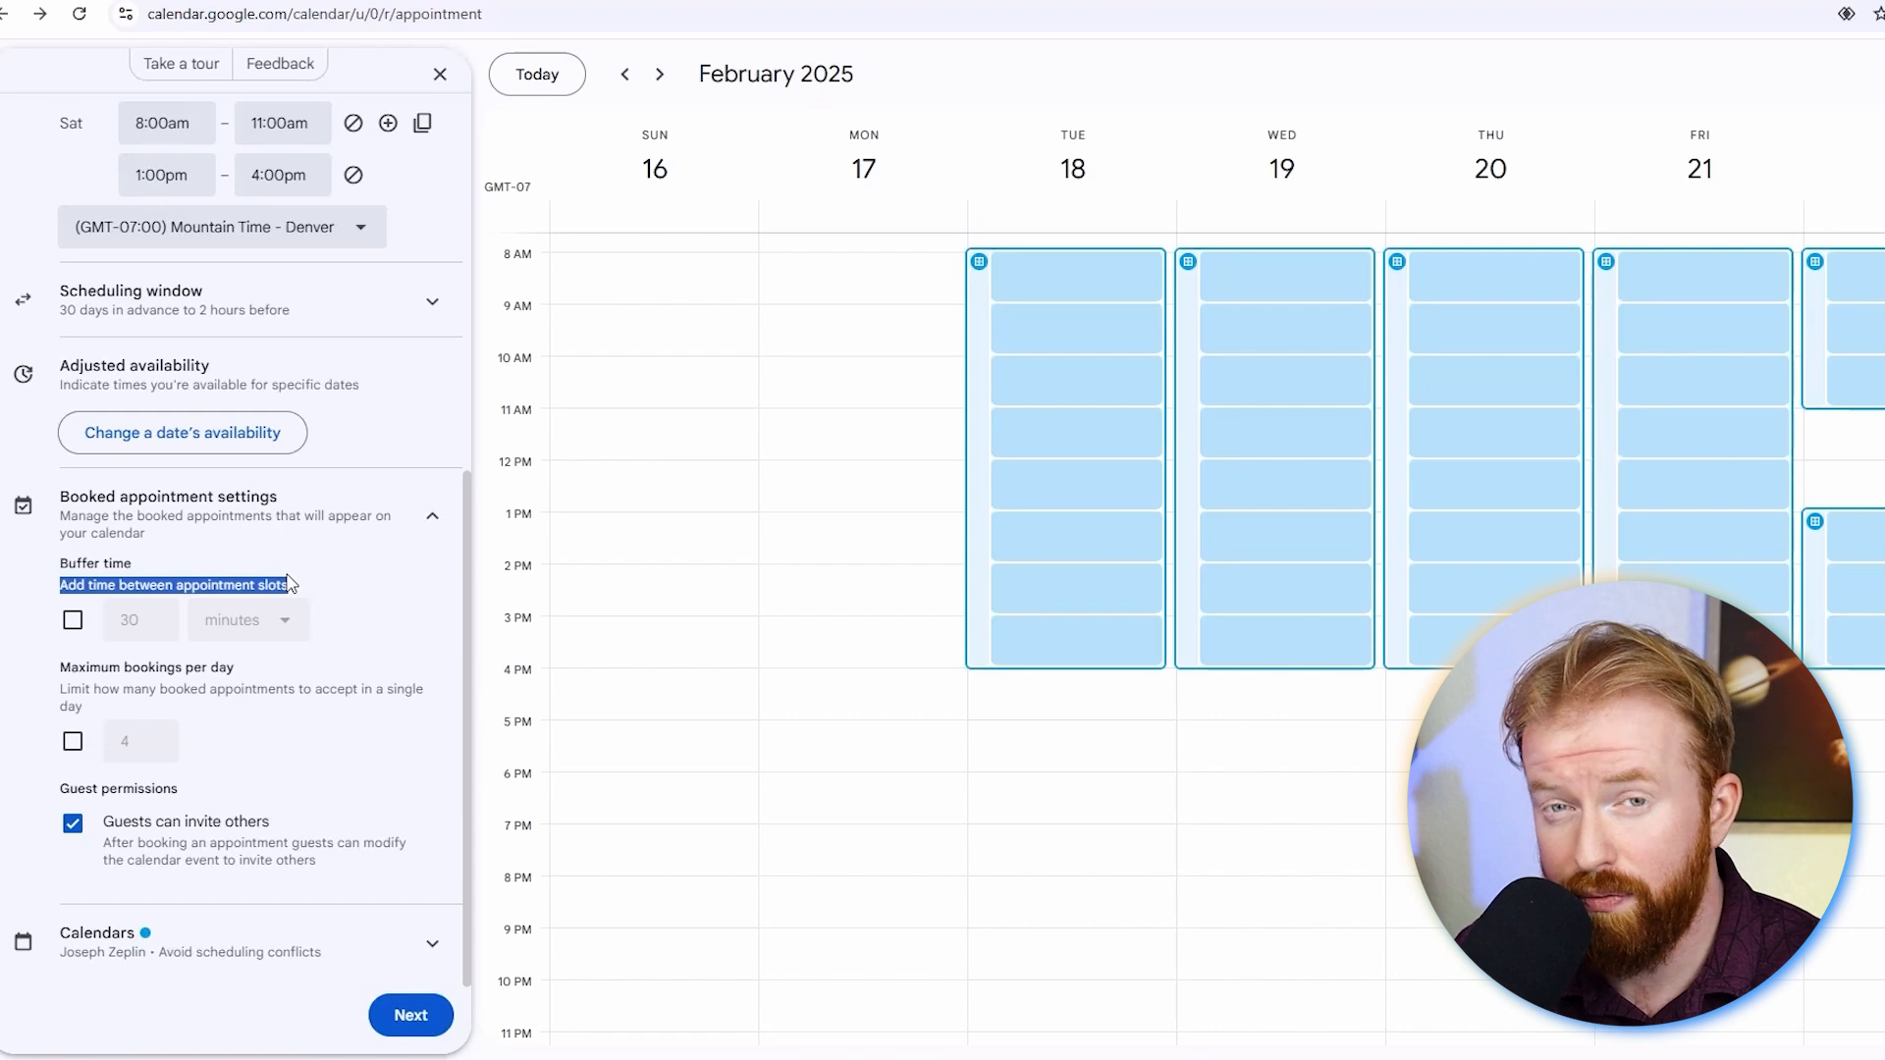
click(298, 569)
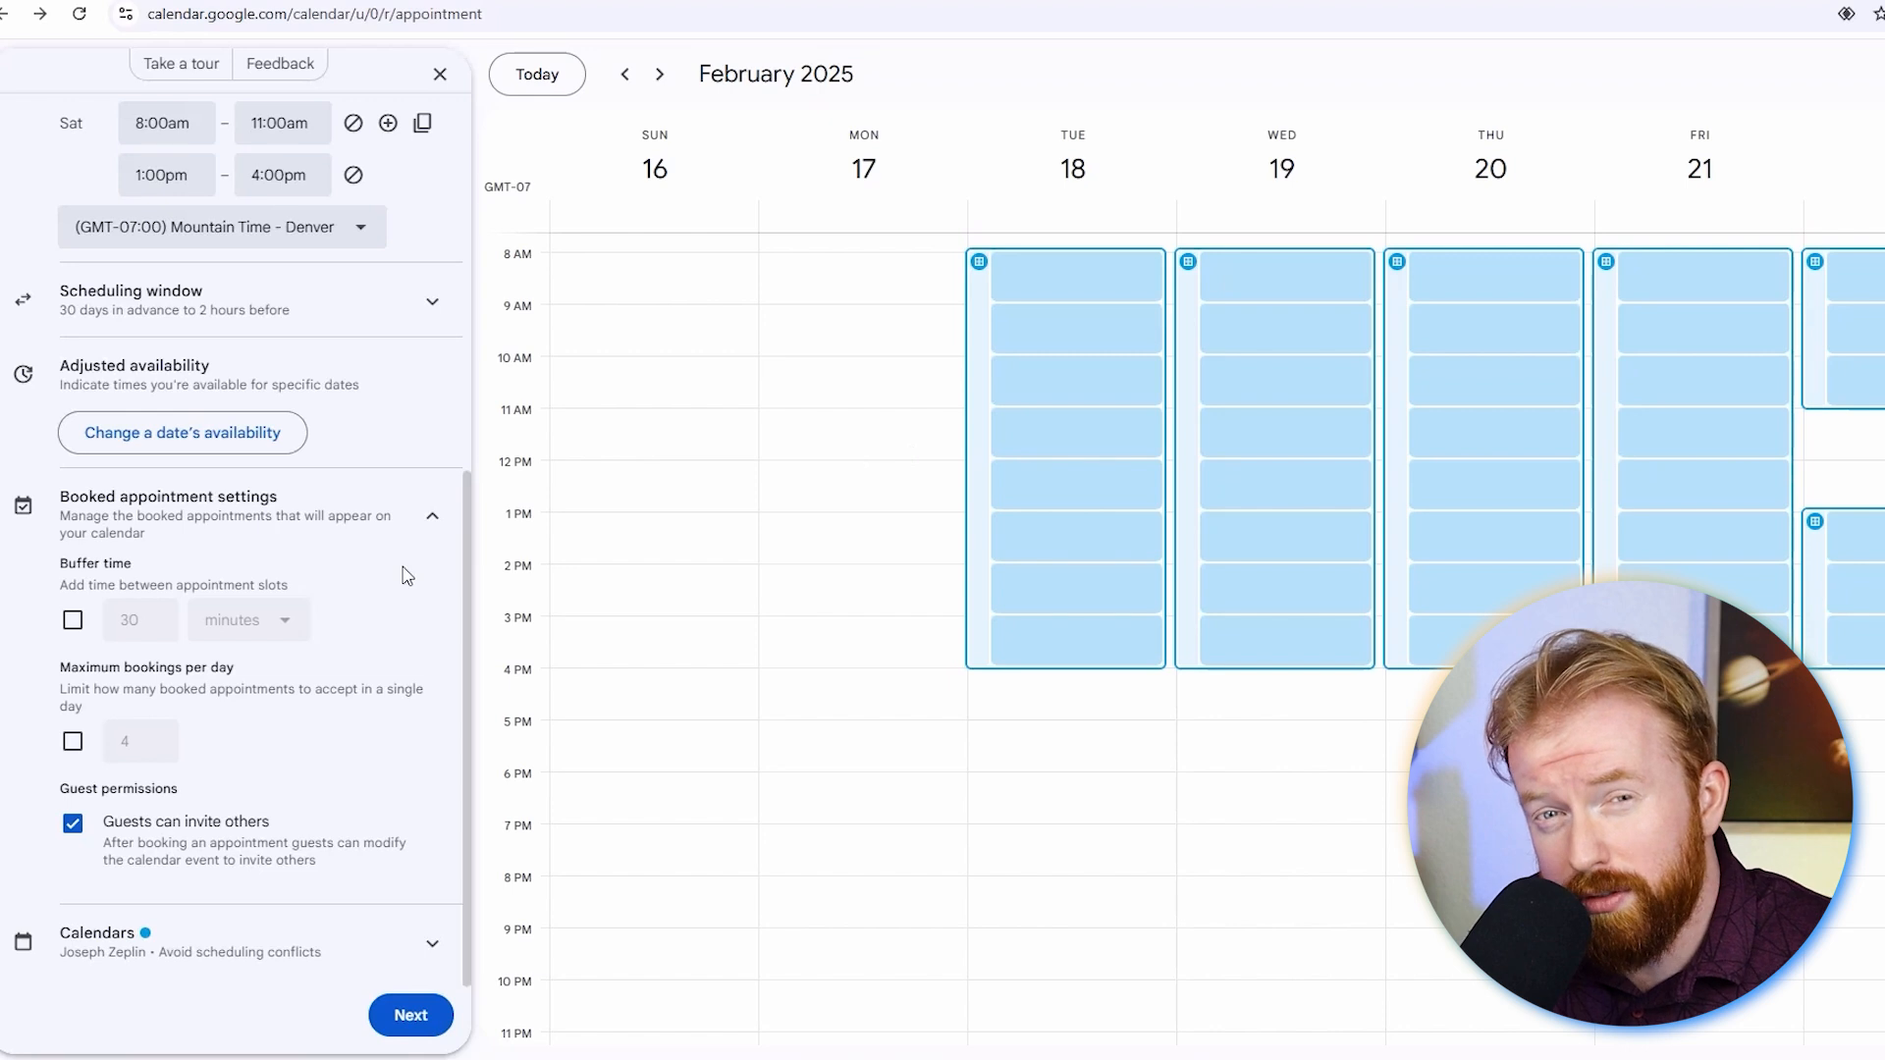
click(73, 621)
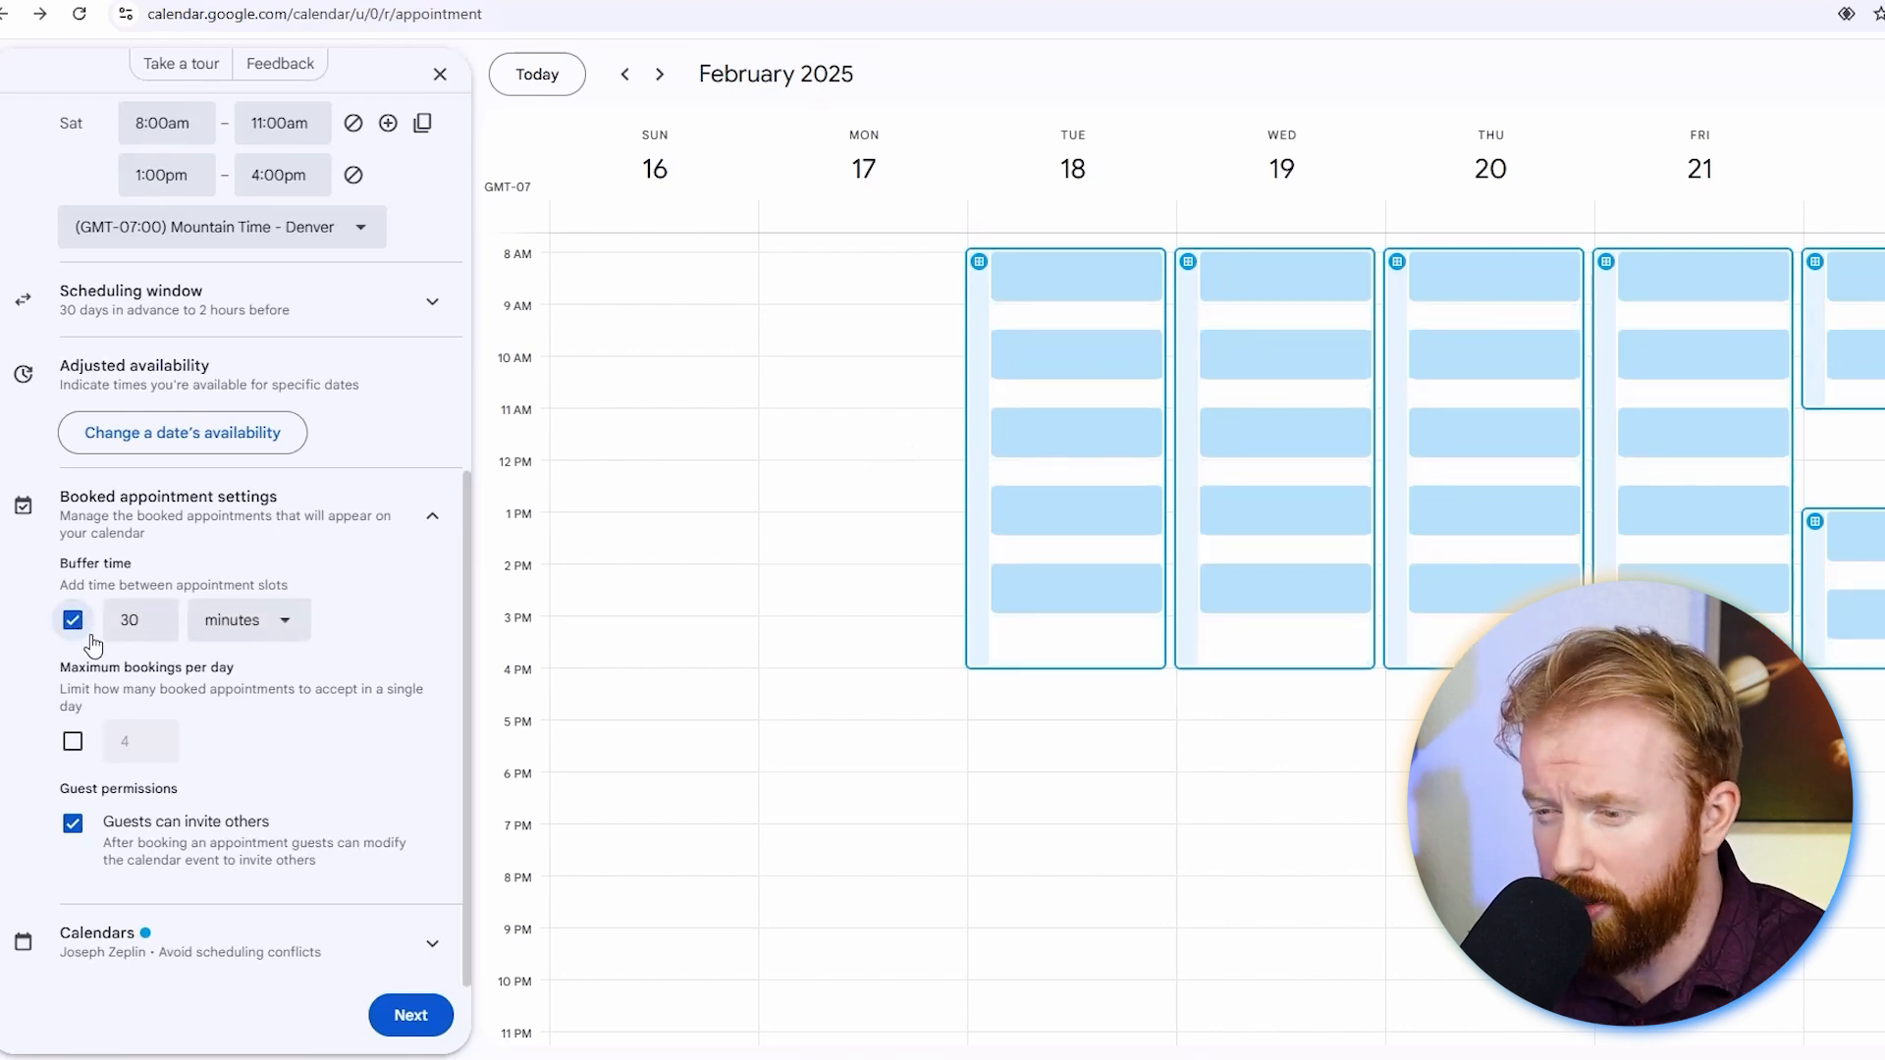
double_click(129, 620)
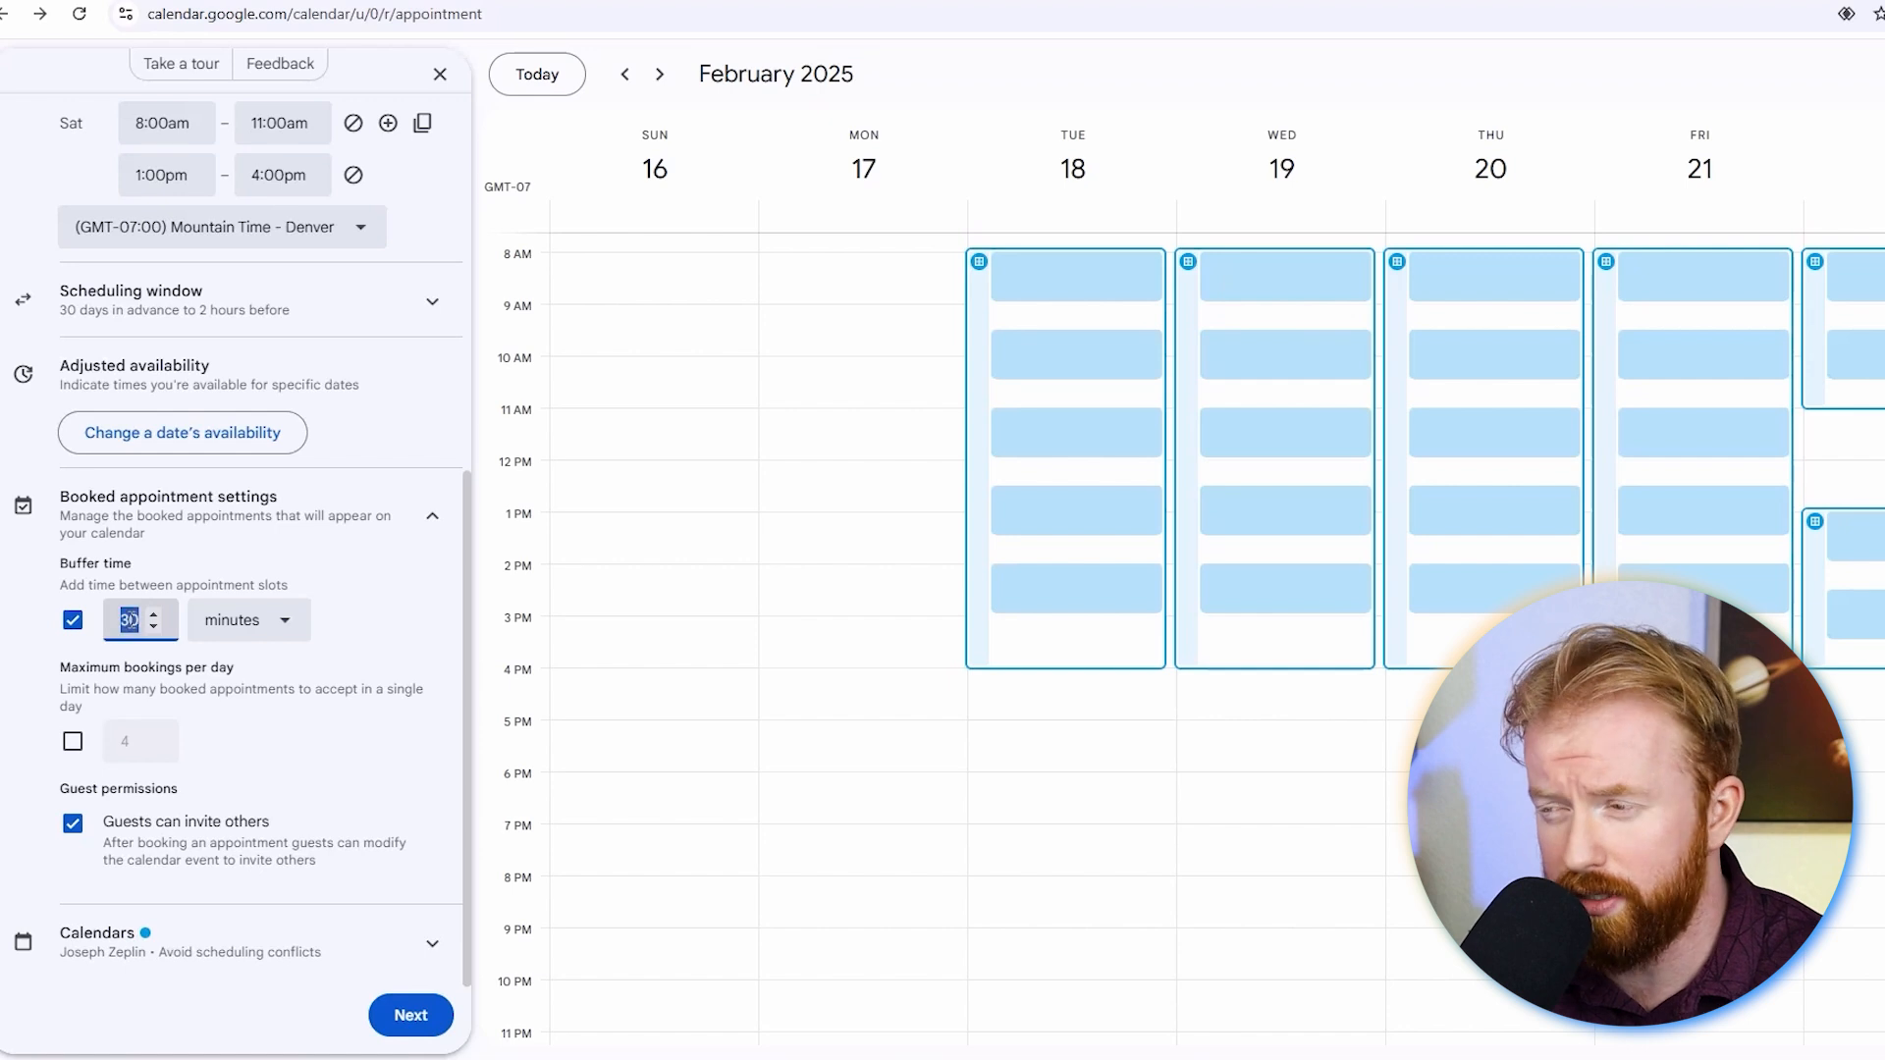
text(15)
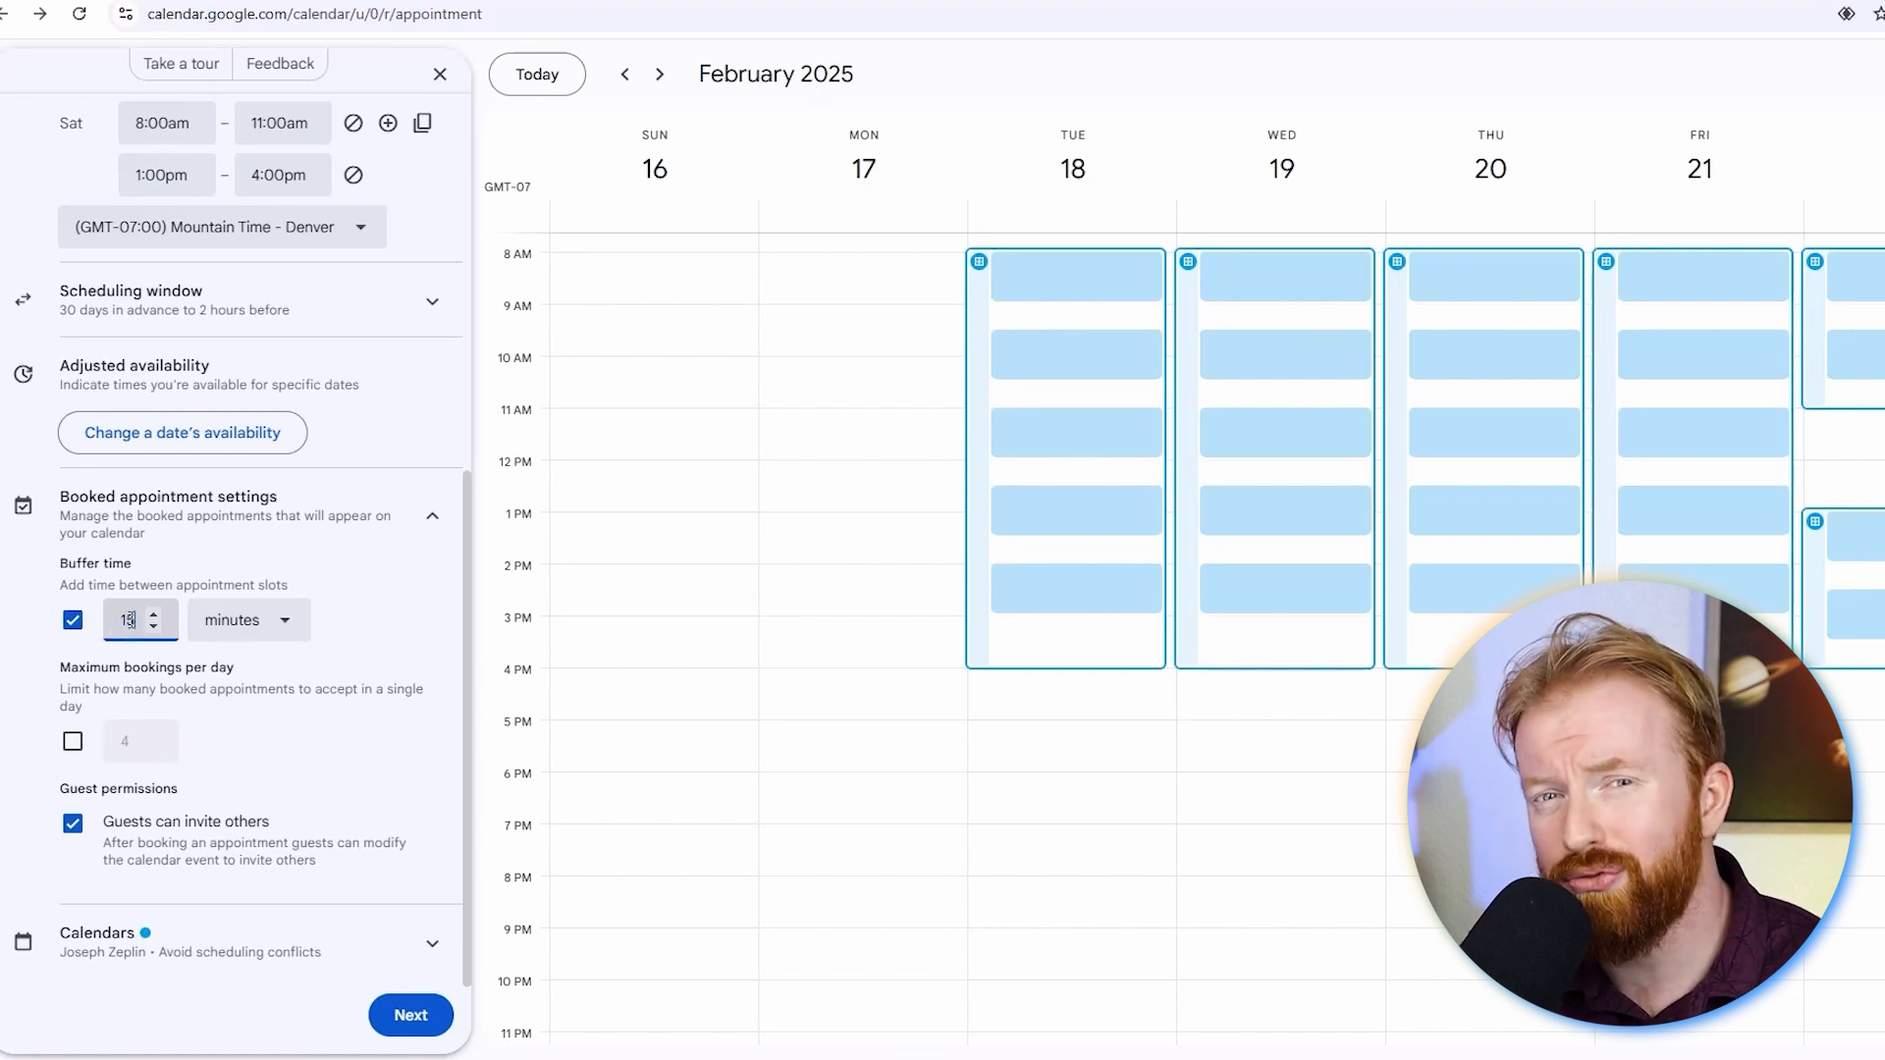
click(352, 550)
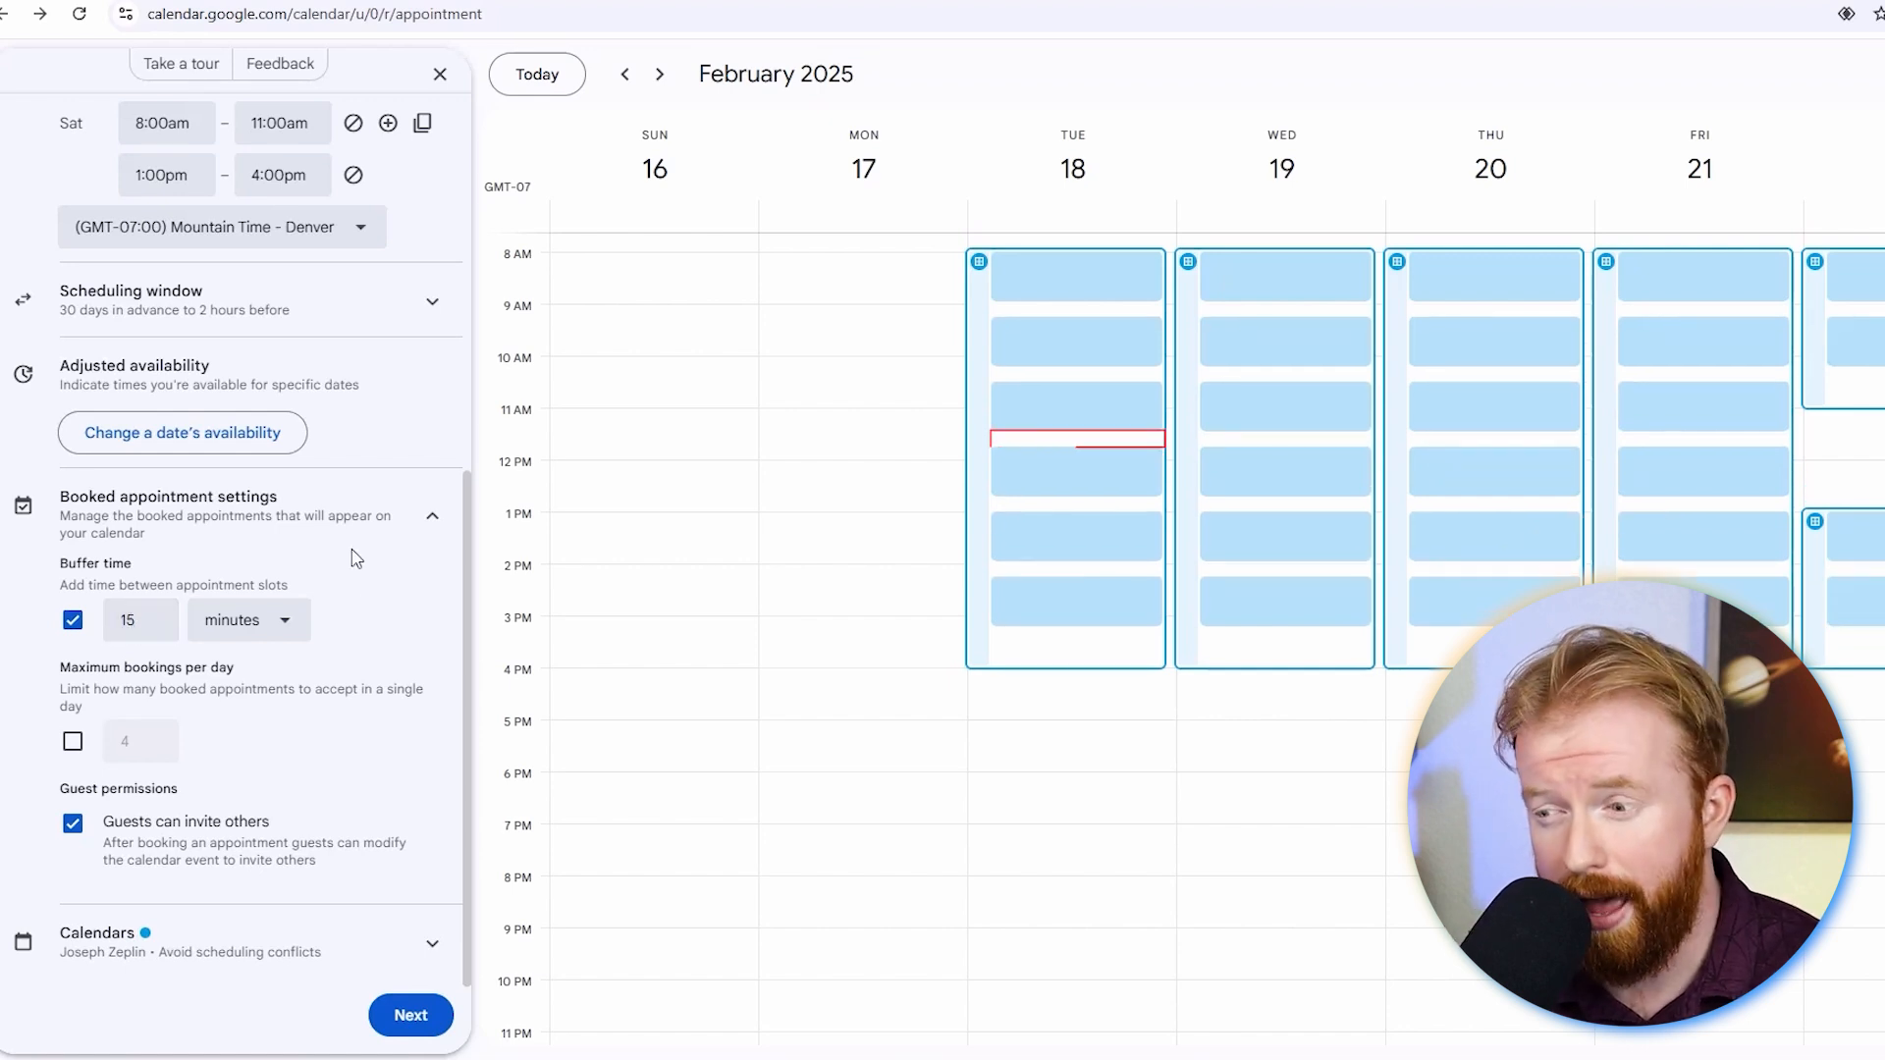
click(79, 626)
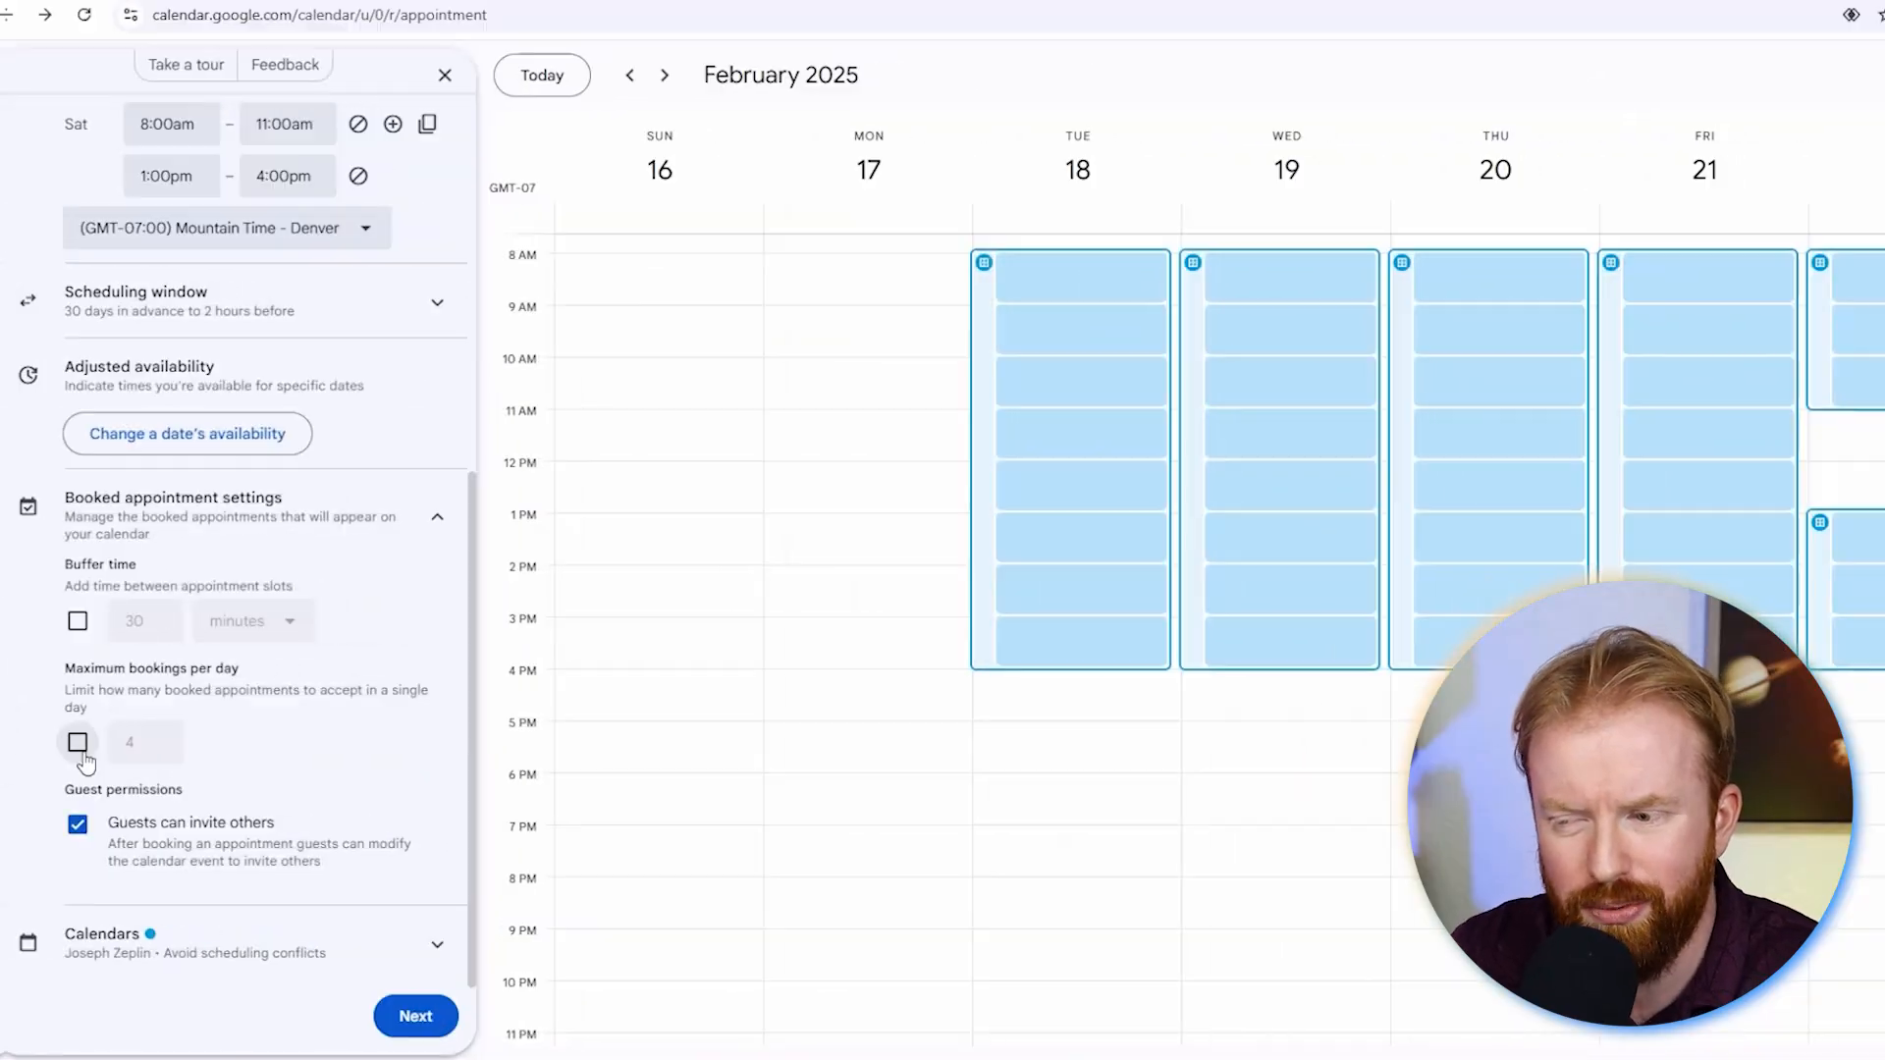
Try limiting the maximum bookings per day to 4, remove the limit, and collapse the booked appointment settings
click(73, 748)
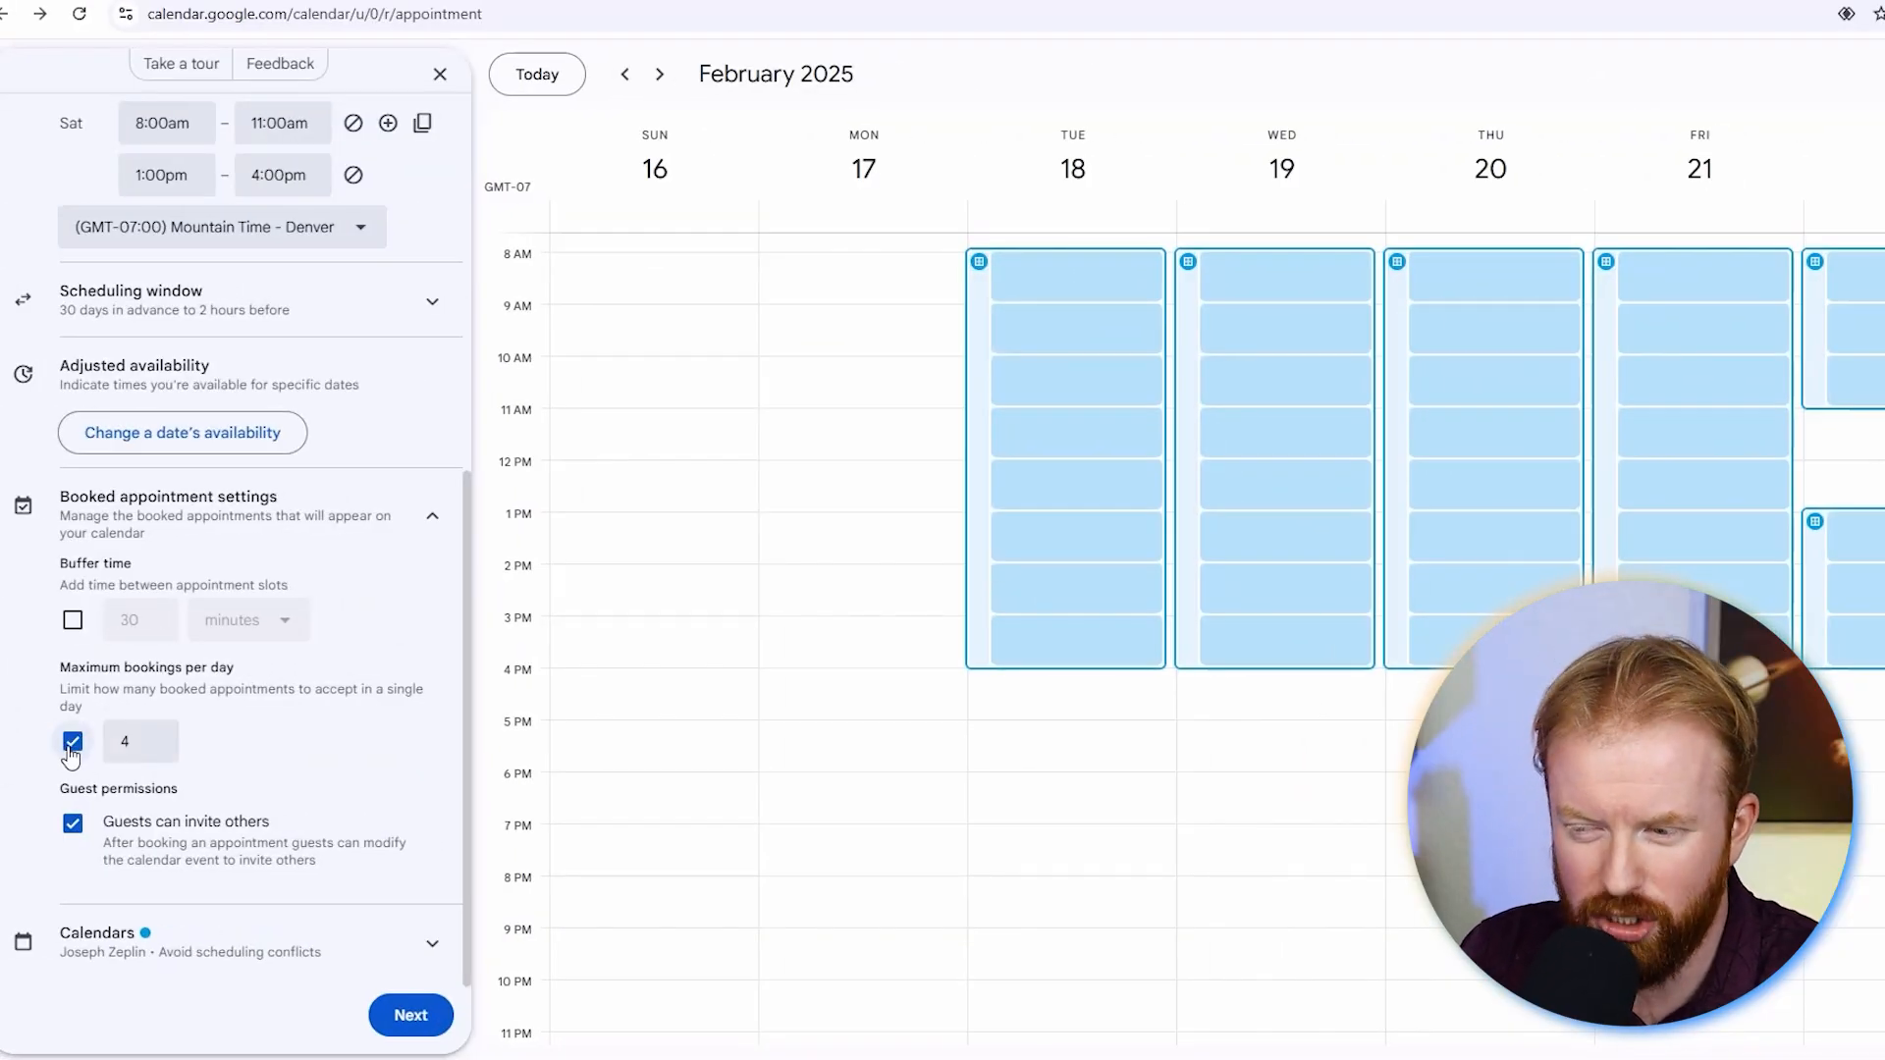
click(70, 748)
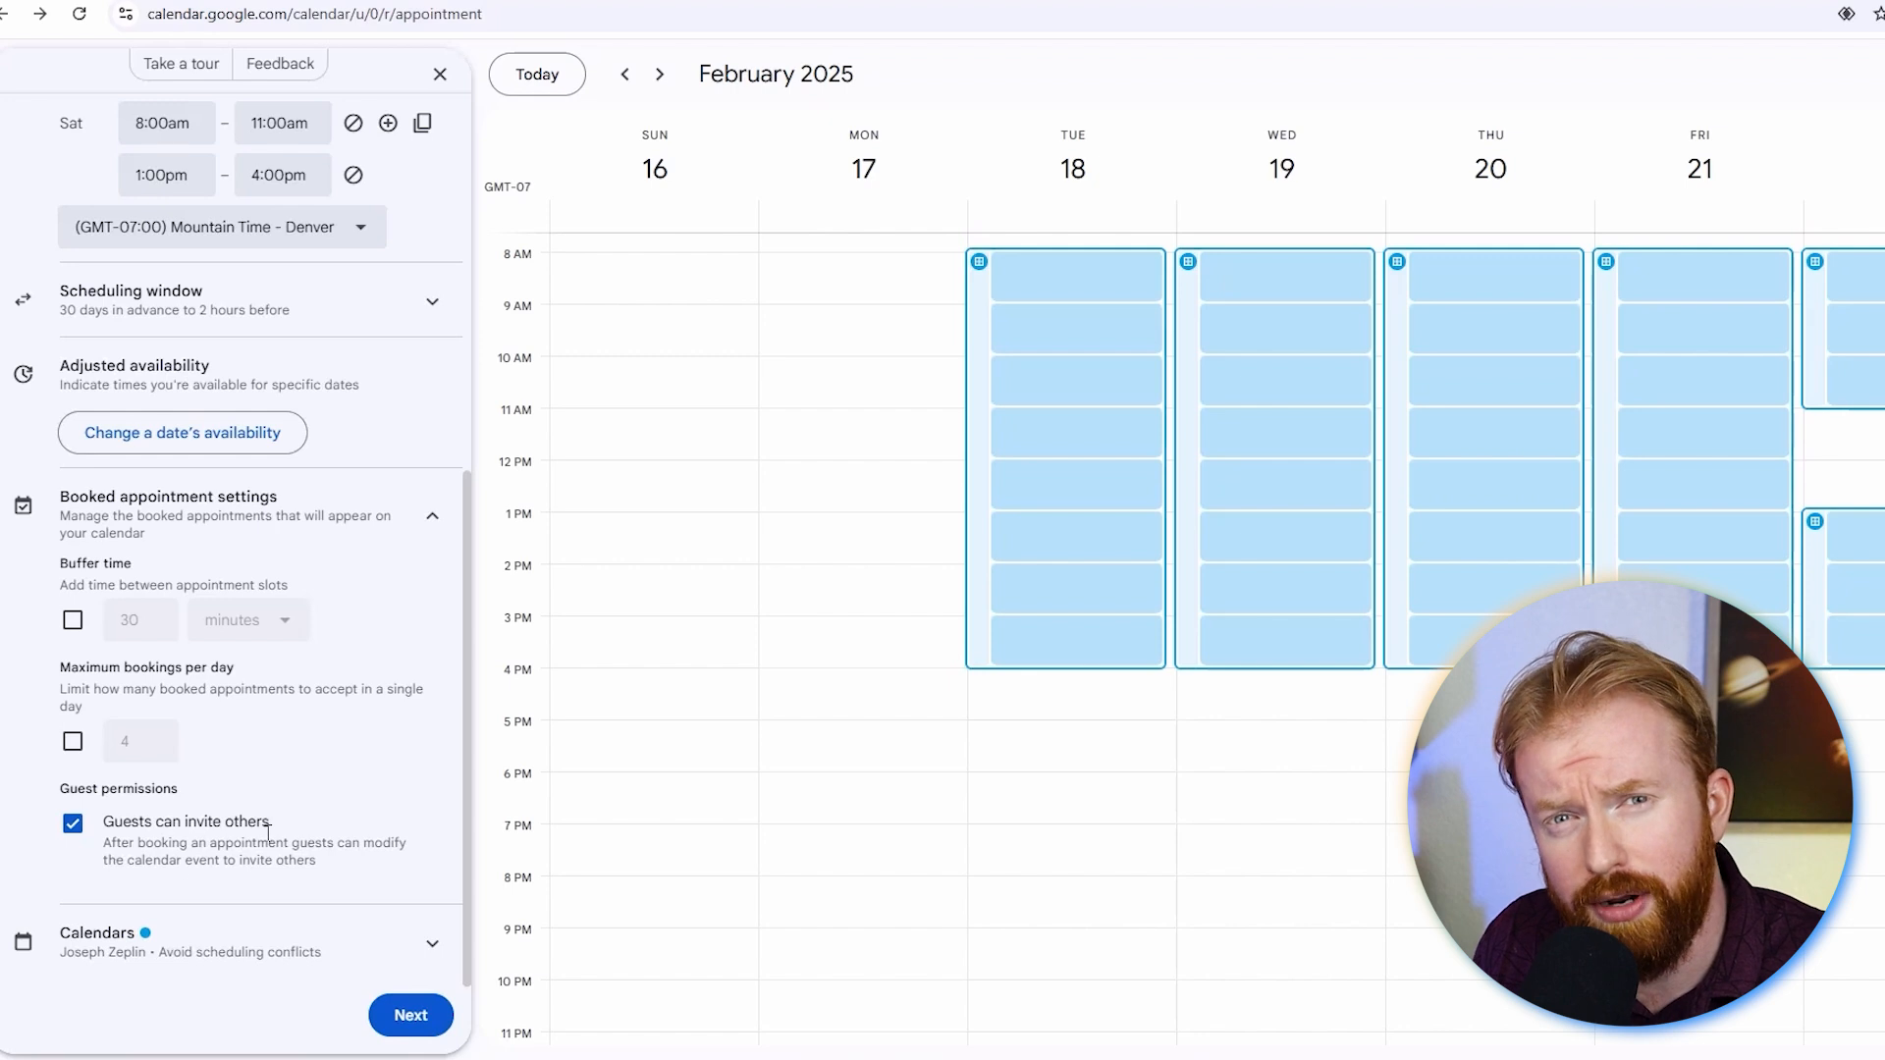
click(429, 521)
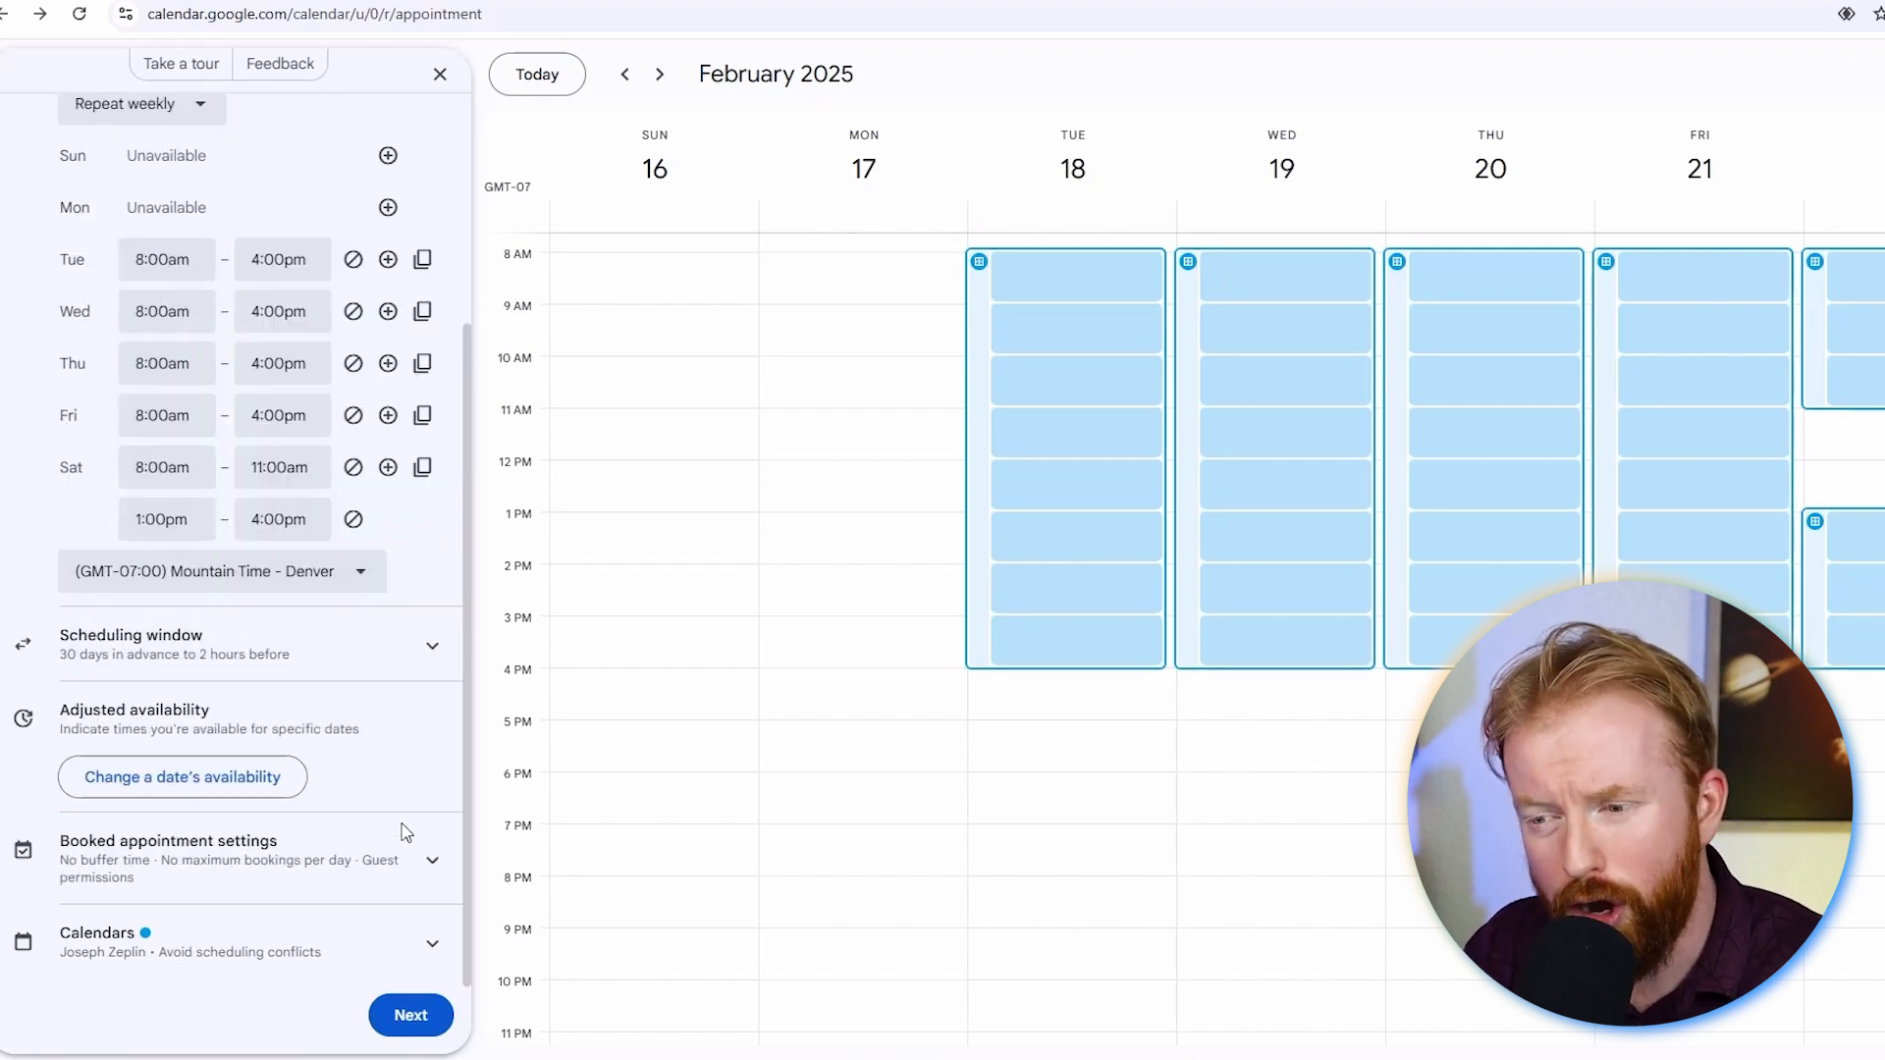
Review the calendar availability check in the calendars settings and the Google One Premium plan for connecting more calendars
click(440, 954)
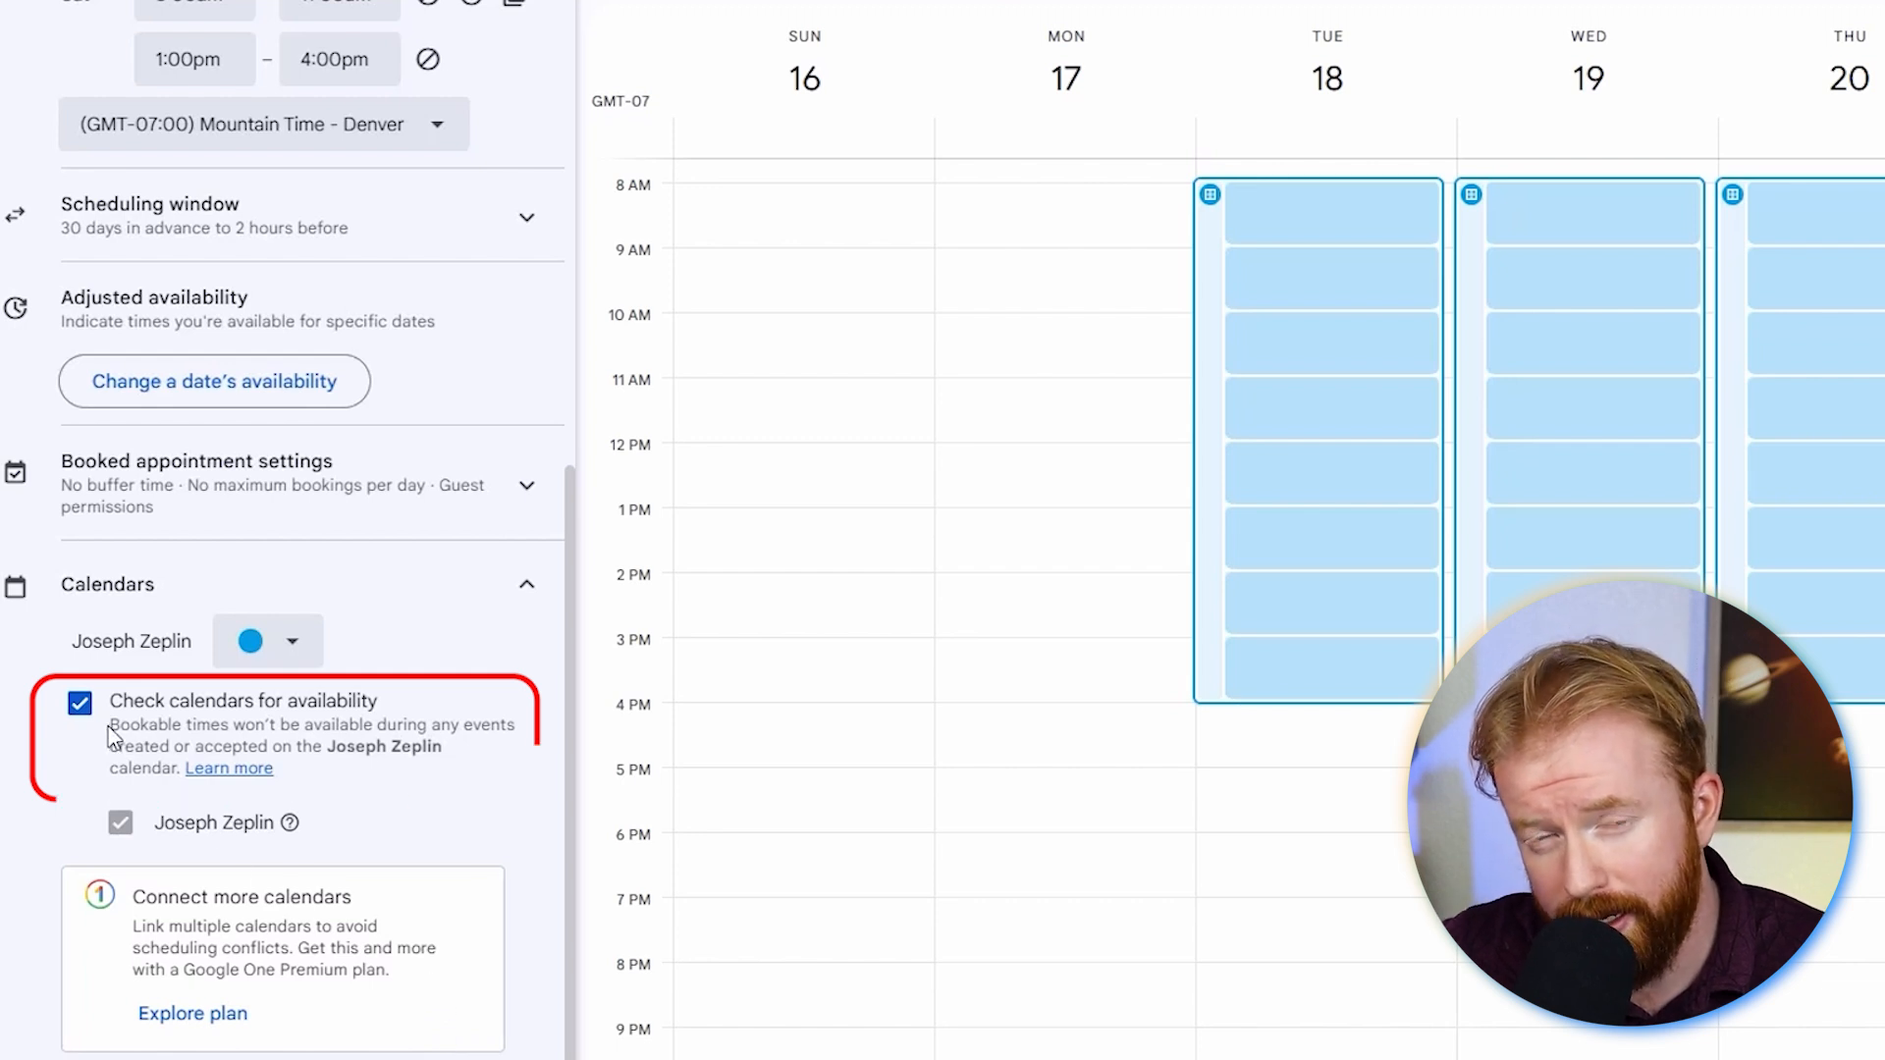
drag(118, 726, 513, 727)
click(446, 770)
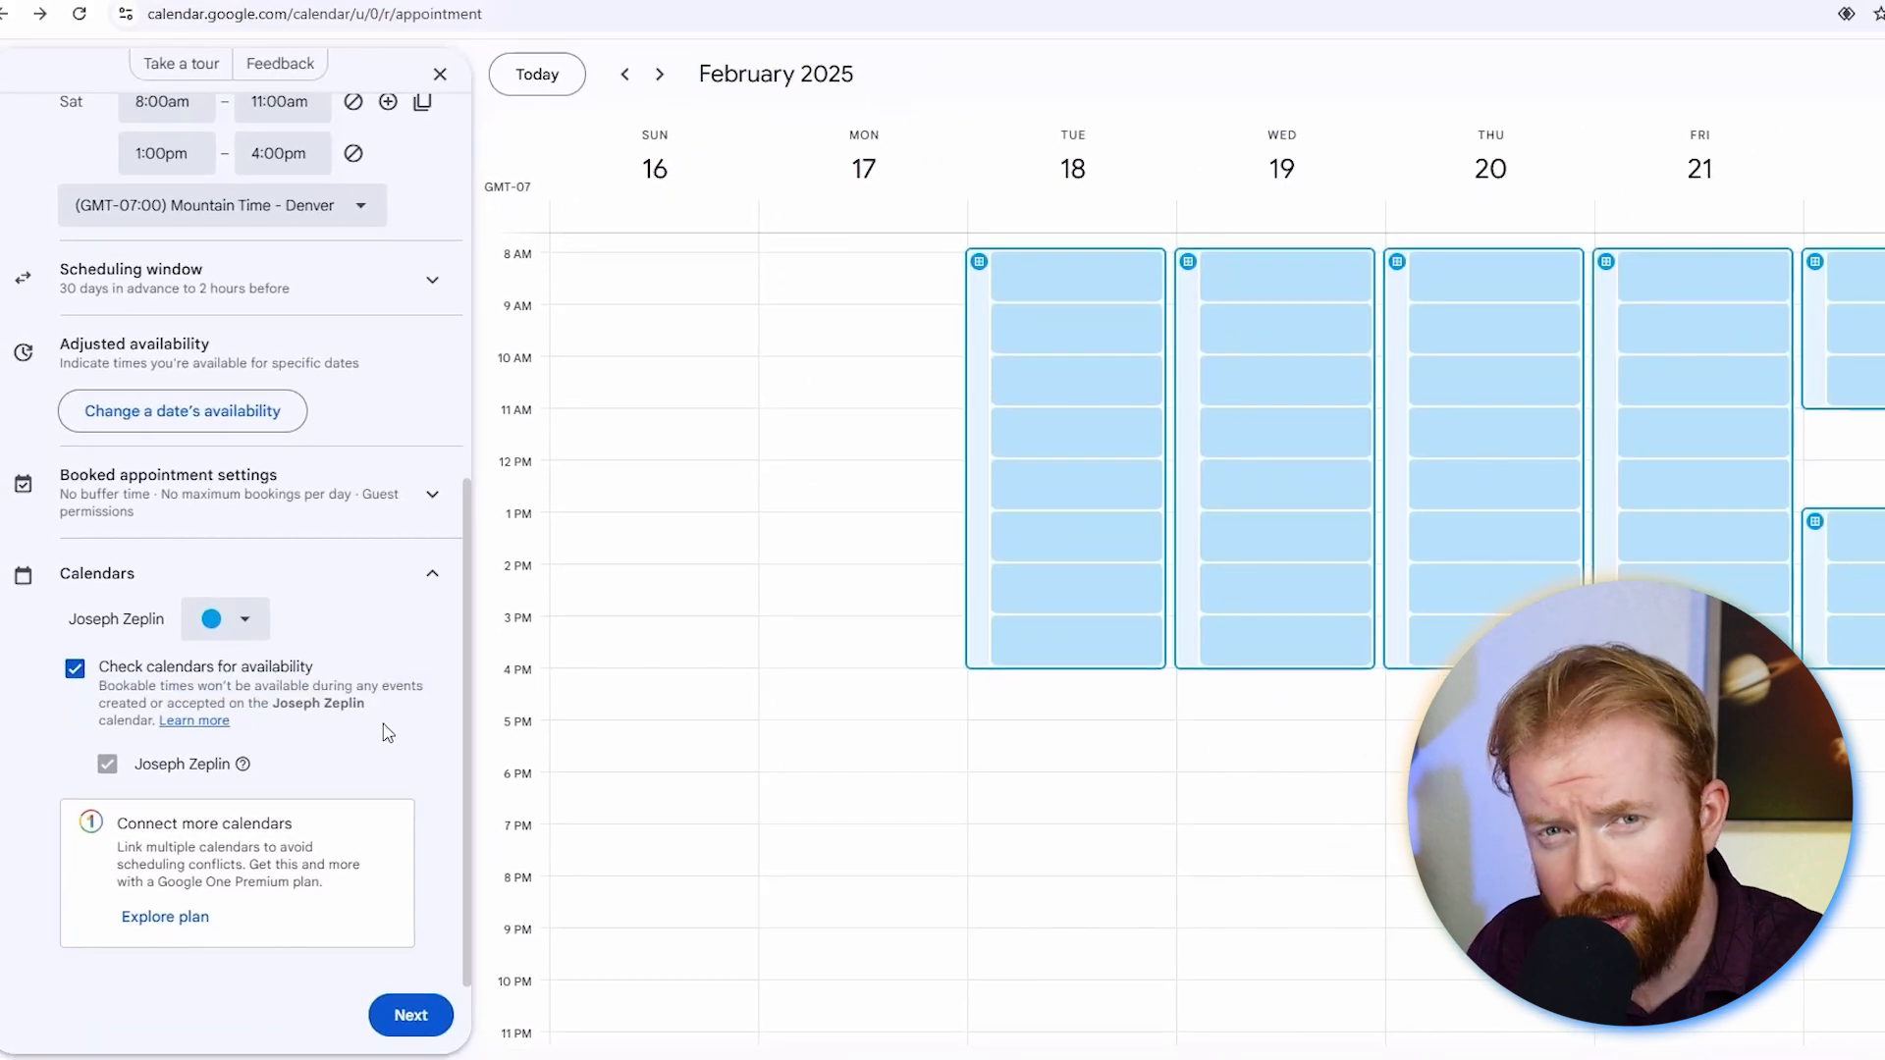
drag(379, 705, 275, 705)
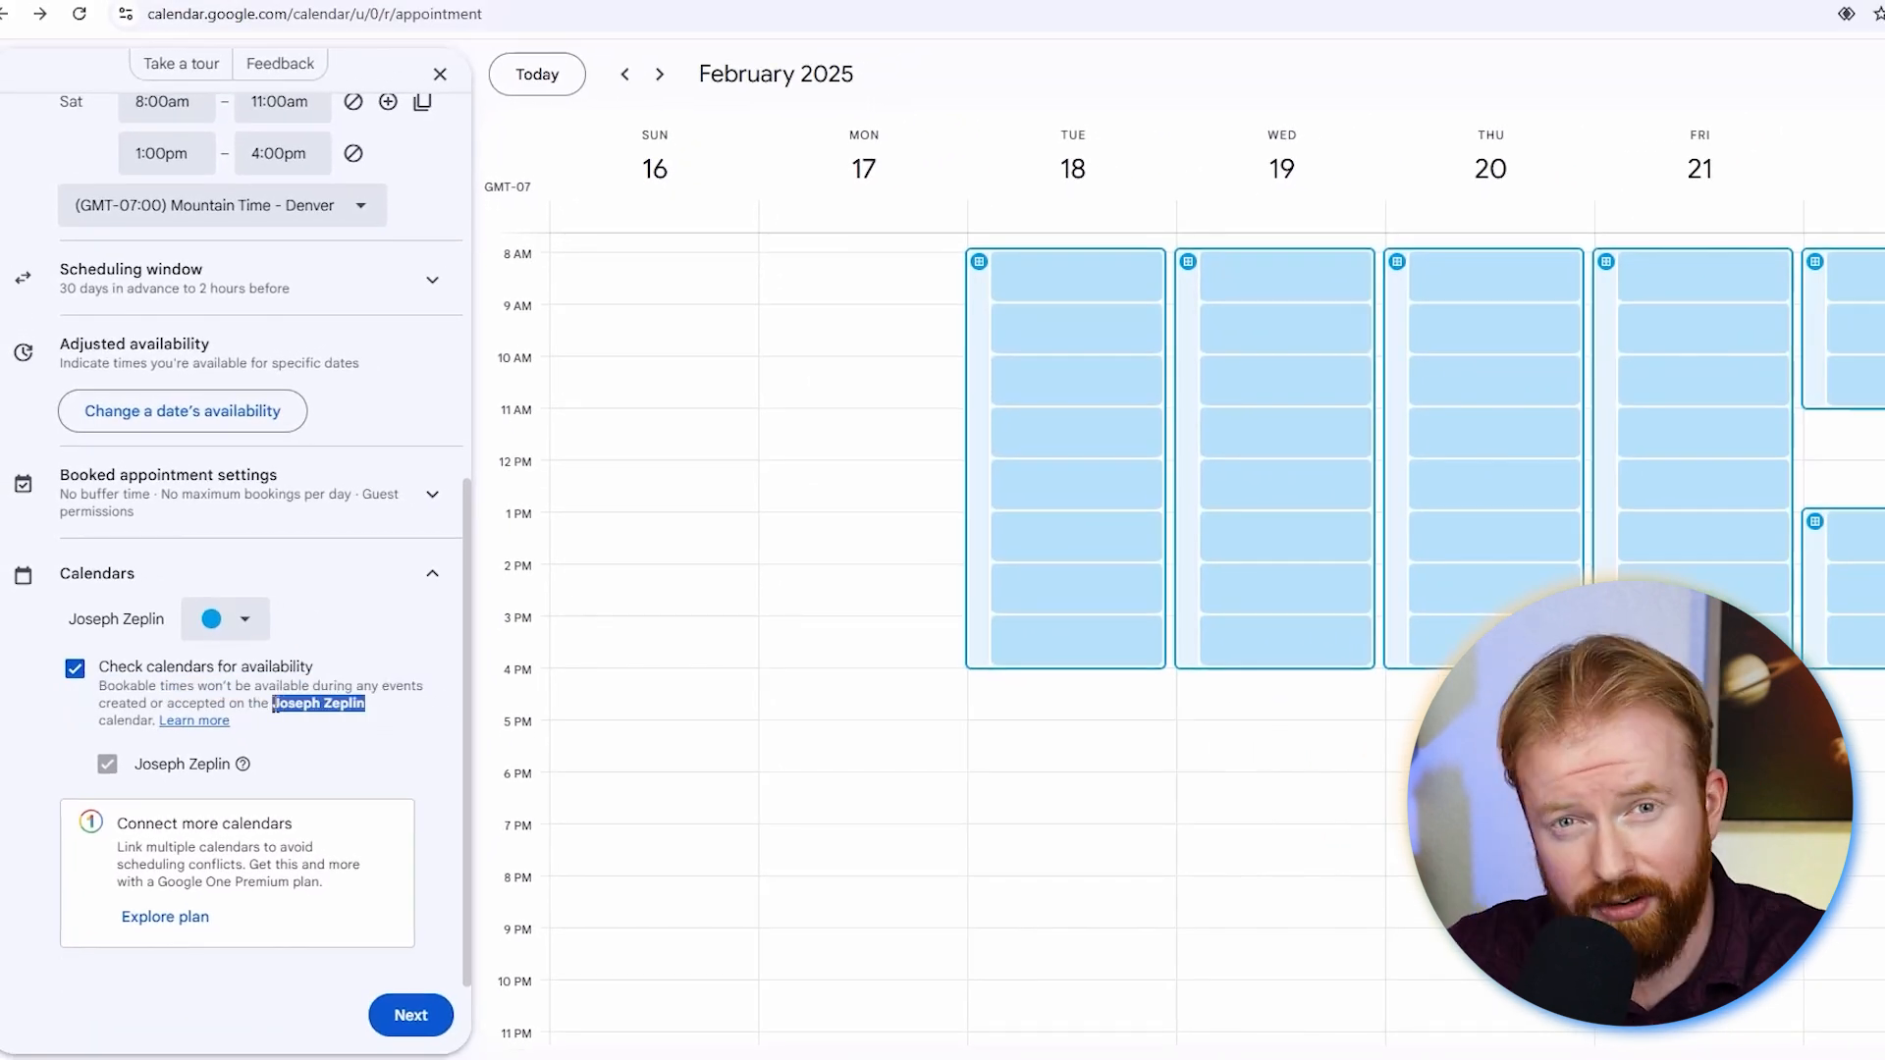
click(190, 915)
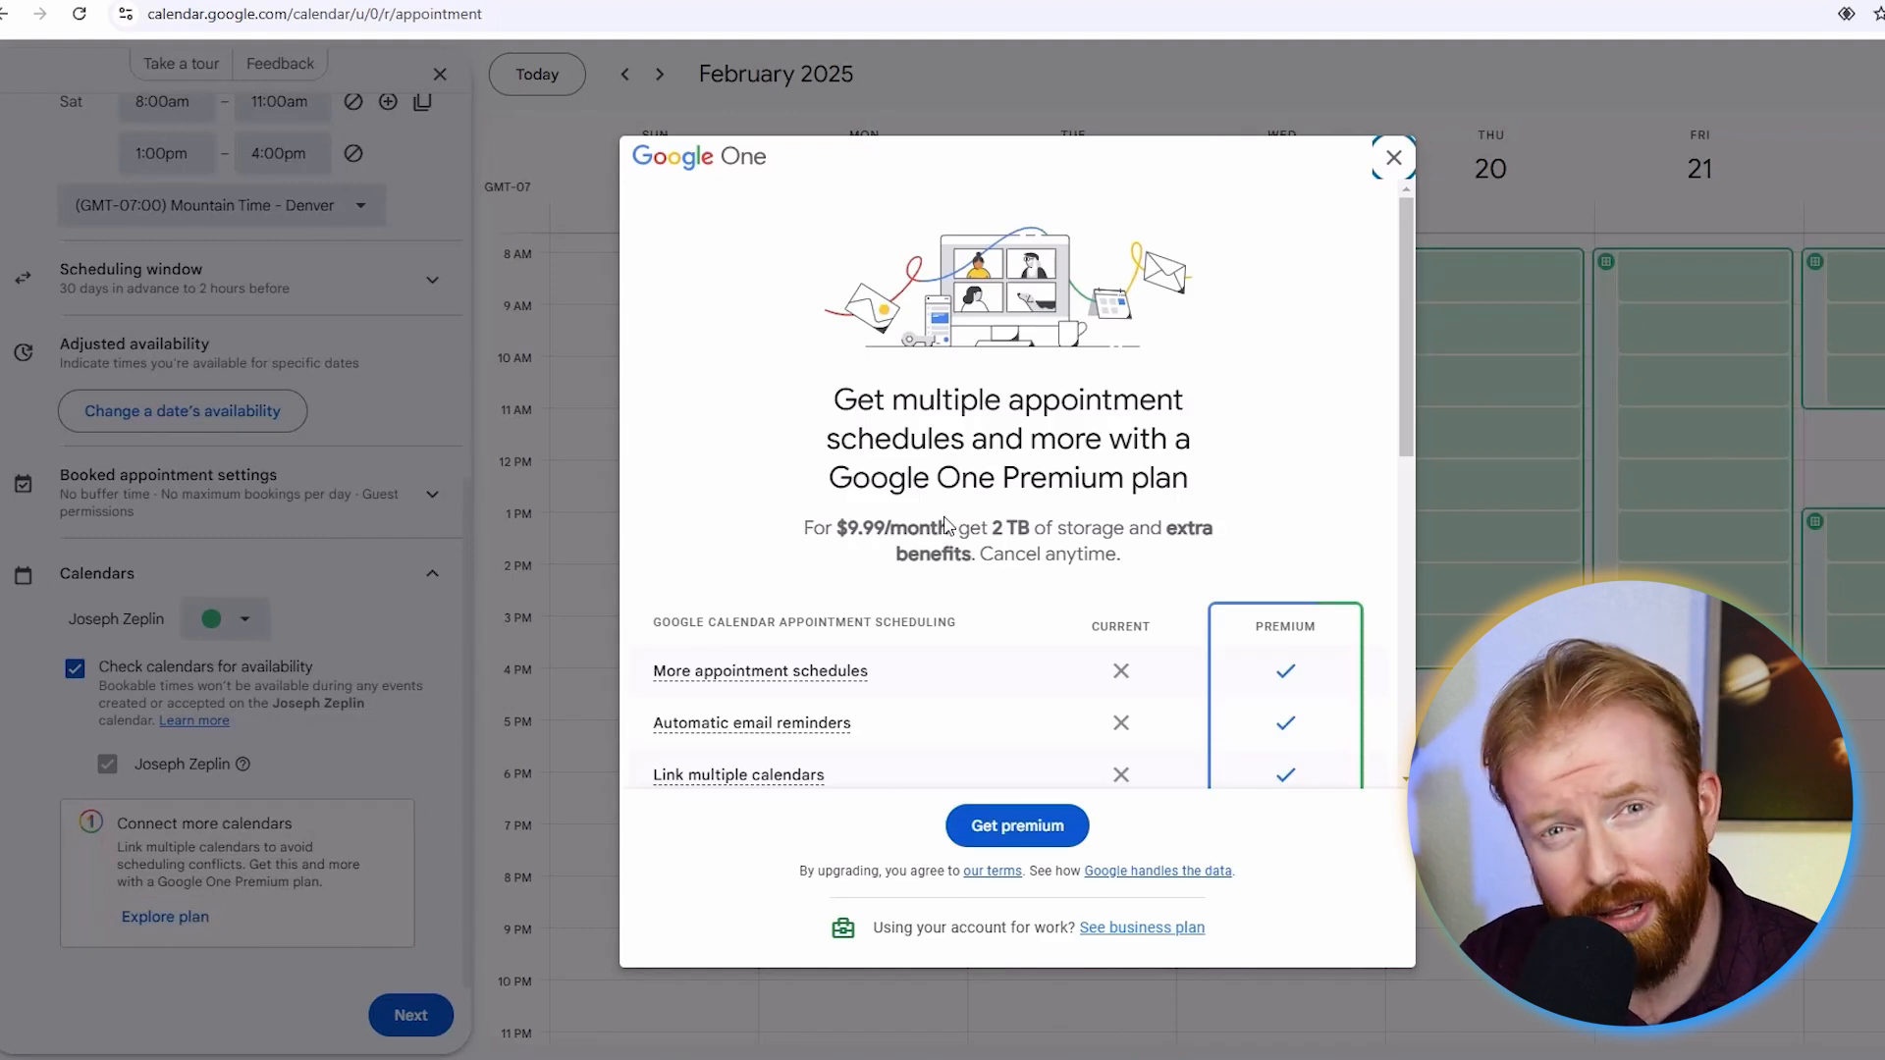
click(1393, 157)
mouse_move(244, 773)
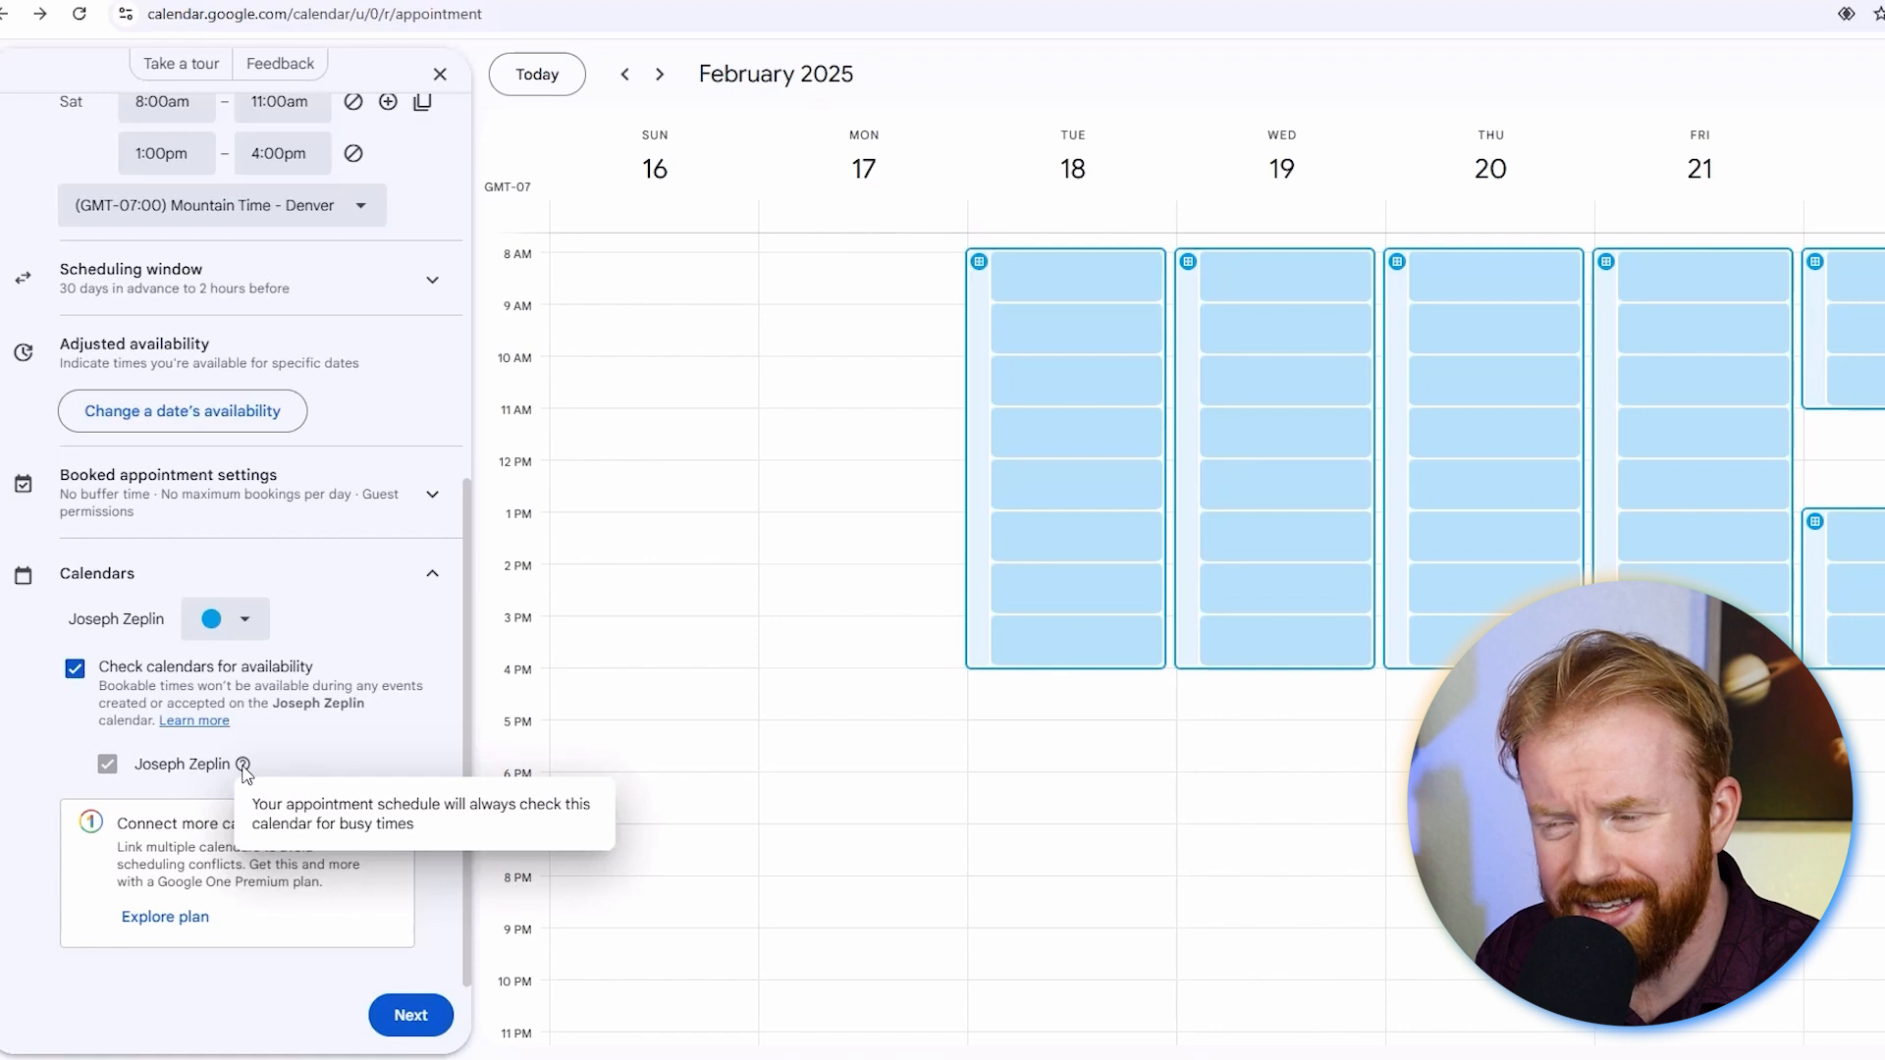
Change the appointment schedule's color to green and continue to the booking page details
click(241, 619)
click(204, 669)
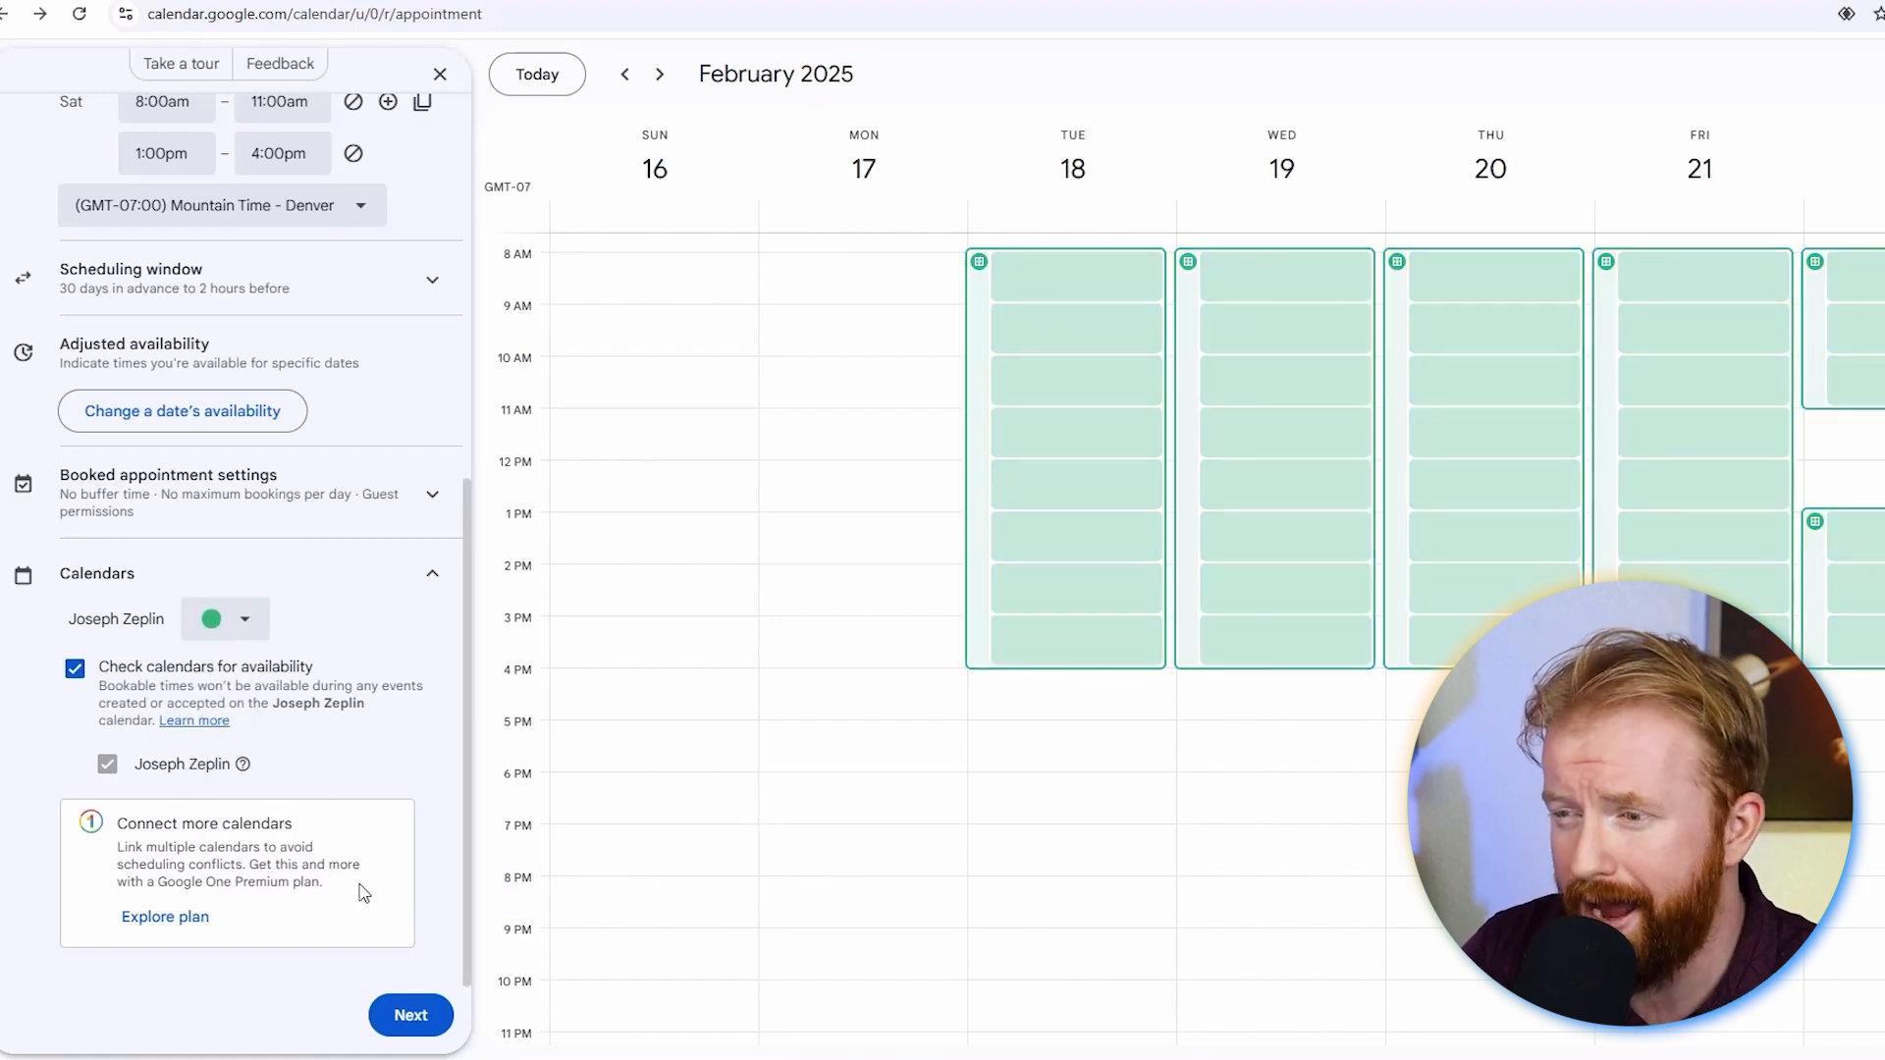
click(418, 1017)
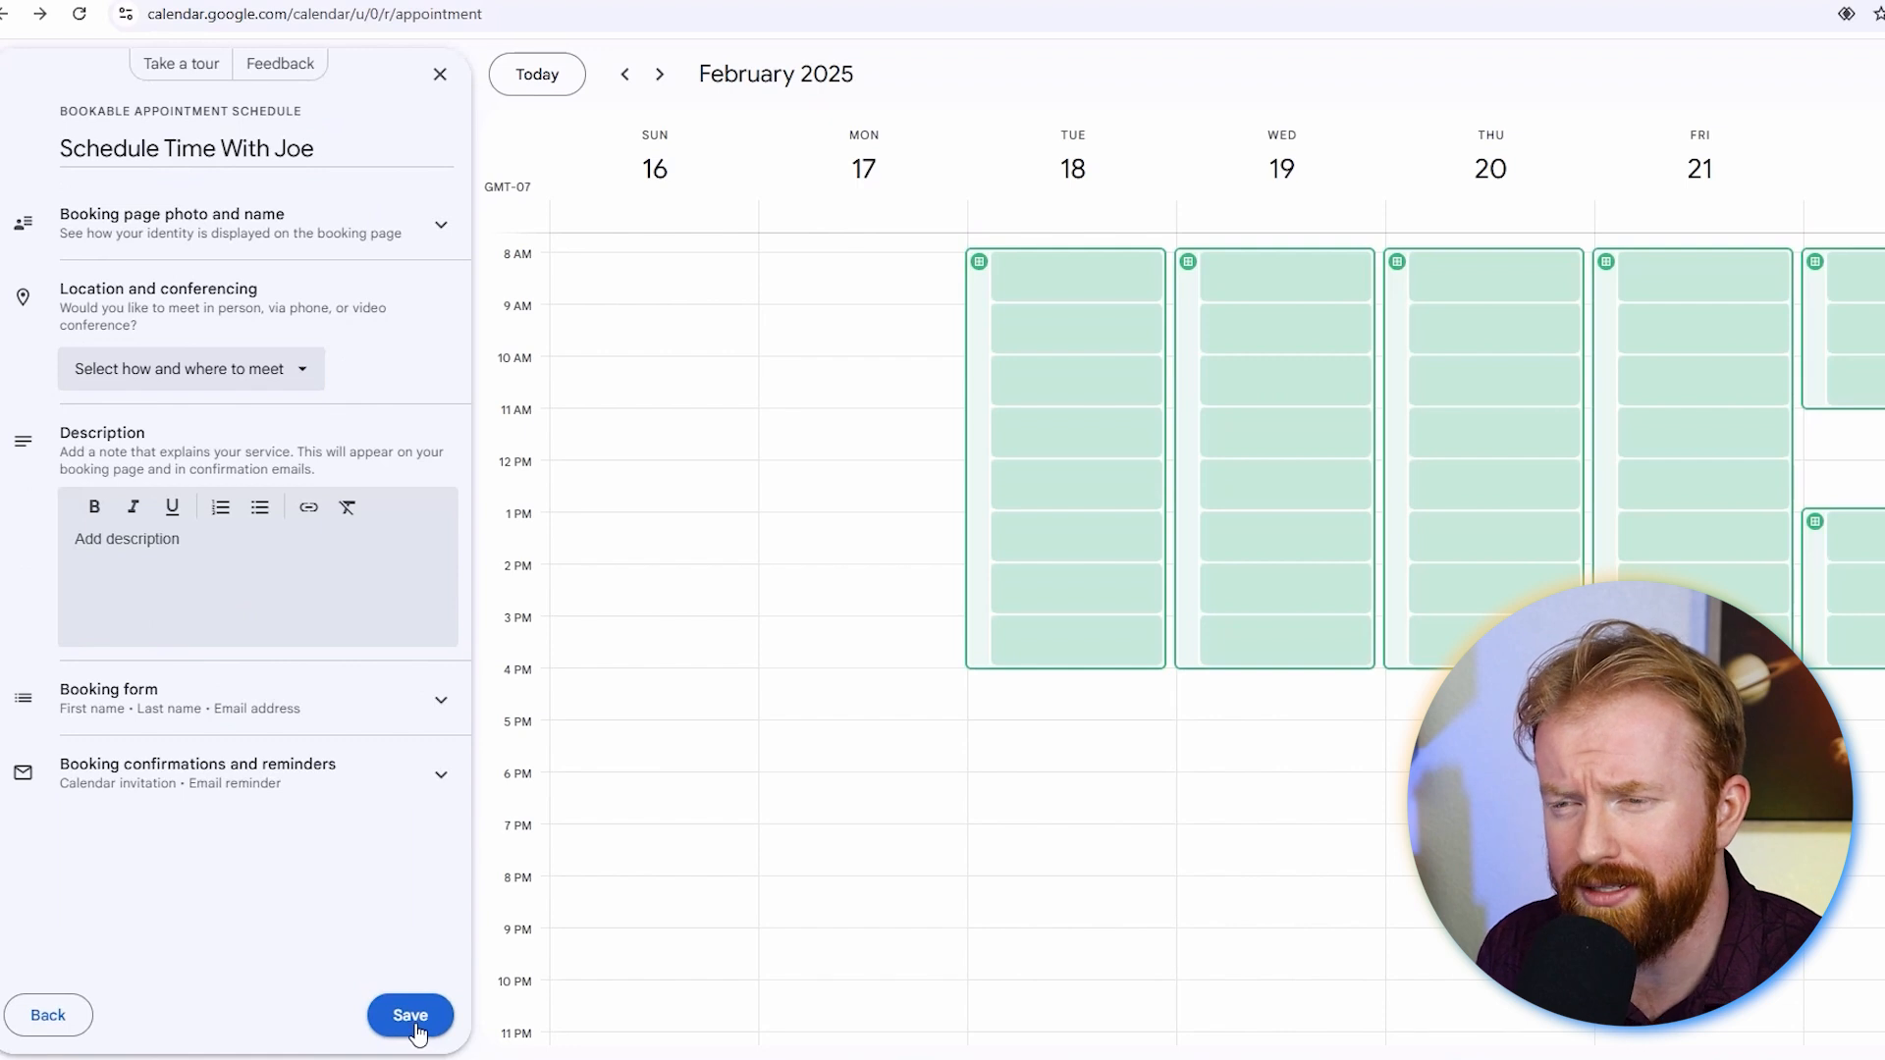
Expand the booking page photo and name section, and set the meeting location to Google Meet video conferencing
click(440, 229)
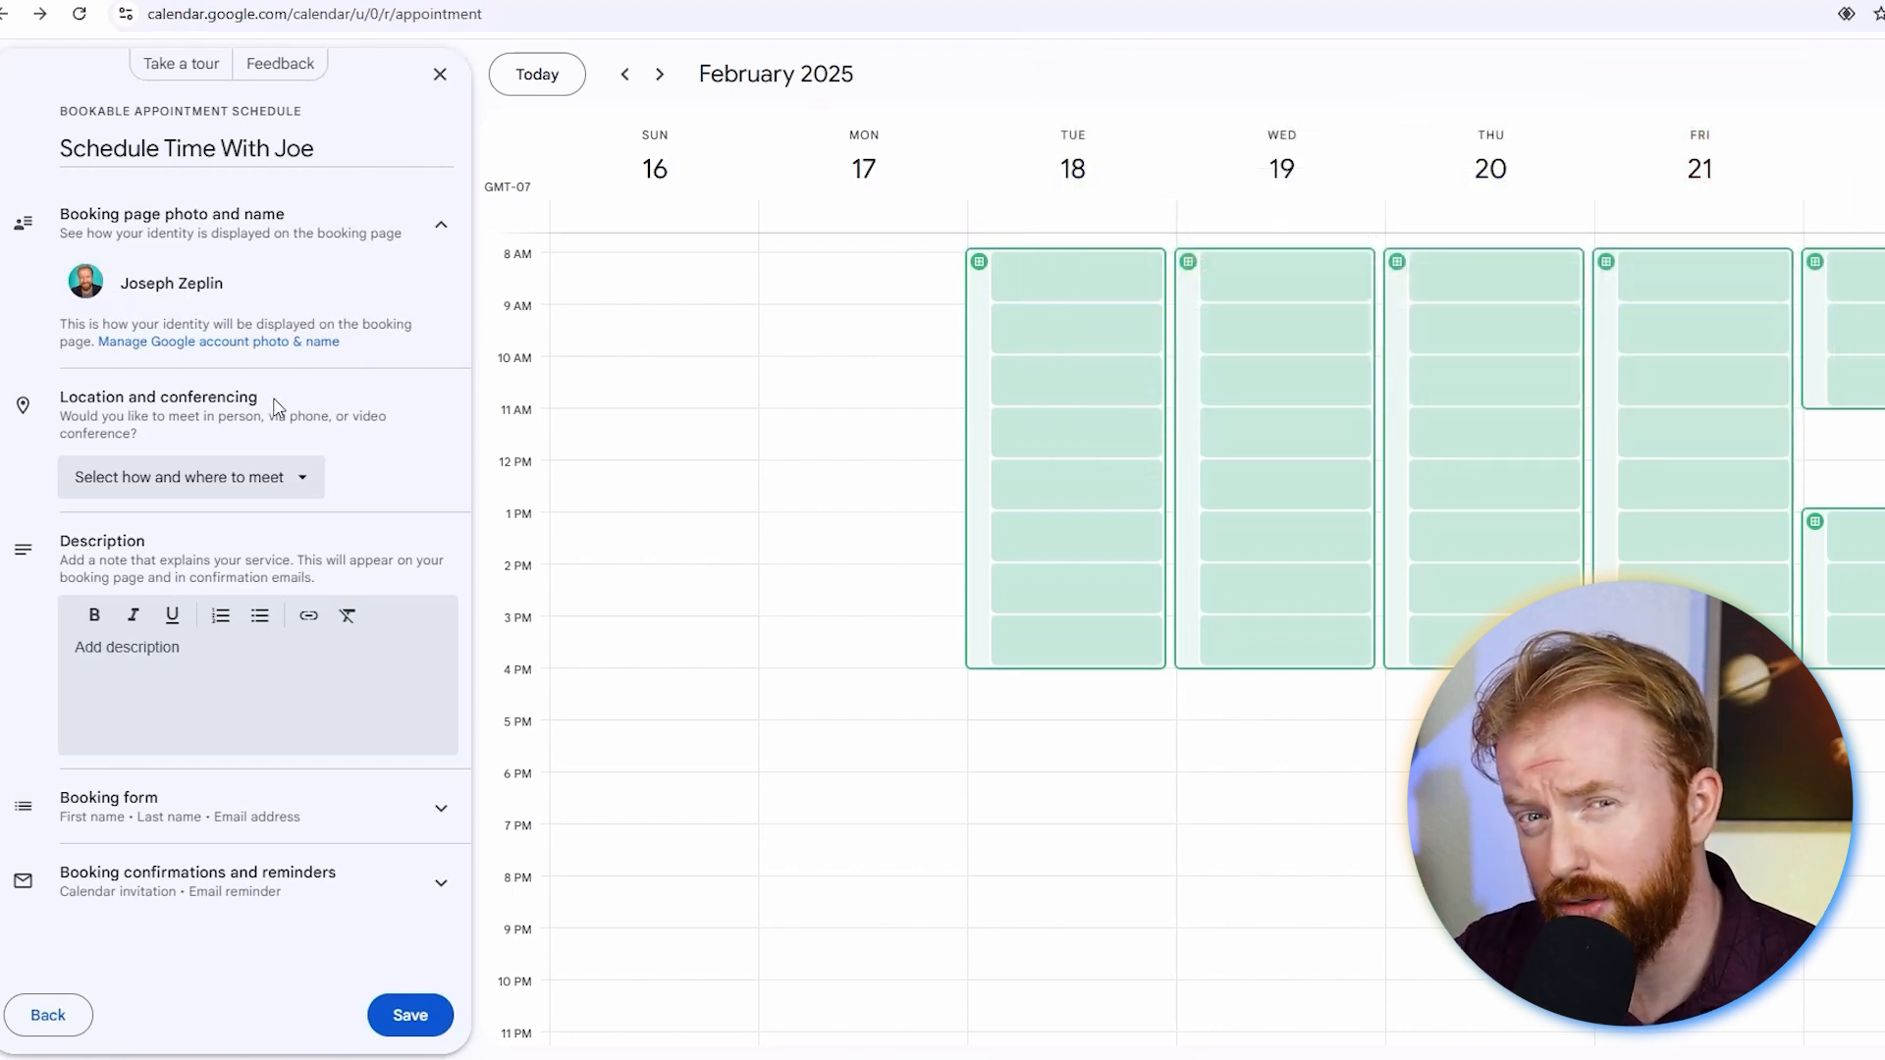
click(302, 478)
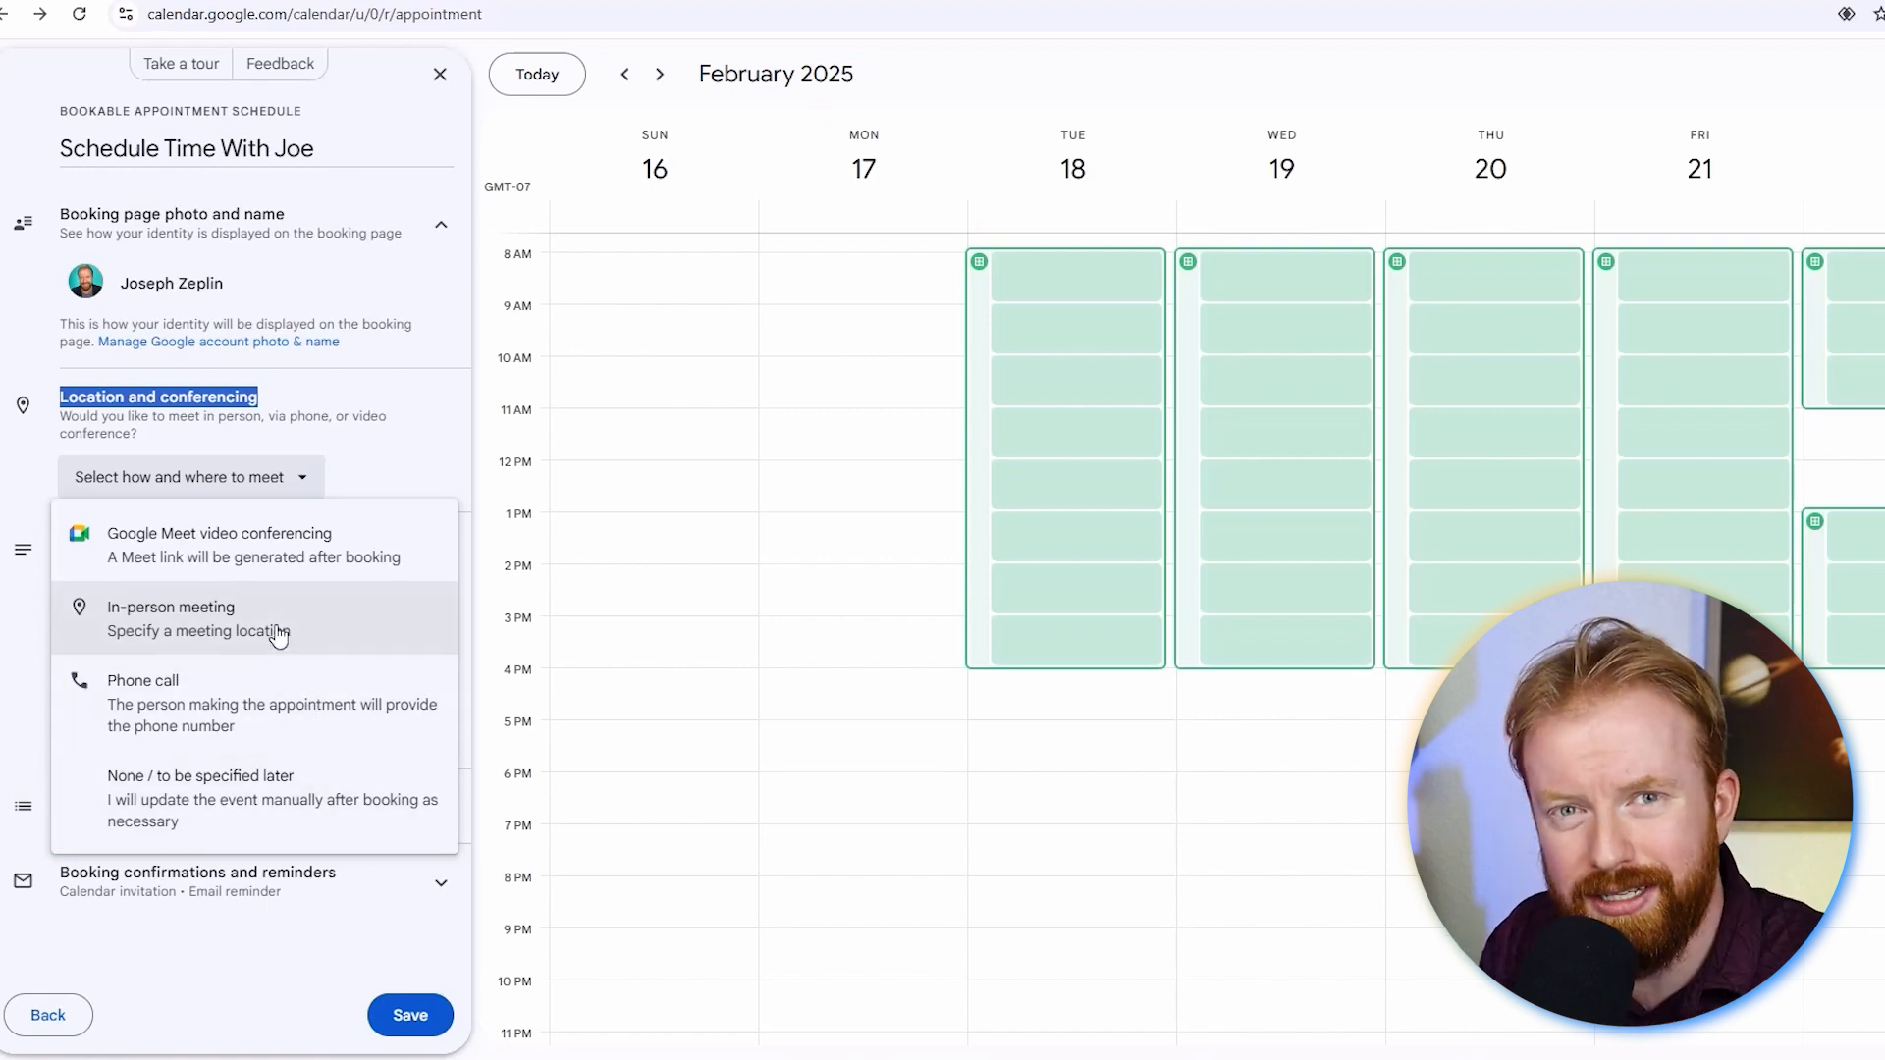
click(271, 570)
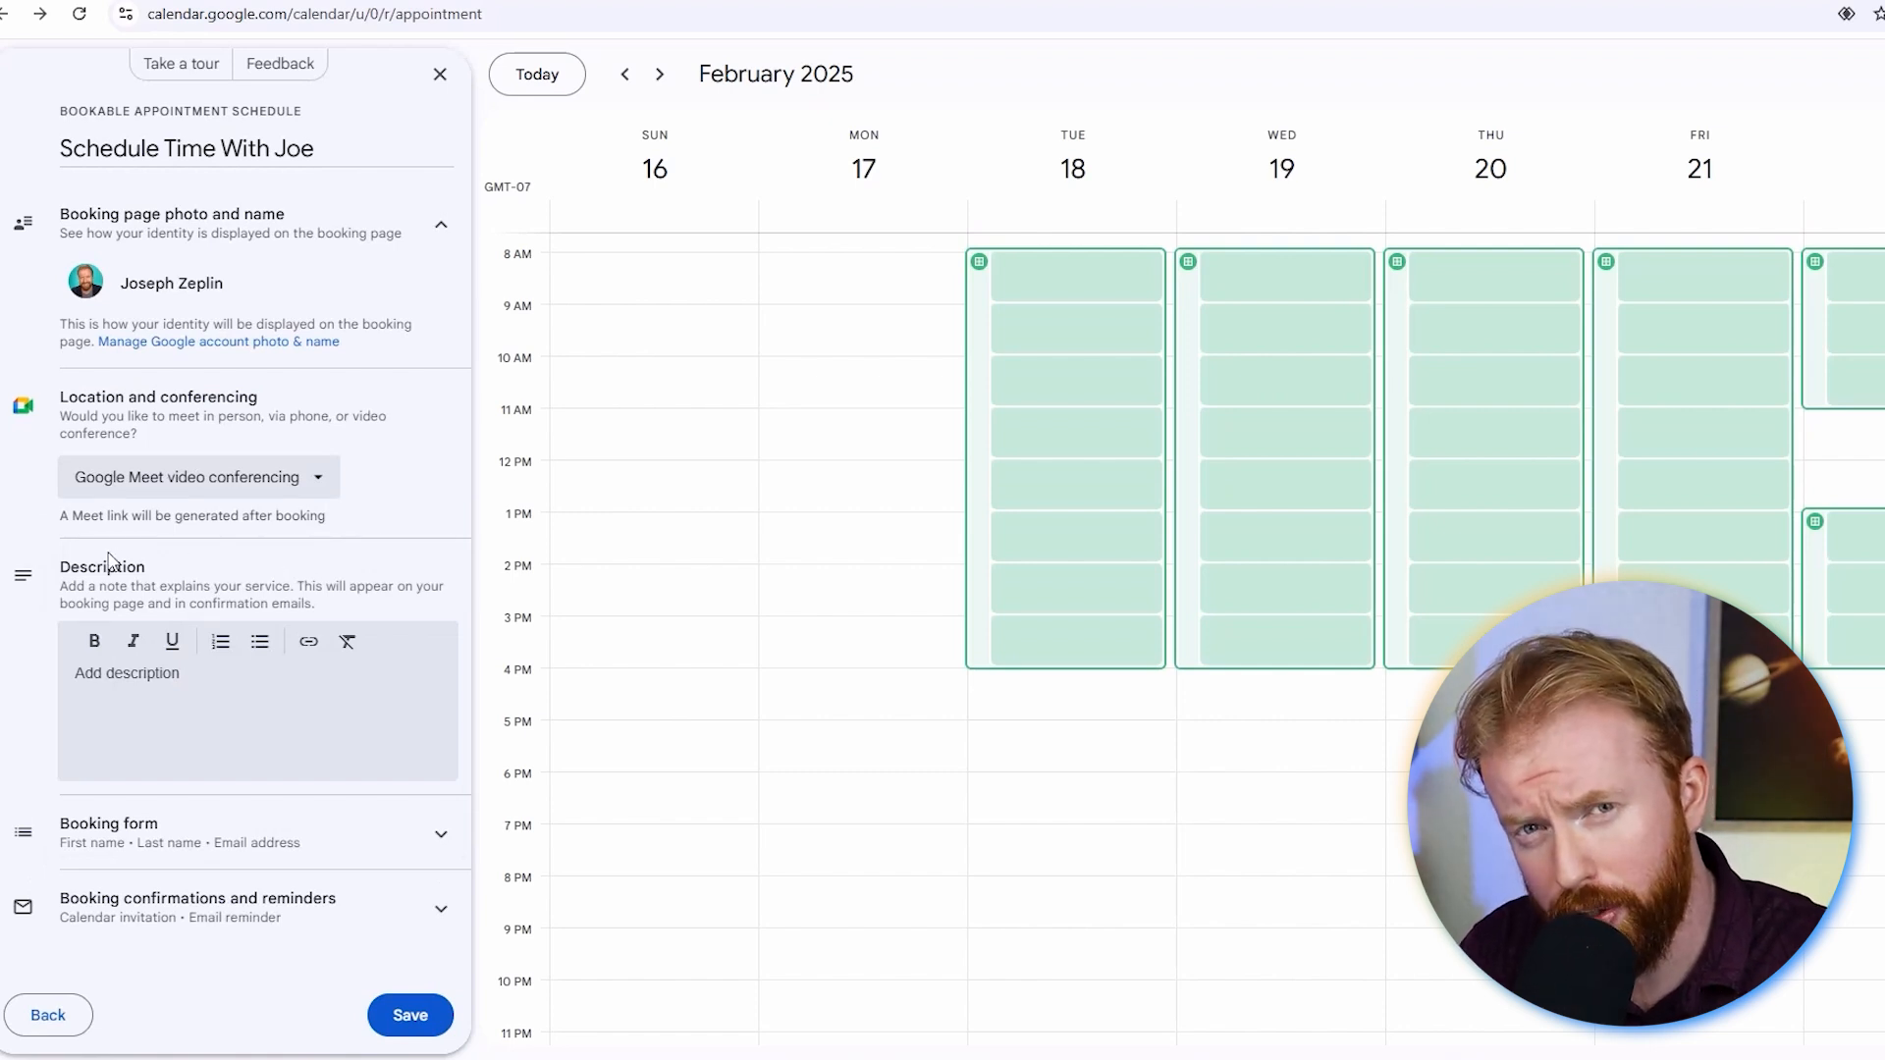
Add the description "Hey! Super excited to meet you & learn how I can help service your social media needs! Choose a time below & we'll talk soon!"
drag(65, 586, 294, 587)
click(194, 693)
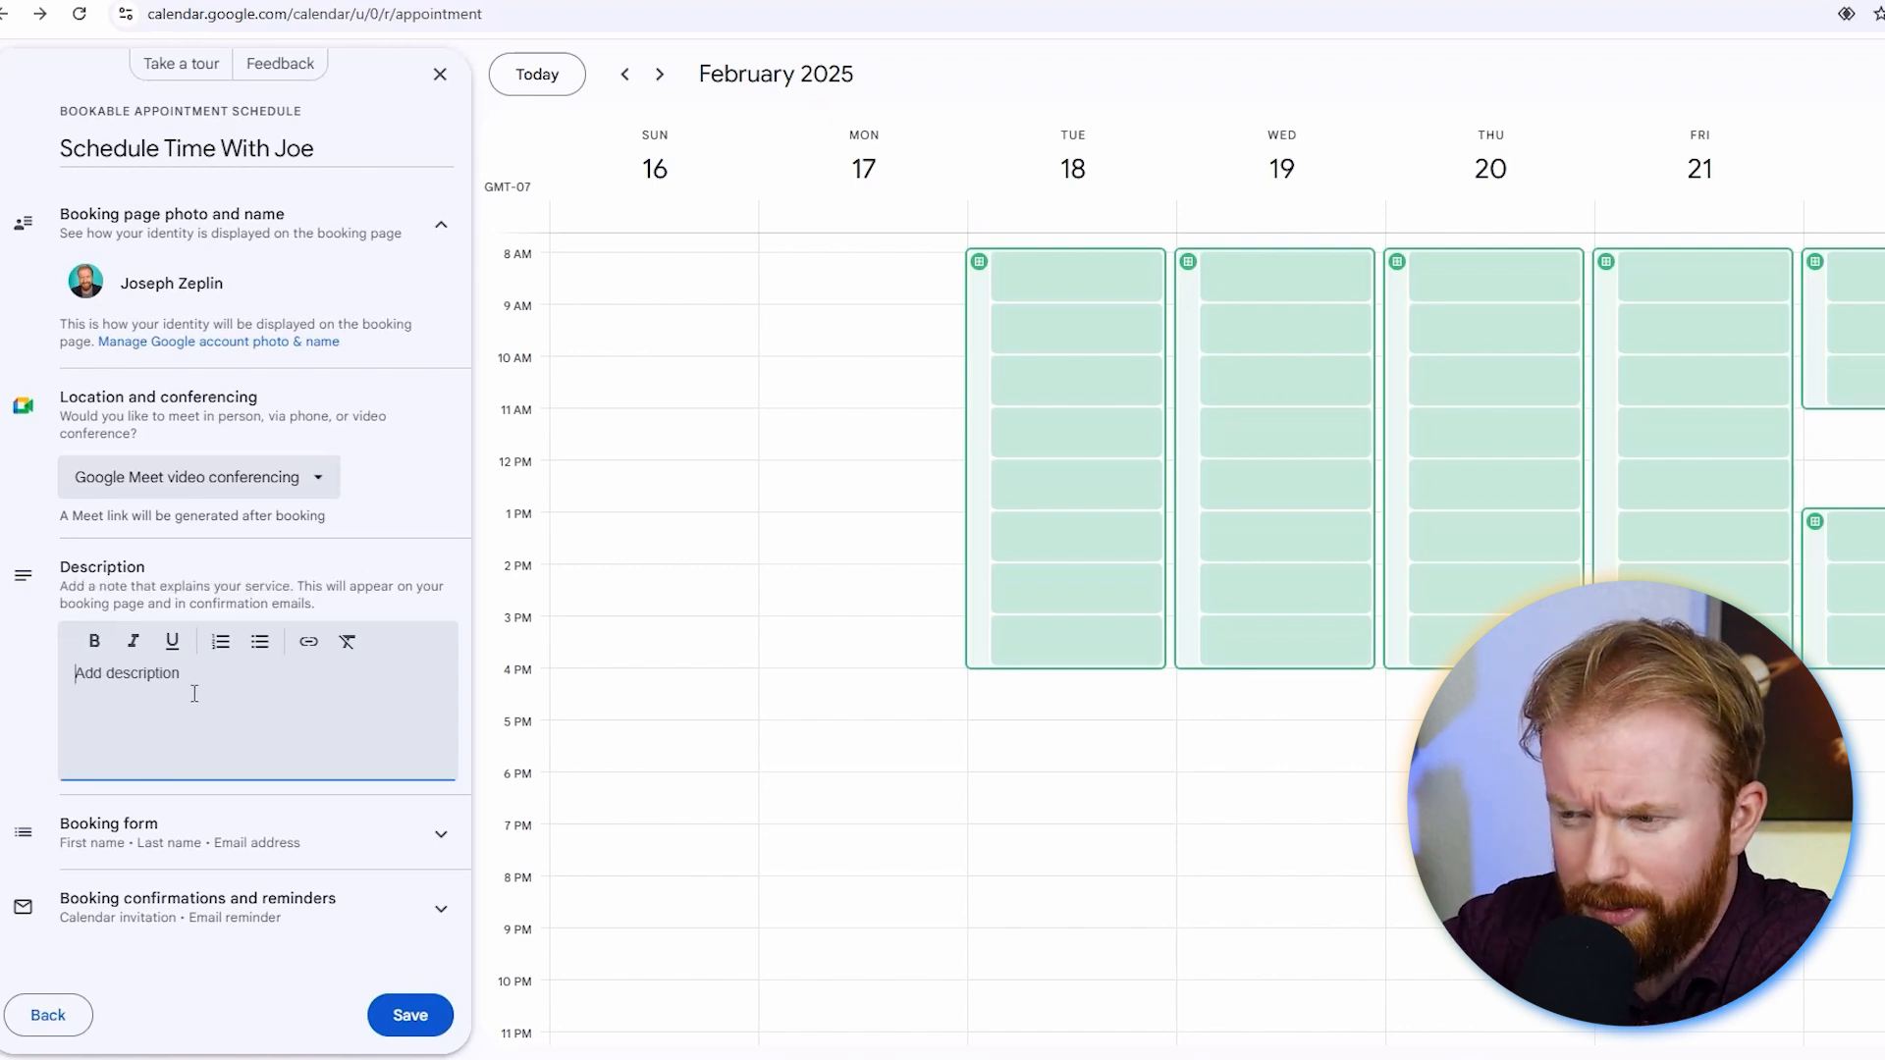
text(Hey! Super excited to meet you & learn how I can help service your social media needs! Choose a time below )
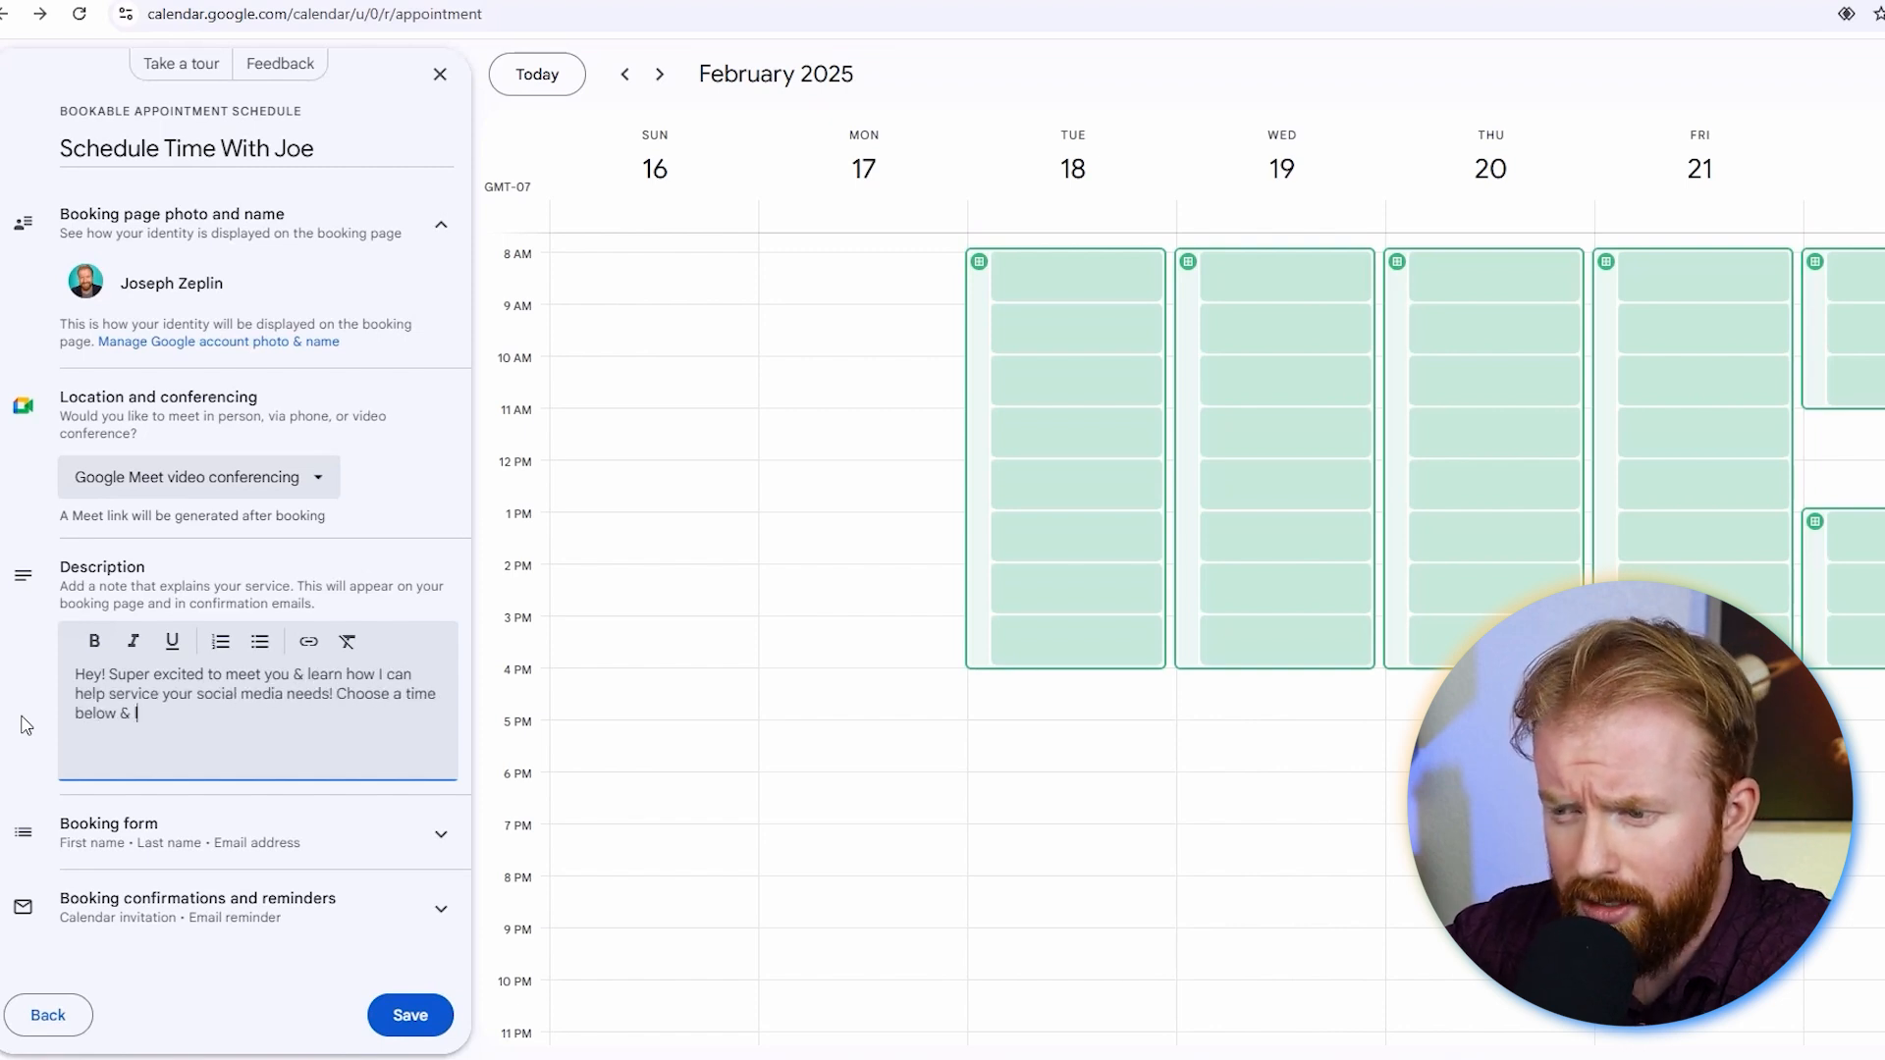
text(& we'll talk soon! B)
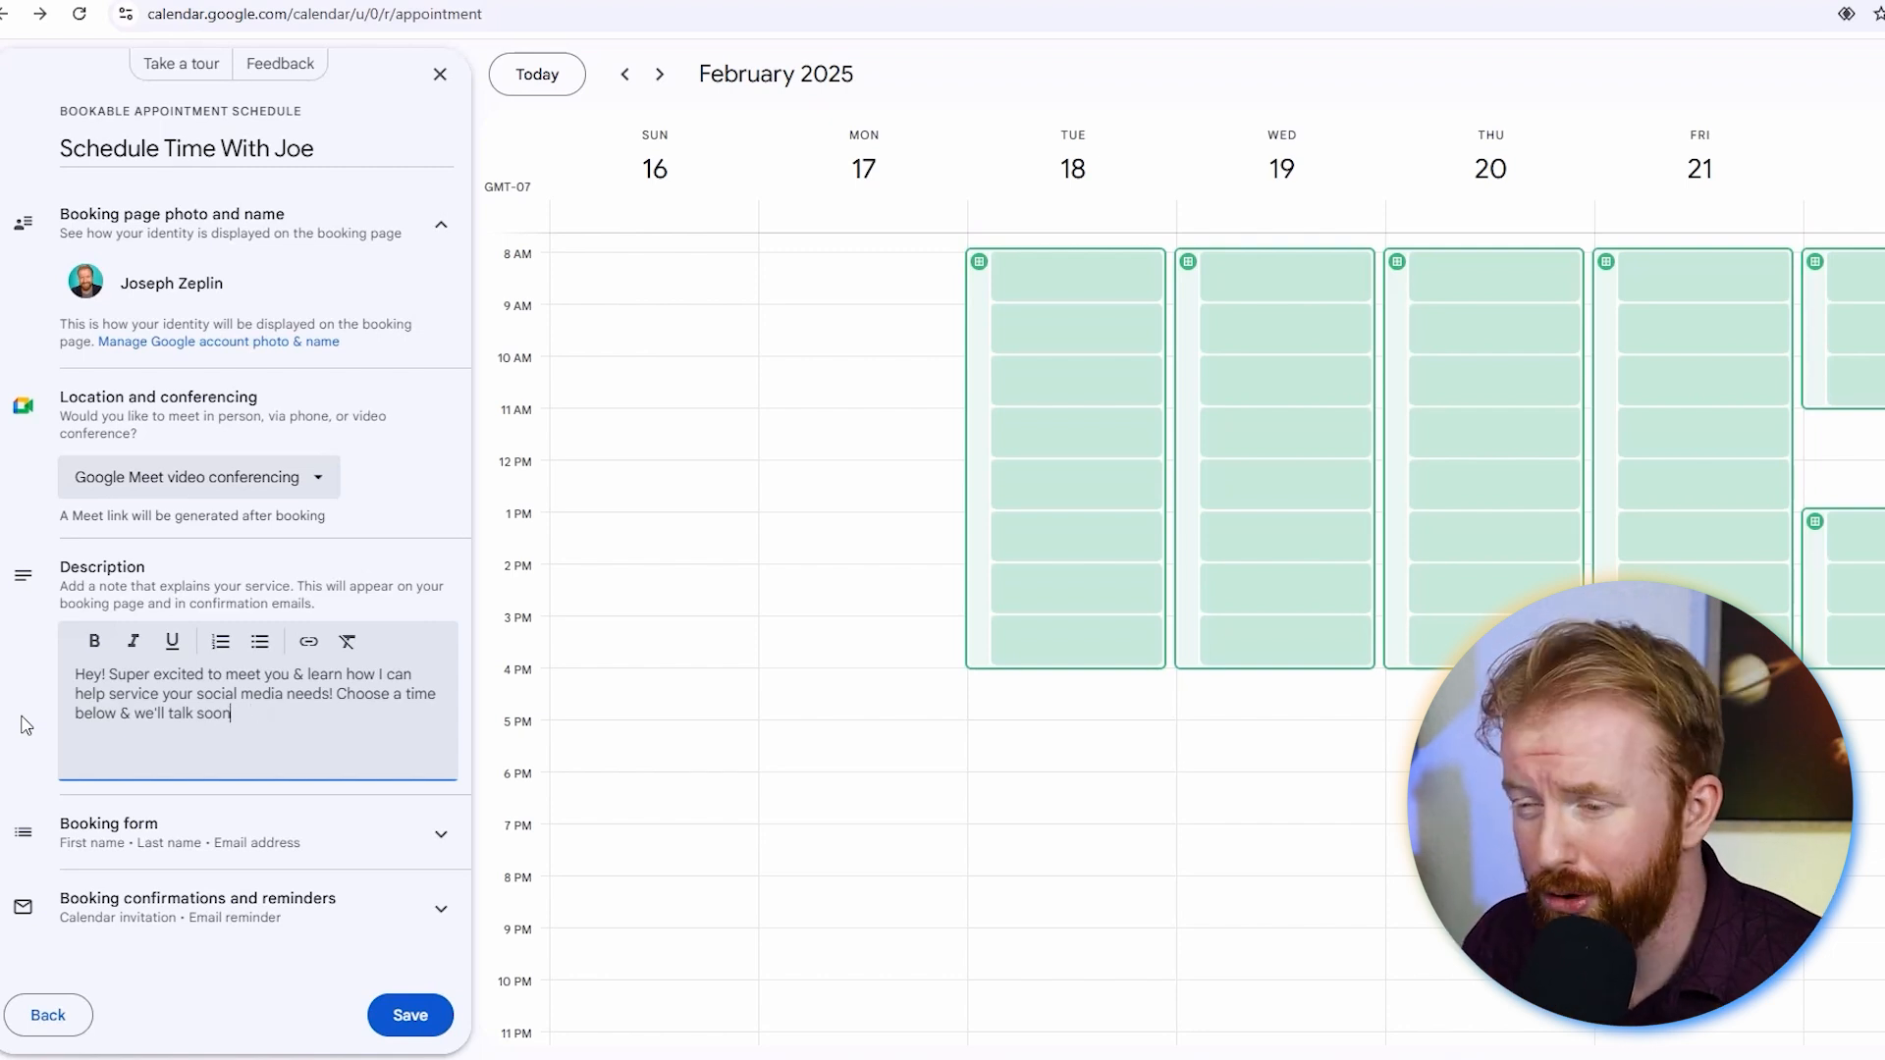
Add a required phone number to the booking form, and save the schedule after checking the booking confirmations and reminders
click(444, 836)
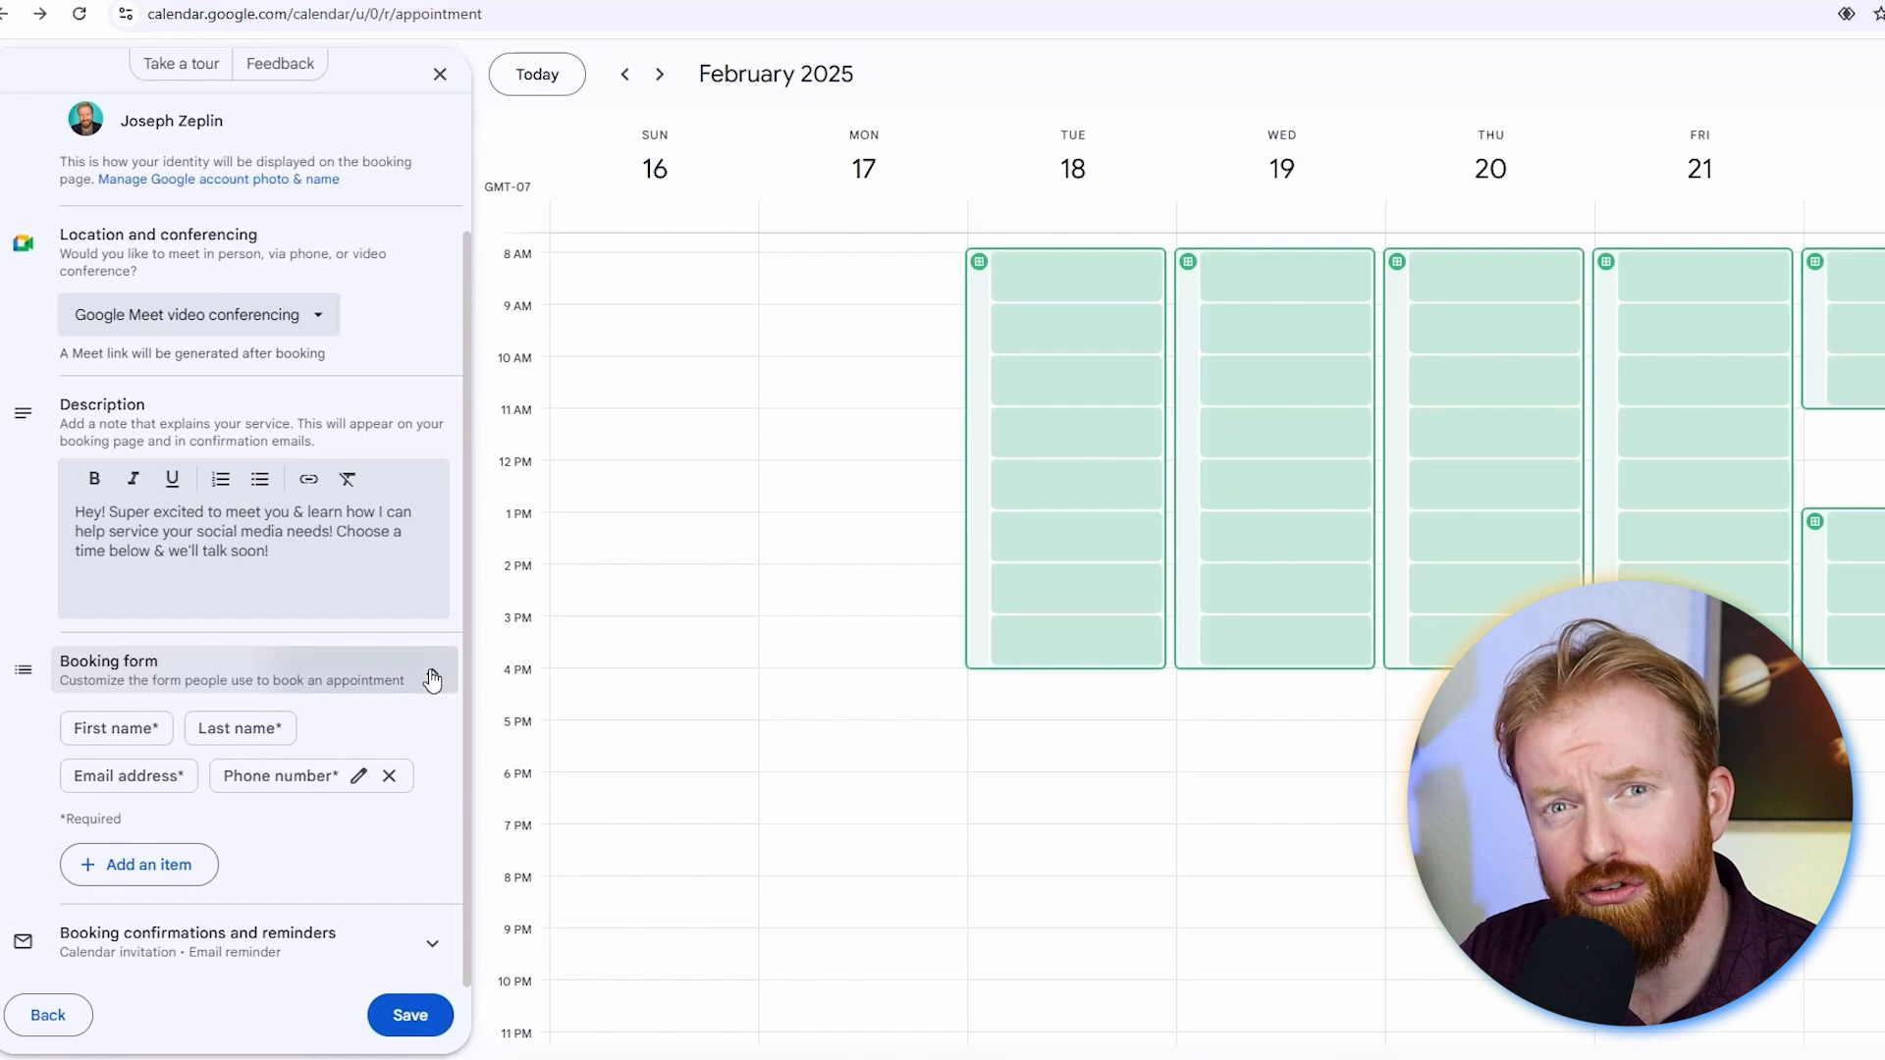
click(432, 671)
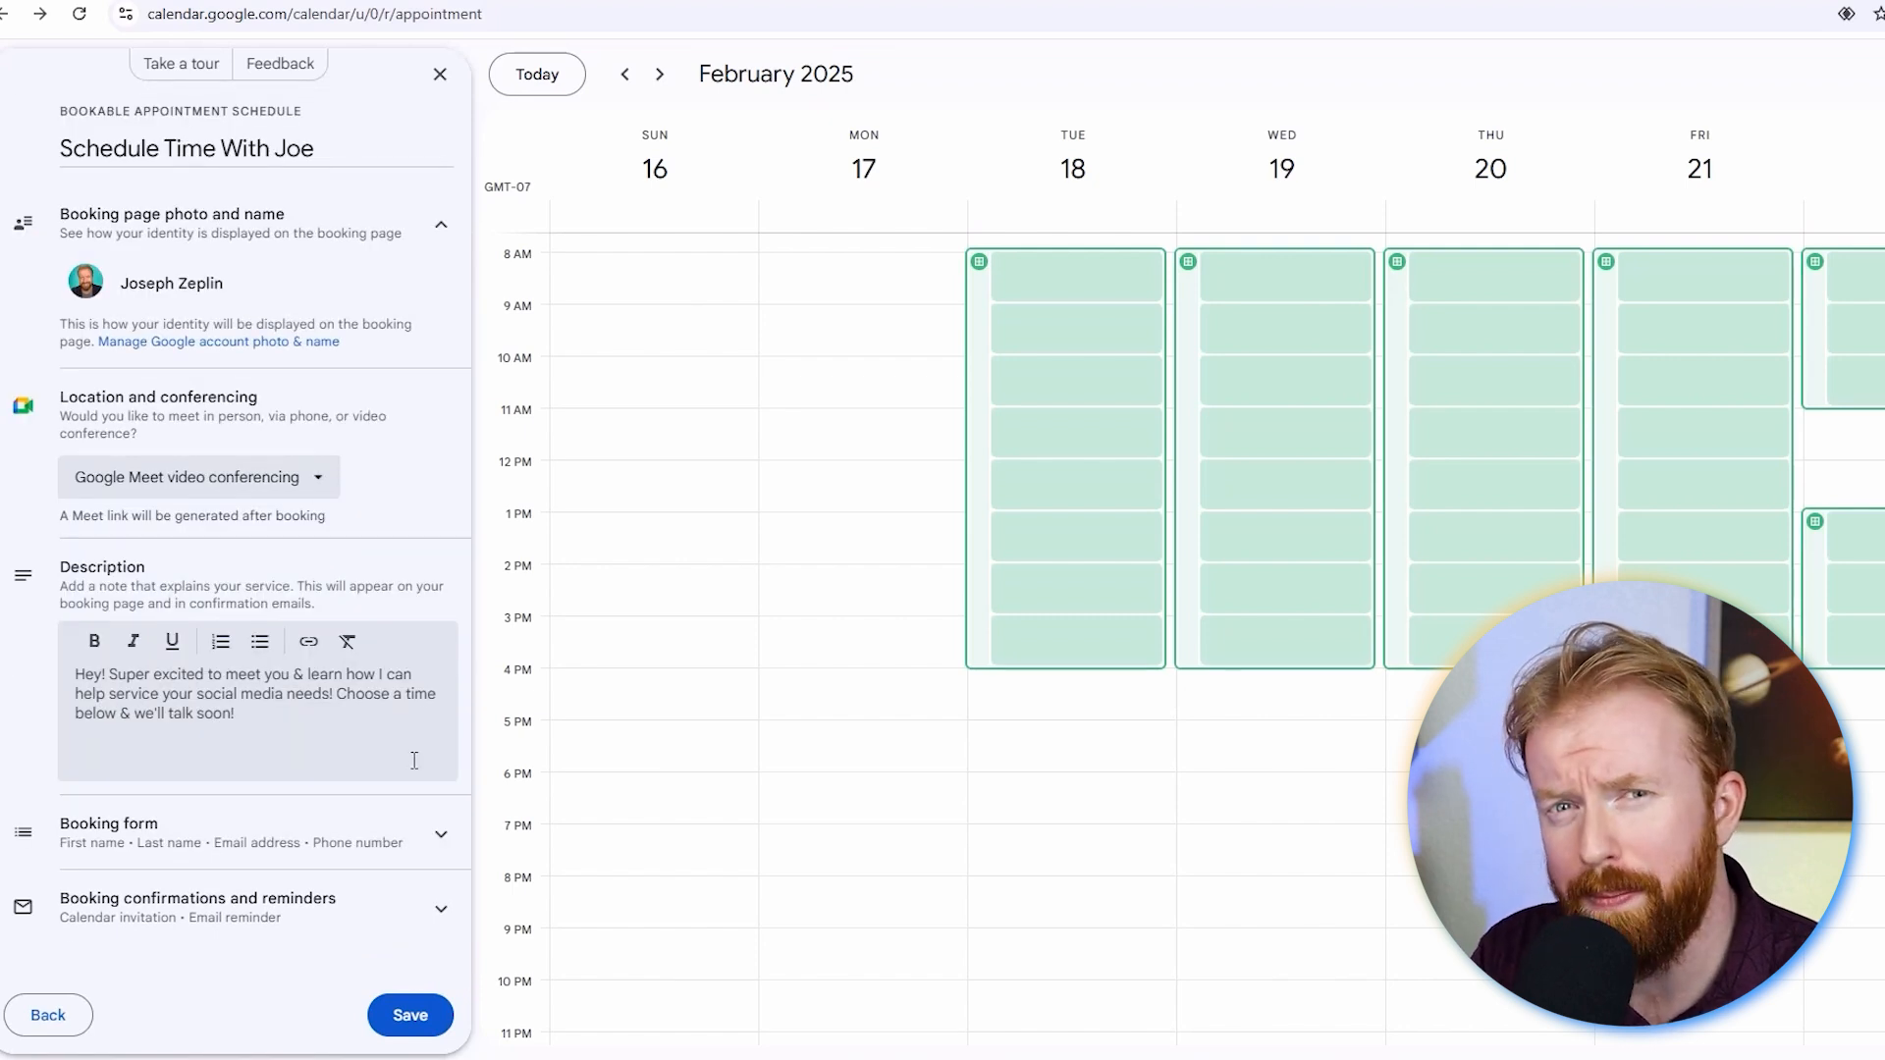
click(439, 916)
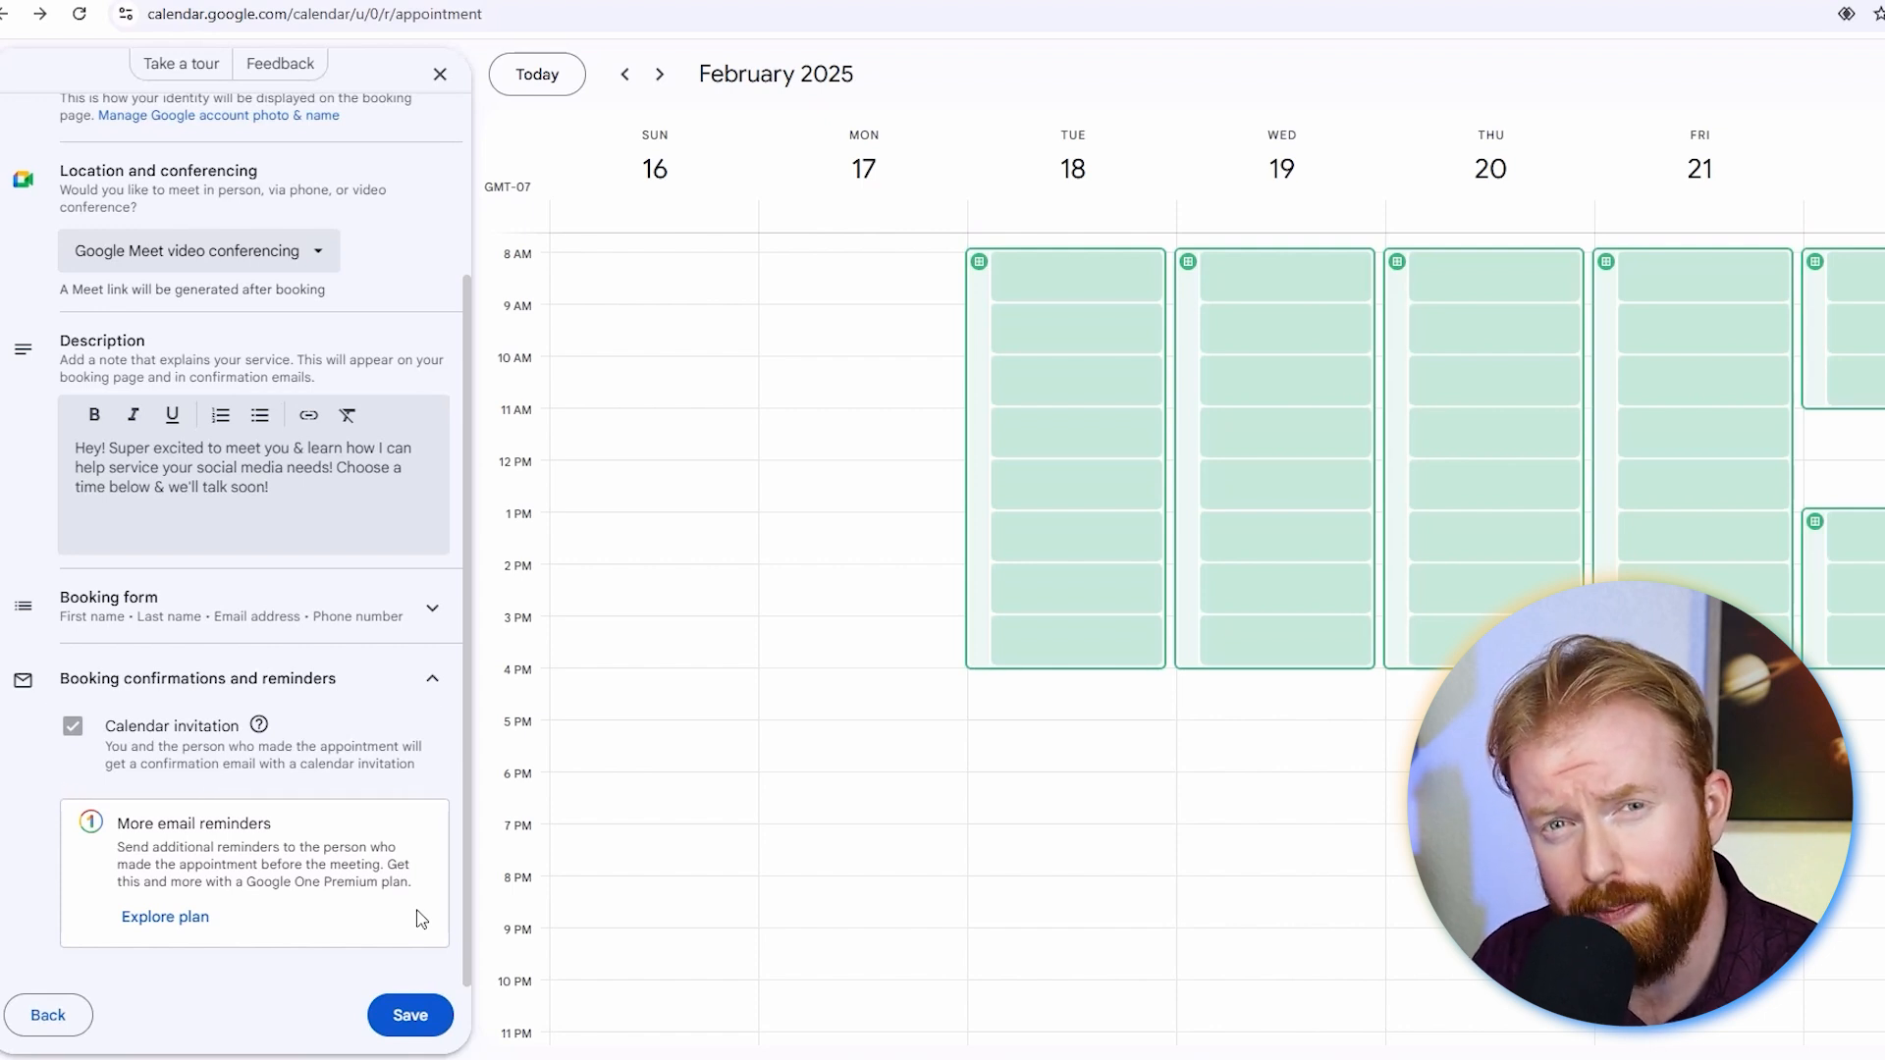
click(411, 1016)
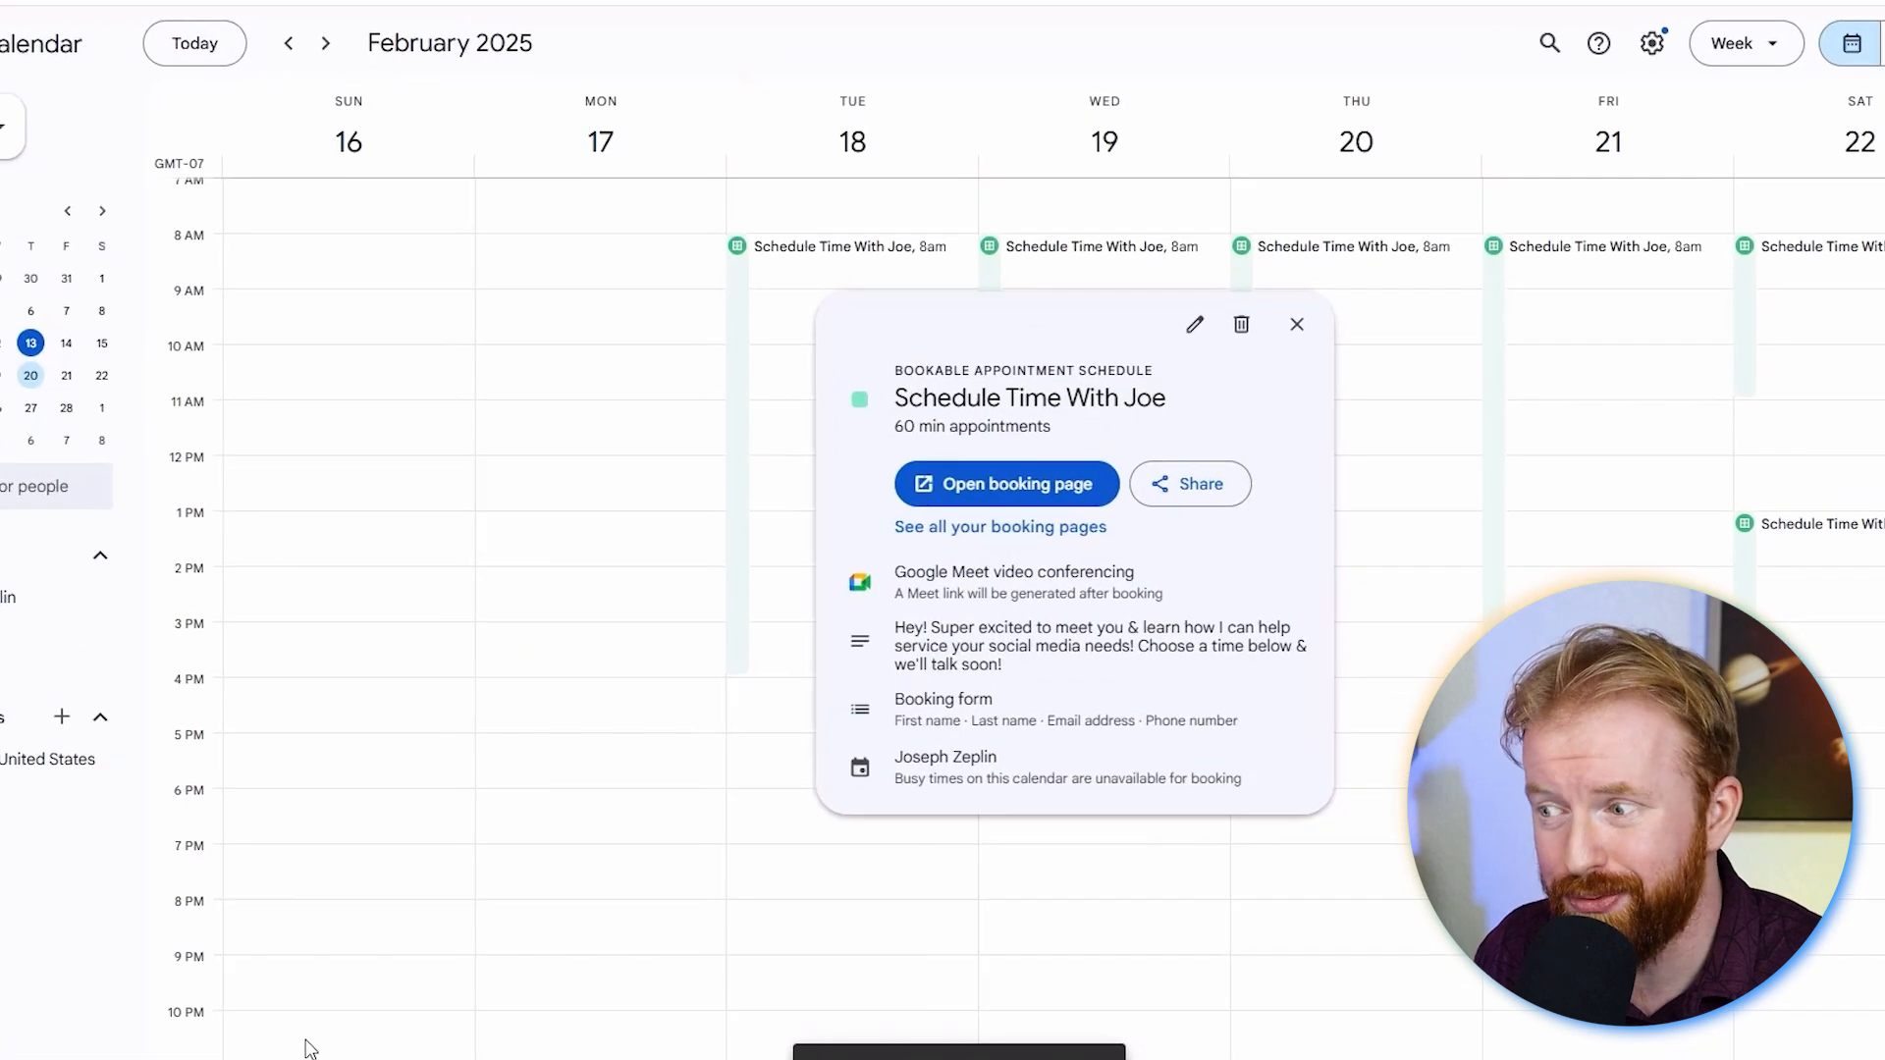
Open the sharing options of the saved appointment schedule and copy its booking page link
drag(893, 397, 1155, 392)
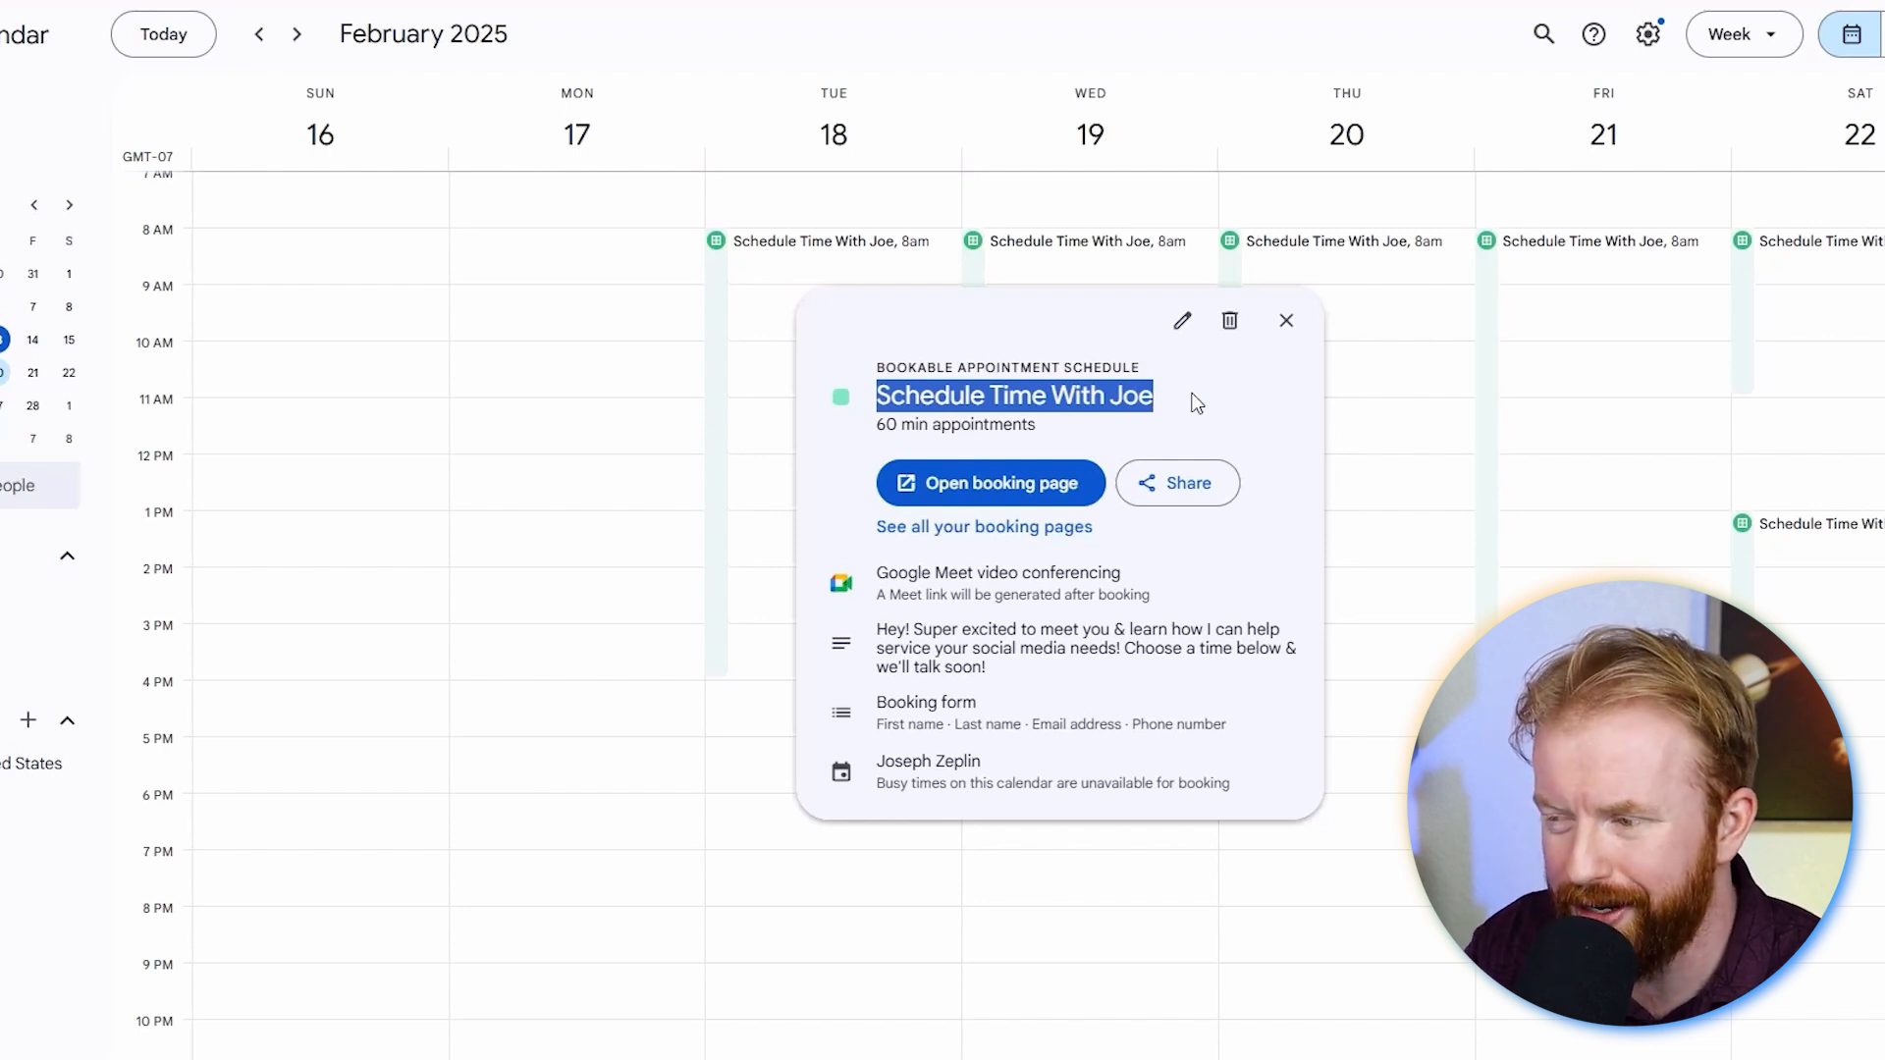
click(1195, 402)
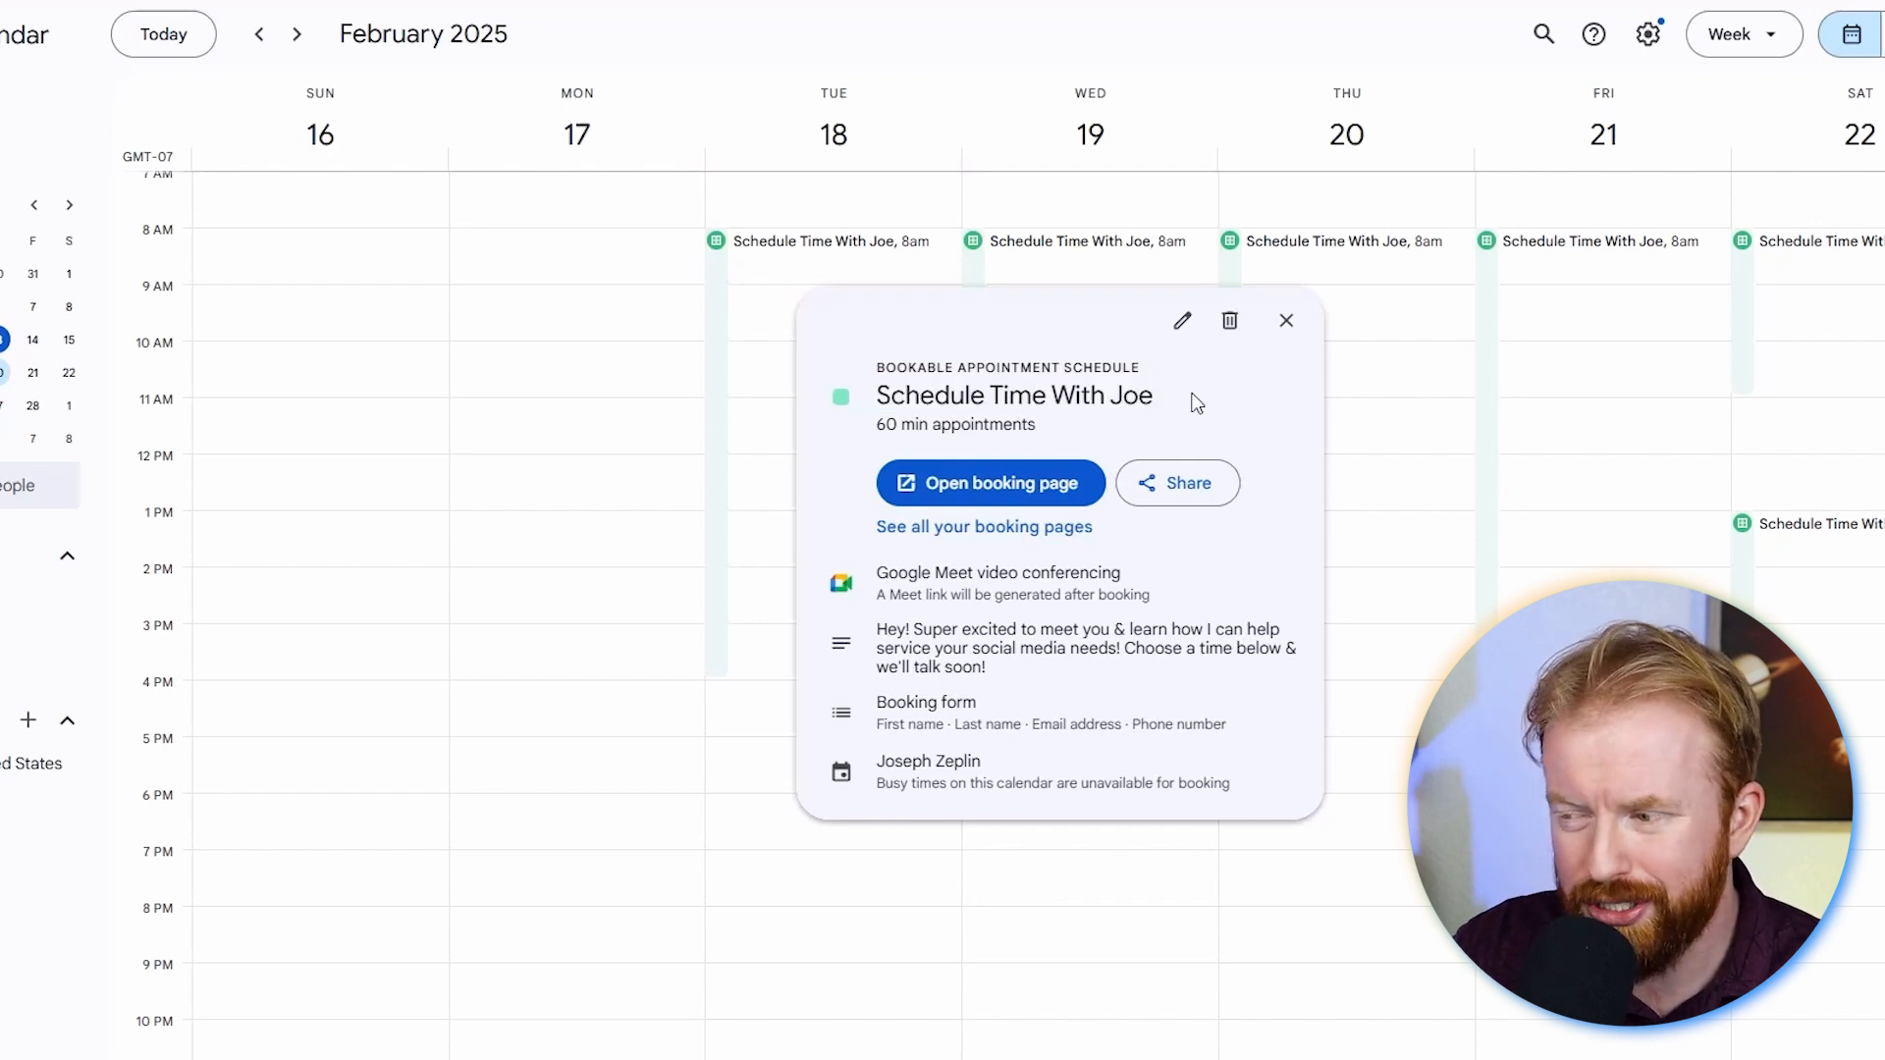
click(1177, 481)
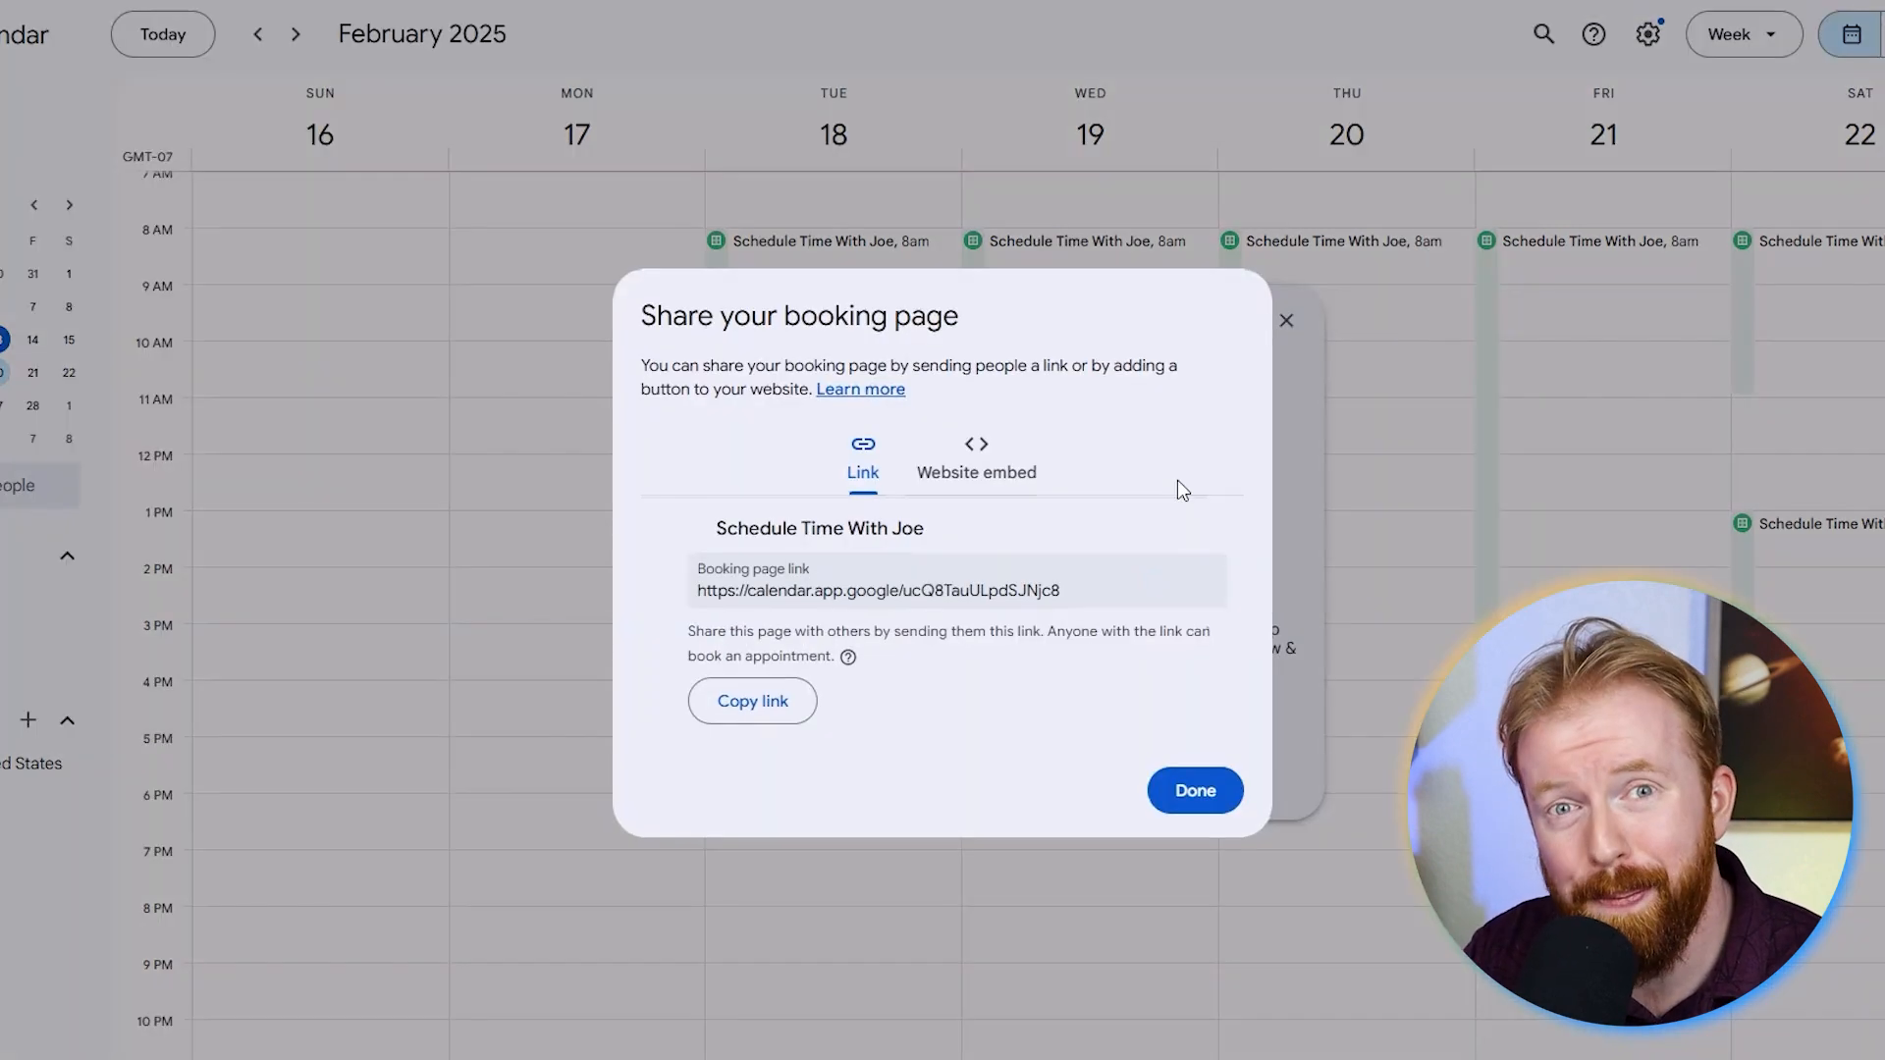
click(781, 699)
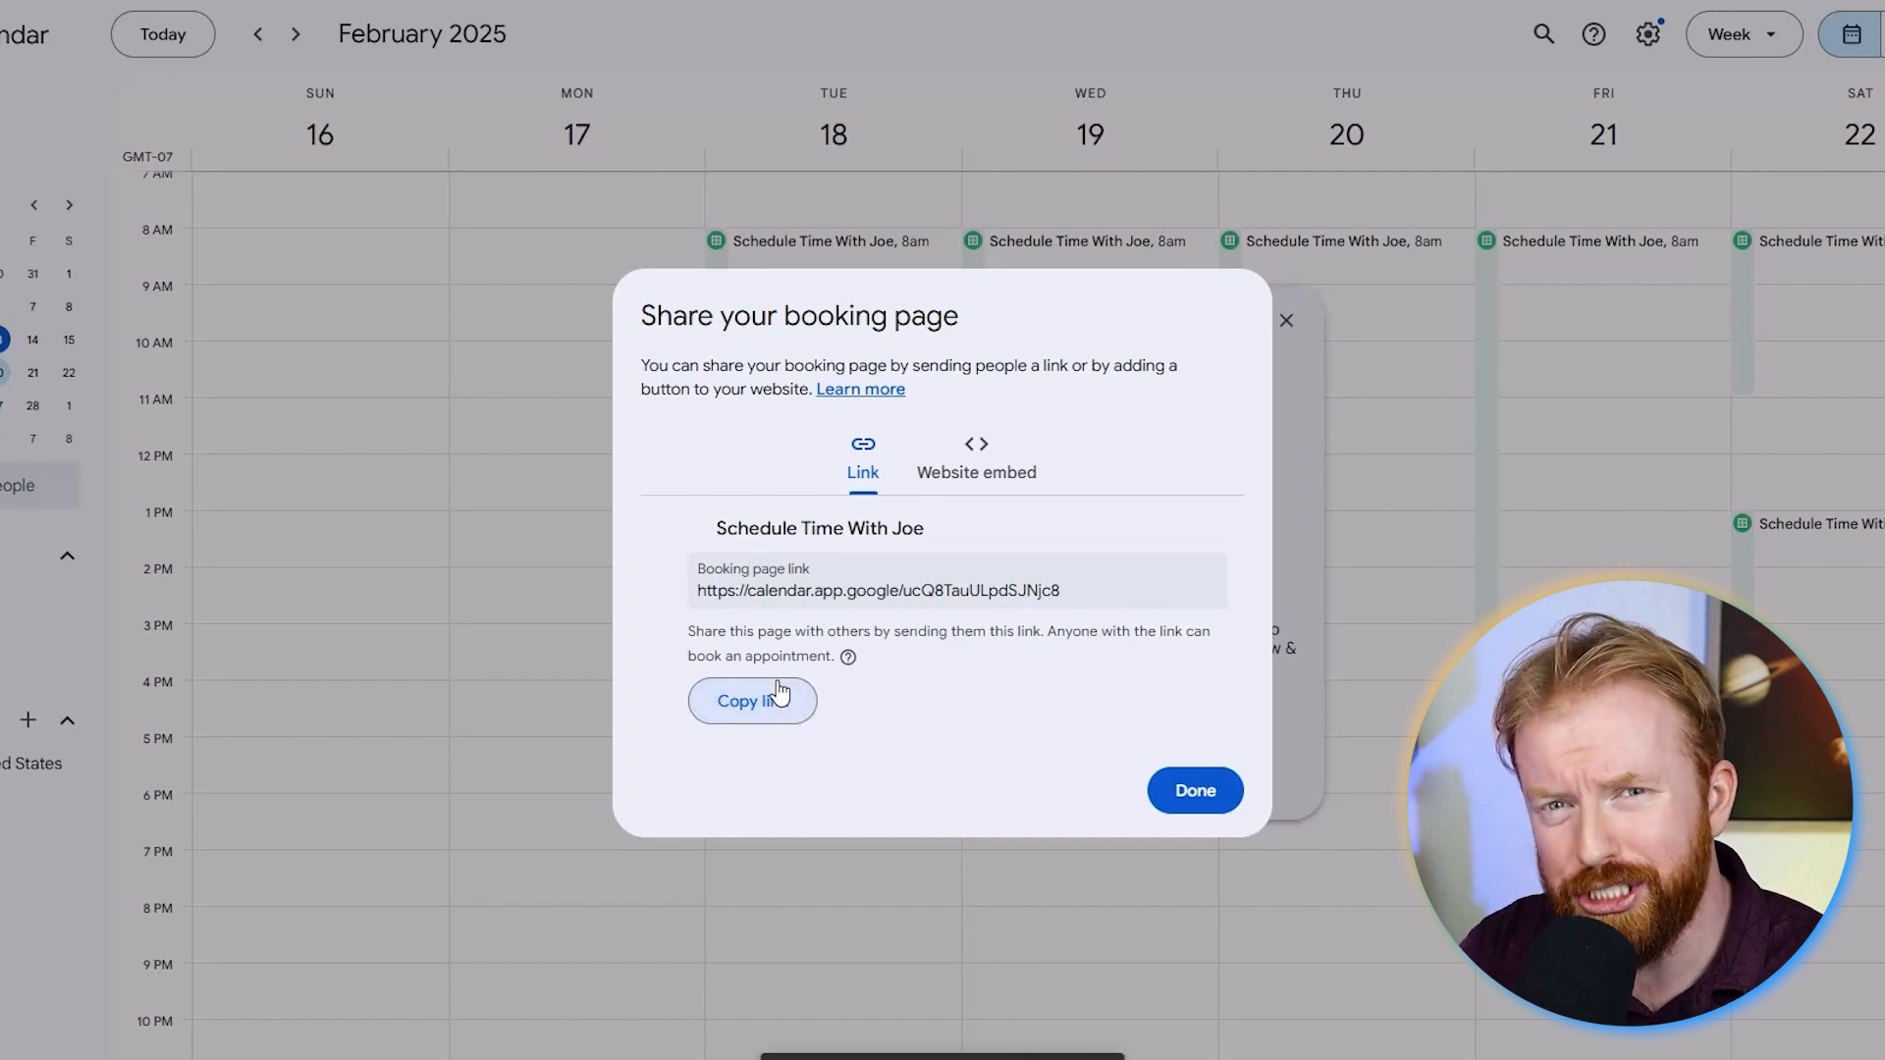